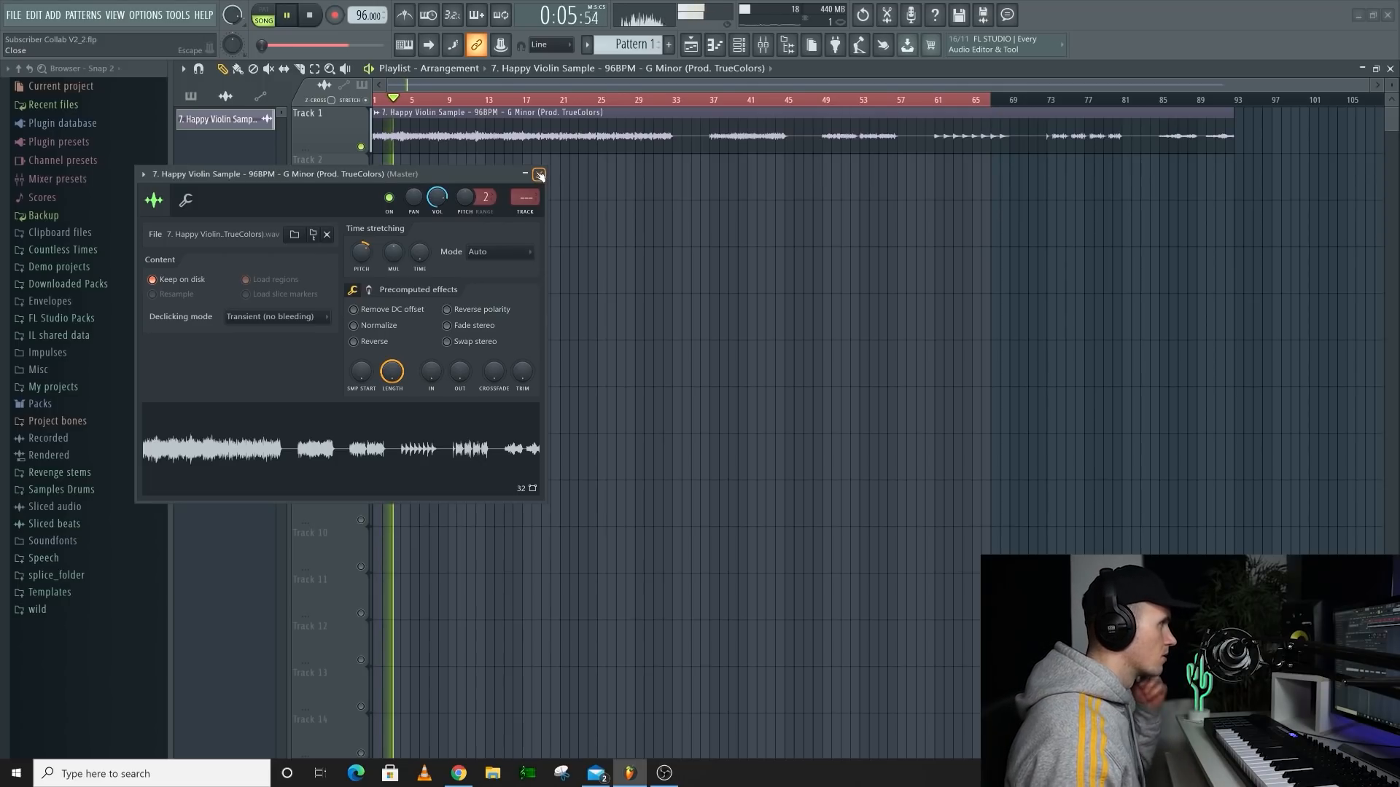
Stop playback and set the violin sample's time-stretching mode to Stretch
key(space)
click(499, 252)
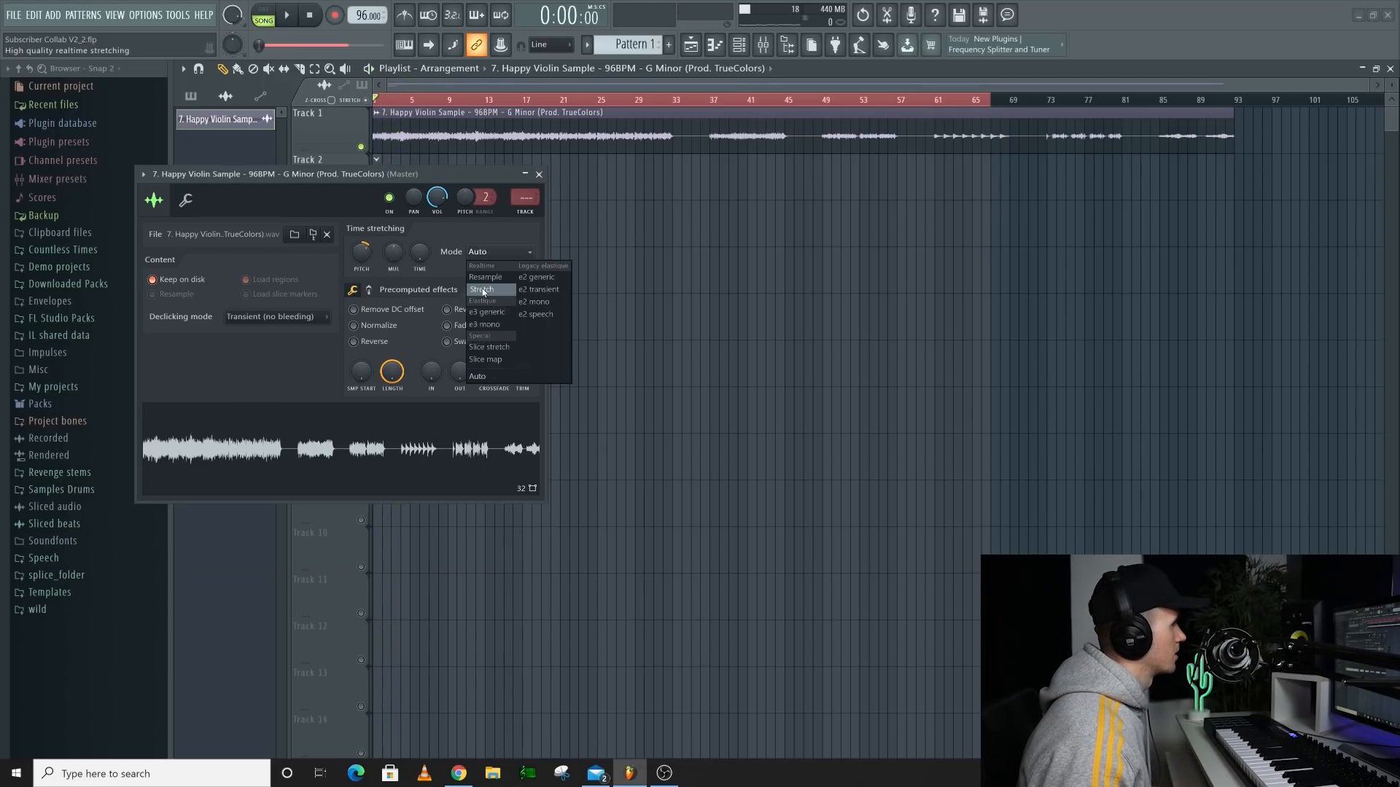
click(485, 292)
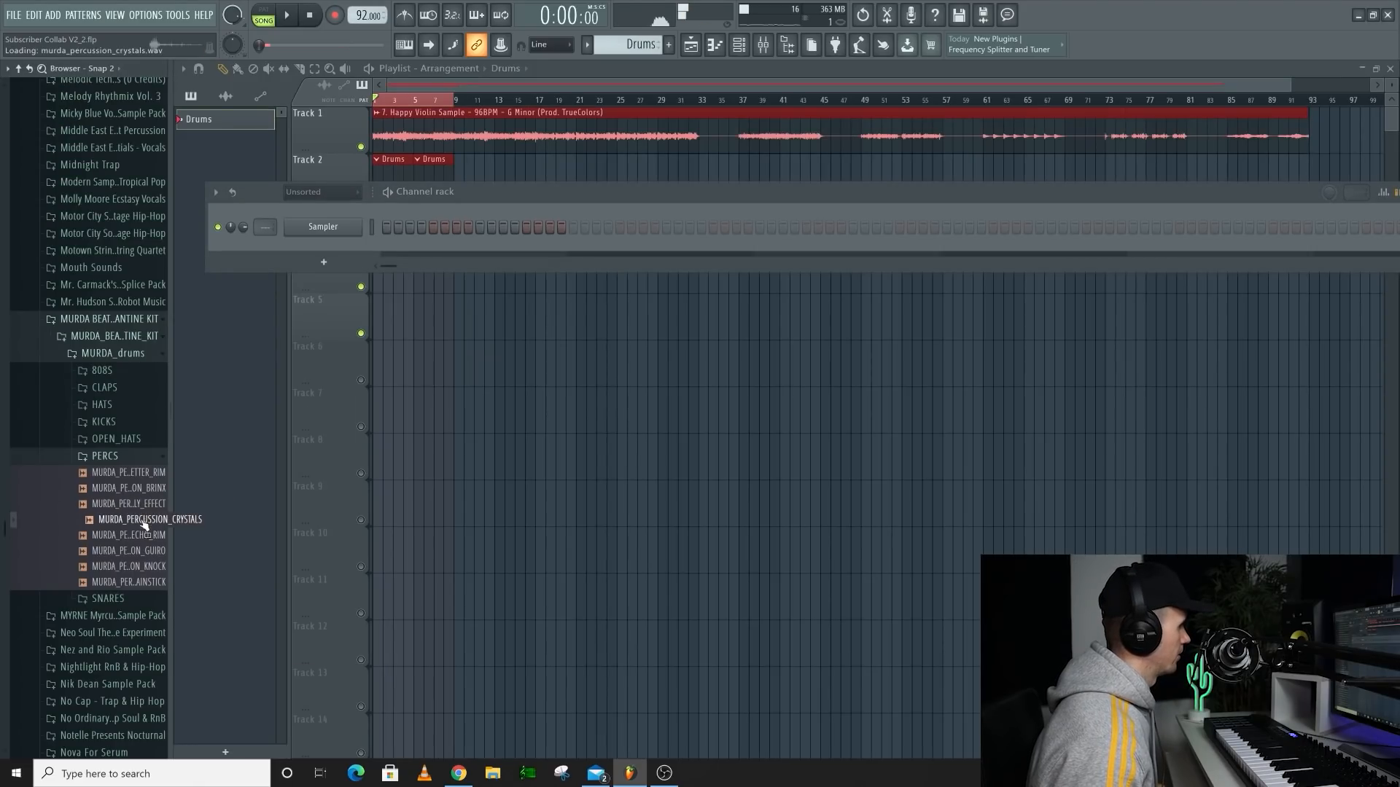
Add the MURDA percussion echo rim as a channel and place hits on steps 5, 8 and 13 of each bar
drag(335, 246, 336, 248)
key(space)
click(434, 252)
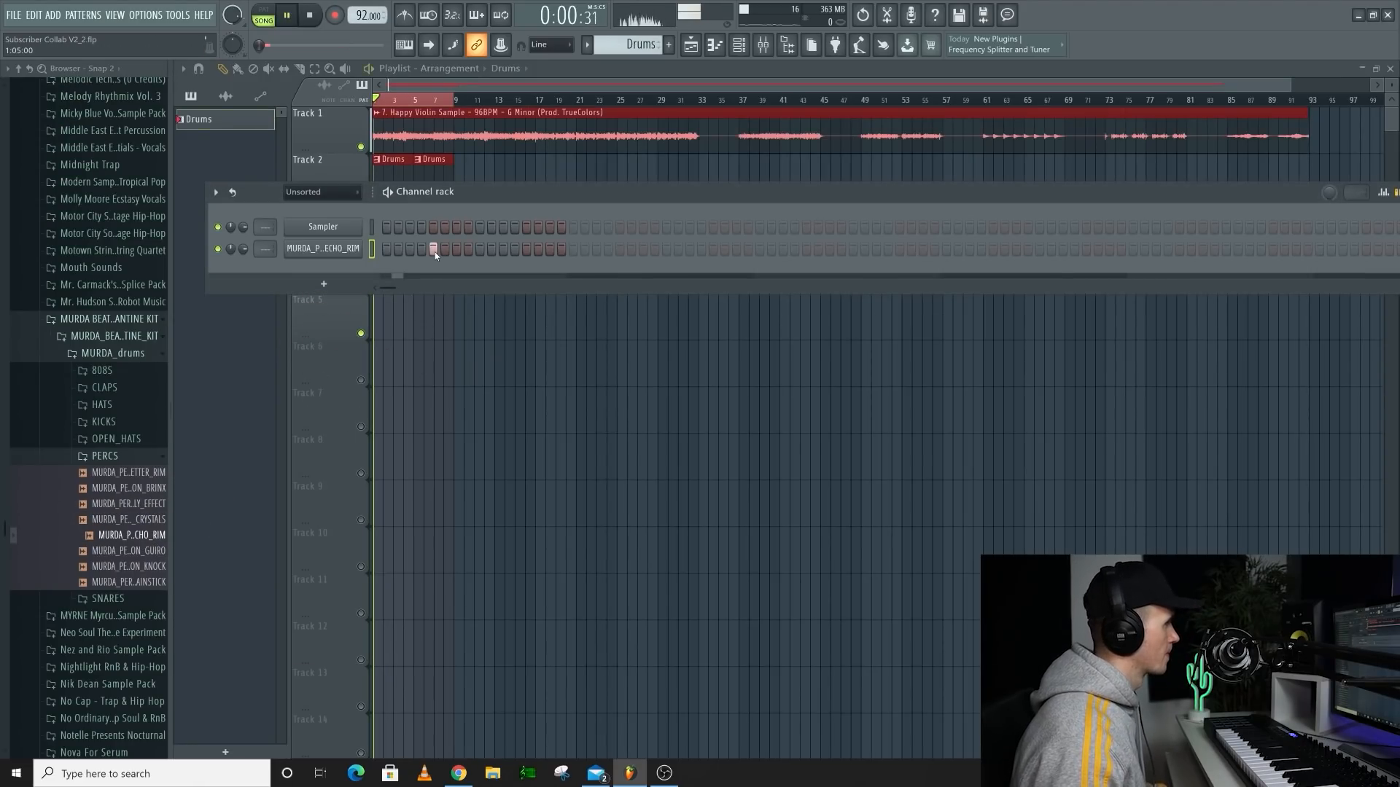
click(470, 253)
click(526, 249)
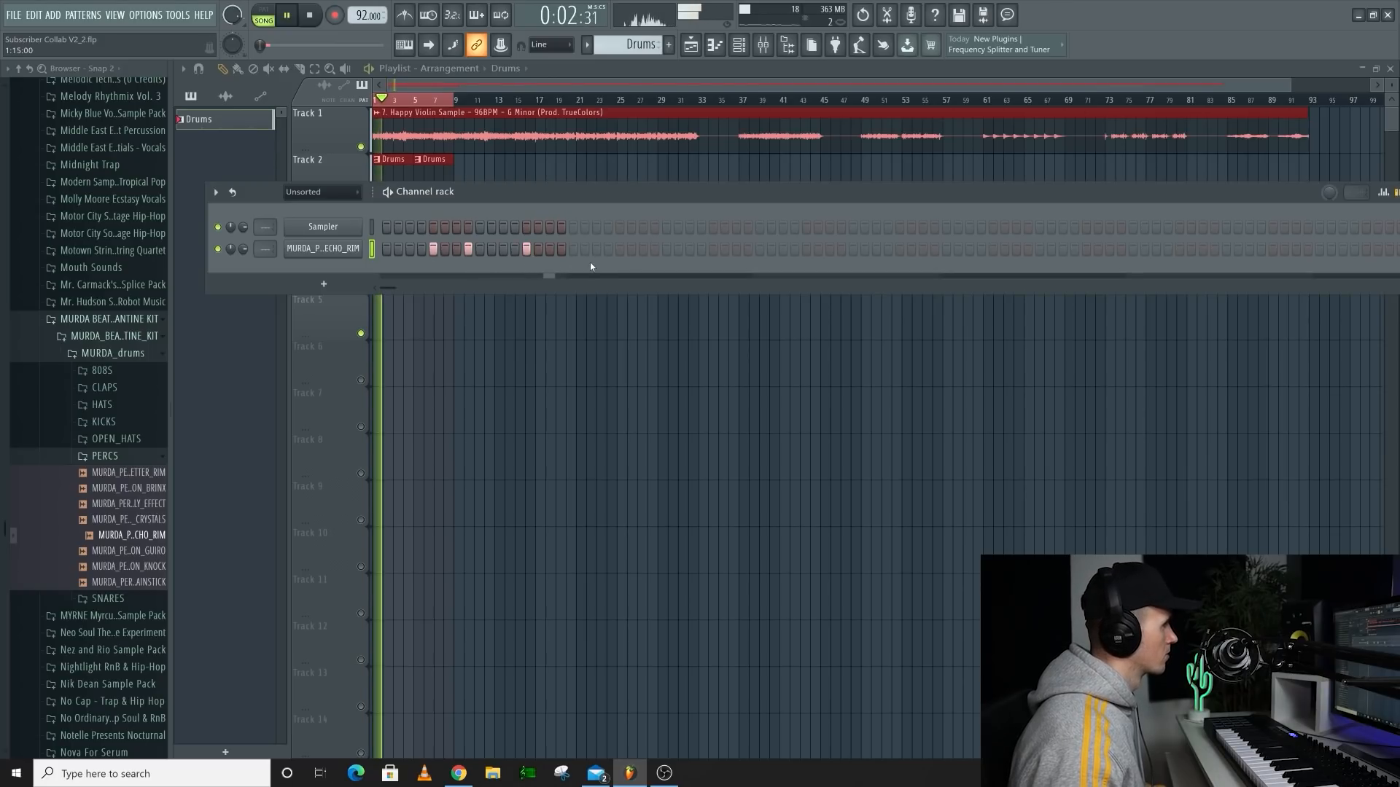
click(620, 249)
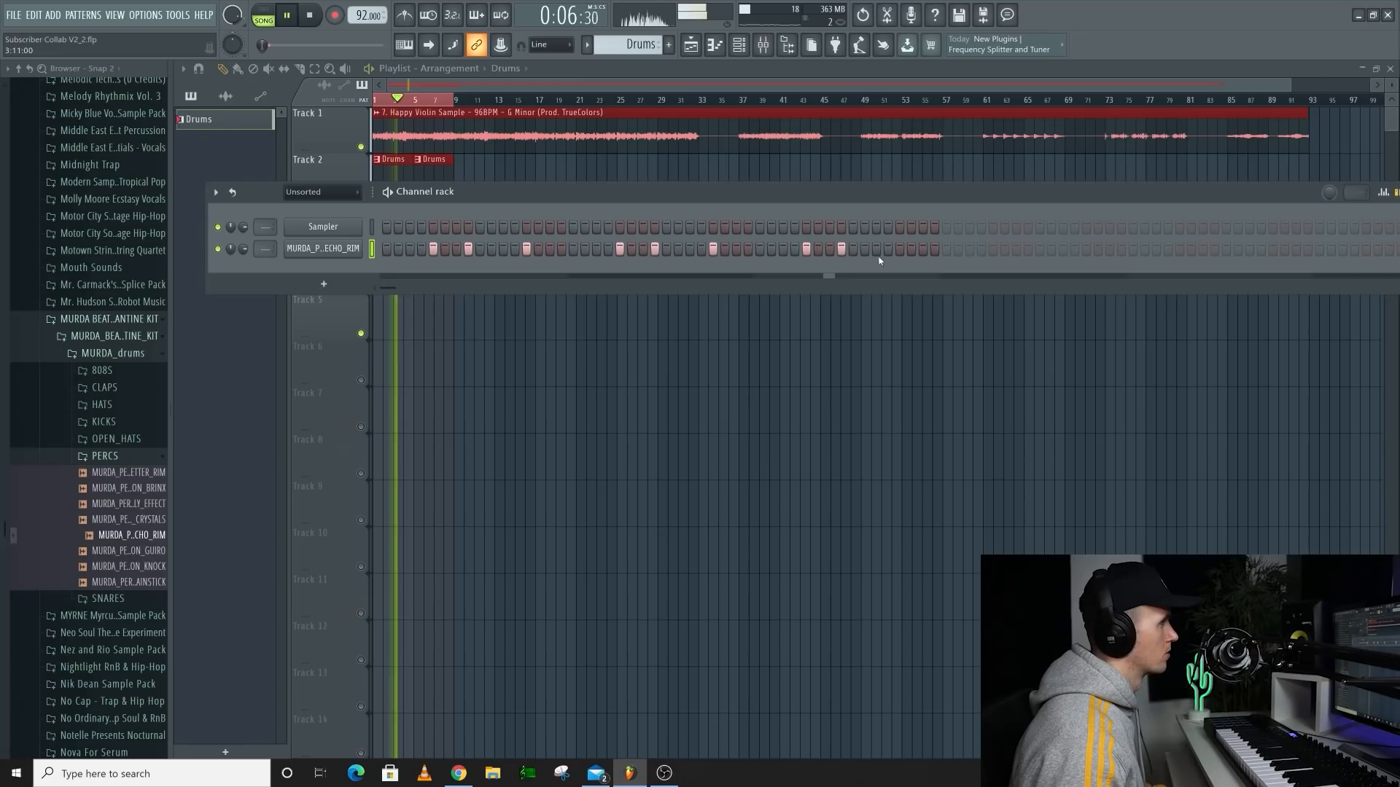
click(842, 250)
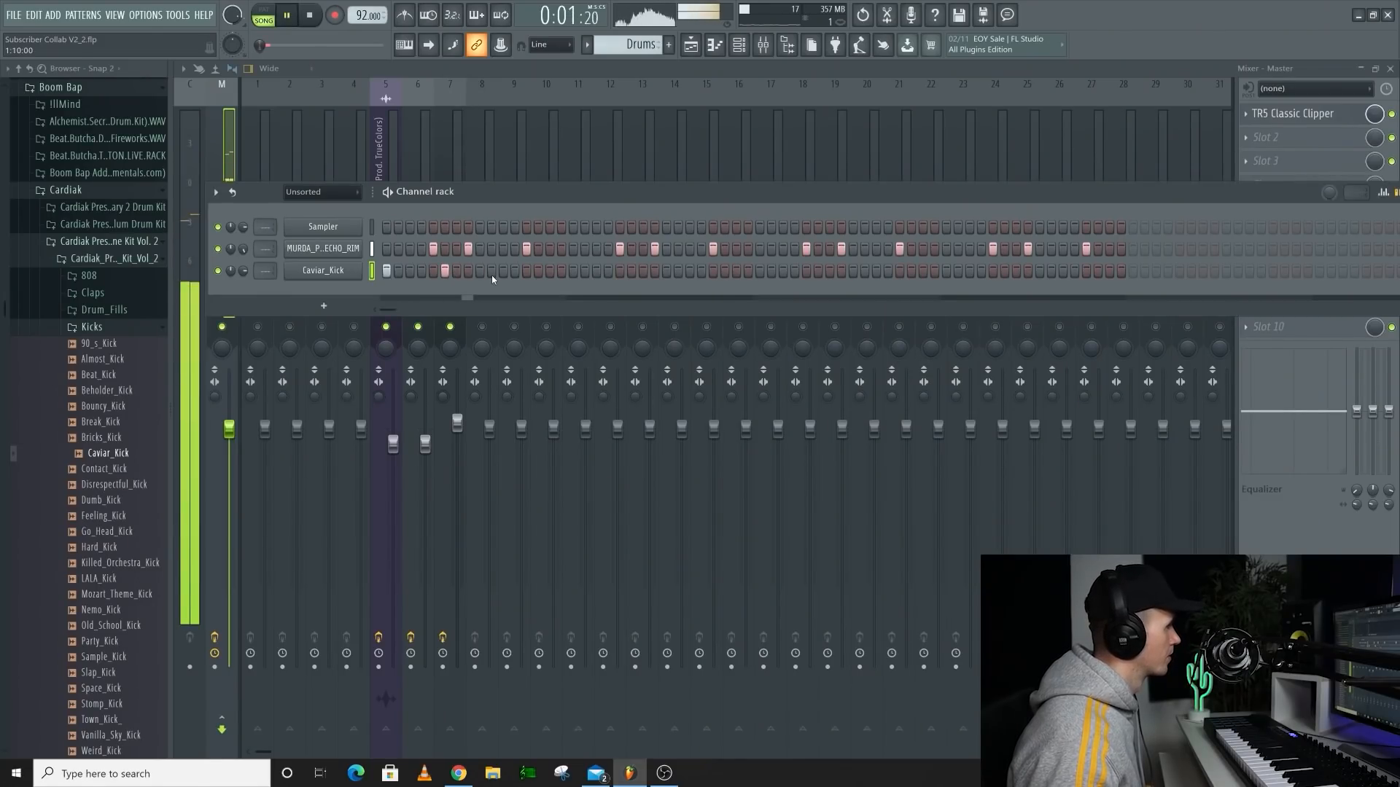
Program the Caviar_Kick pattern in the Drums pattern and adjust the kick note velocities in the piano roll
click(502, 271)
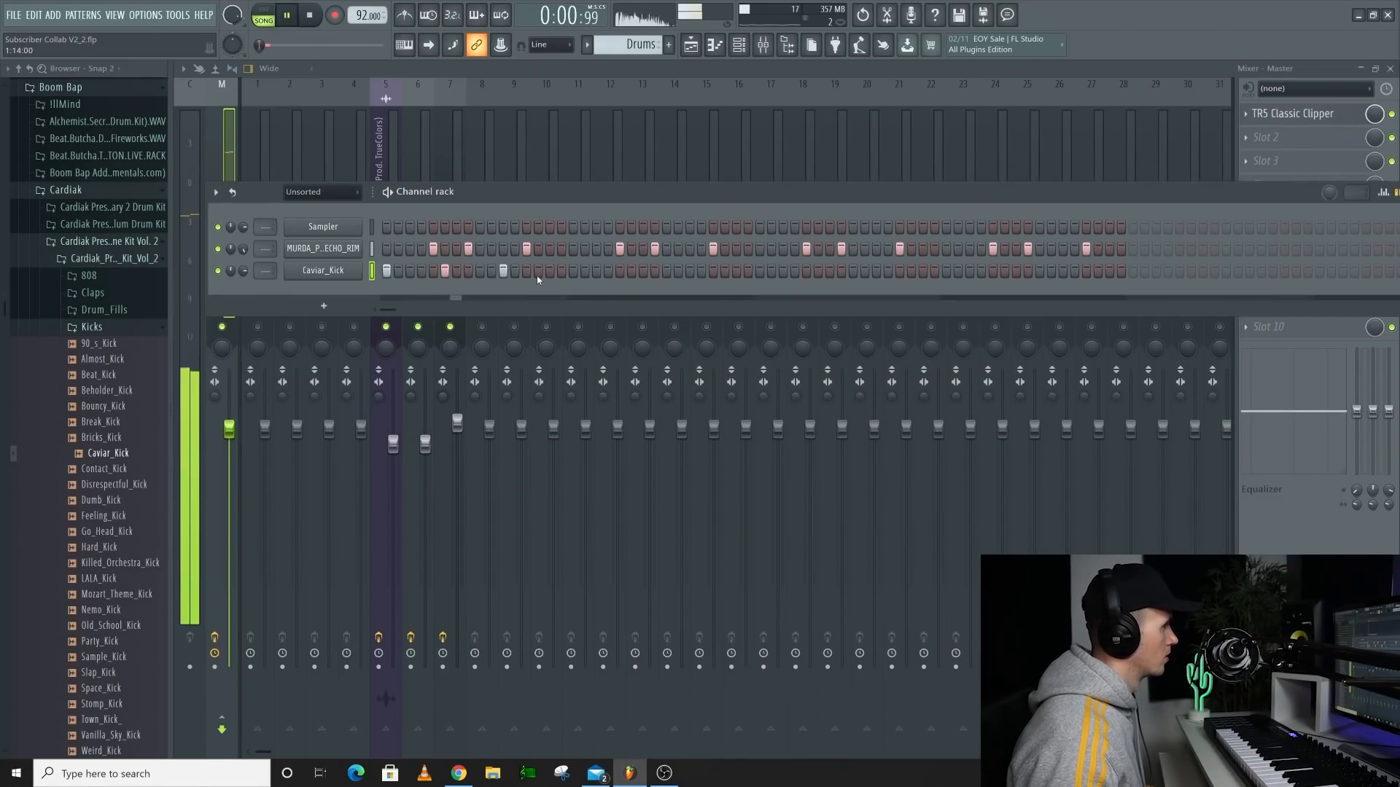
click(550, 270)
click(573, 271)
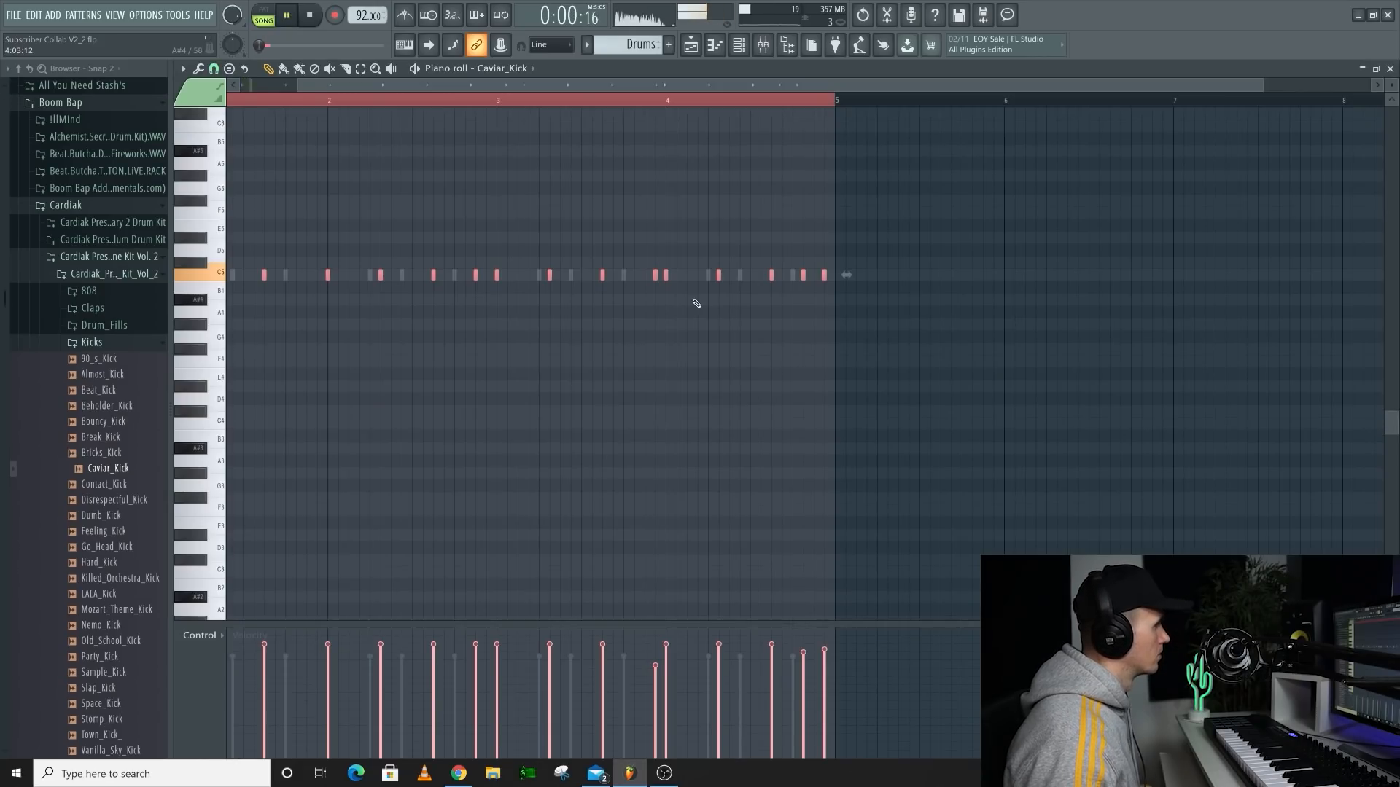
ctrl+click(646, 323)
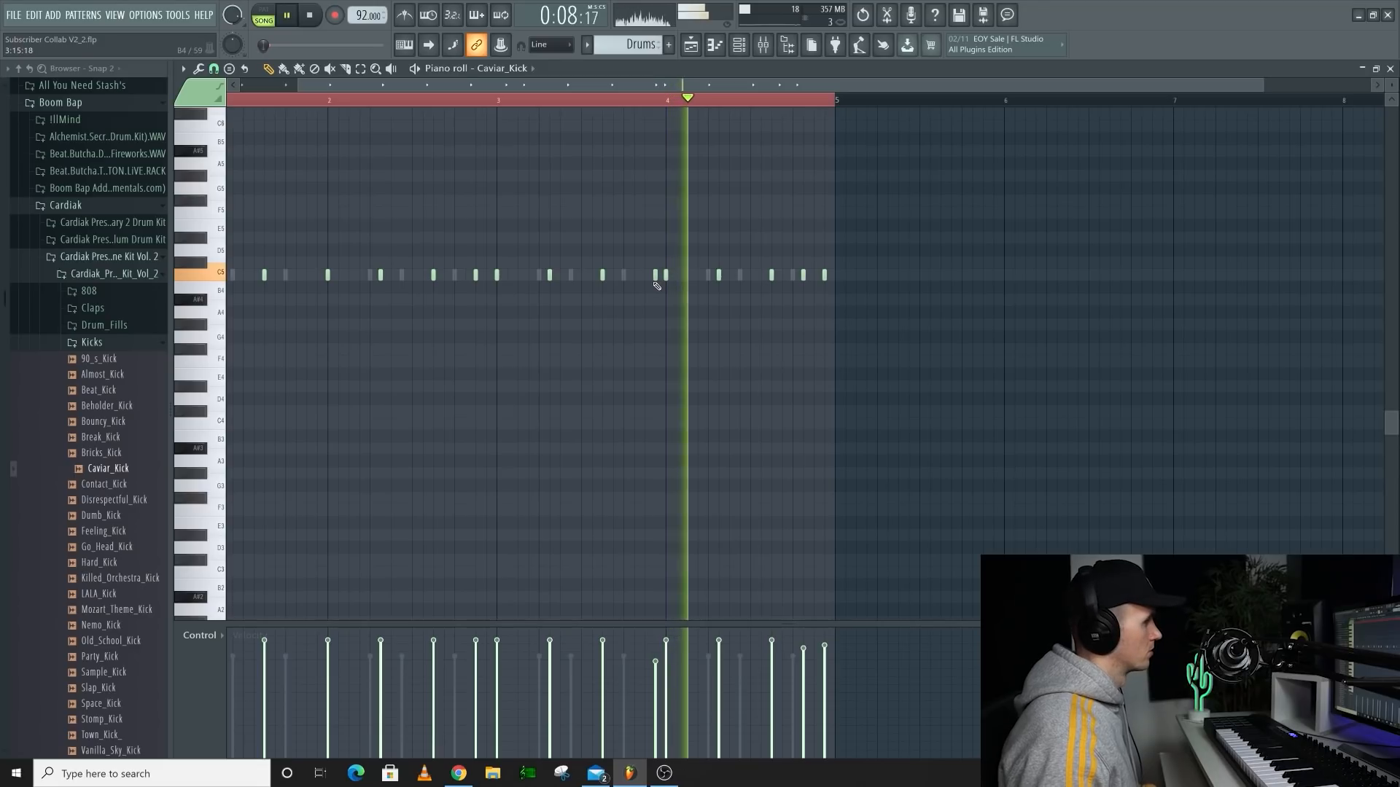
scroll(658, 285, down, 1)
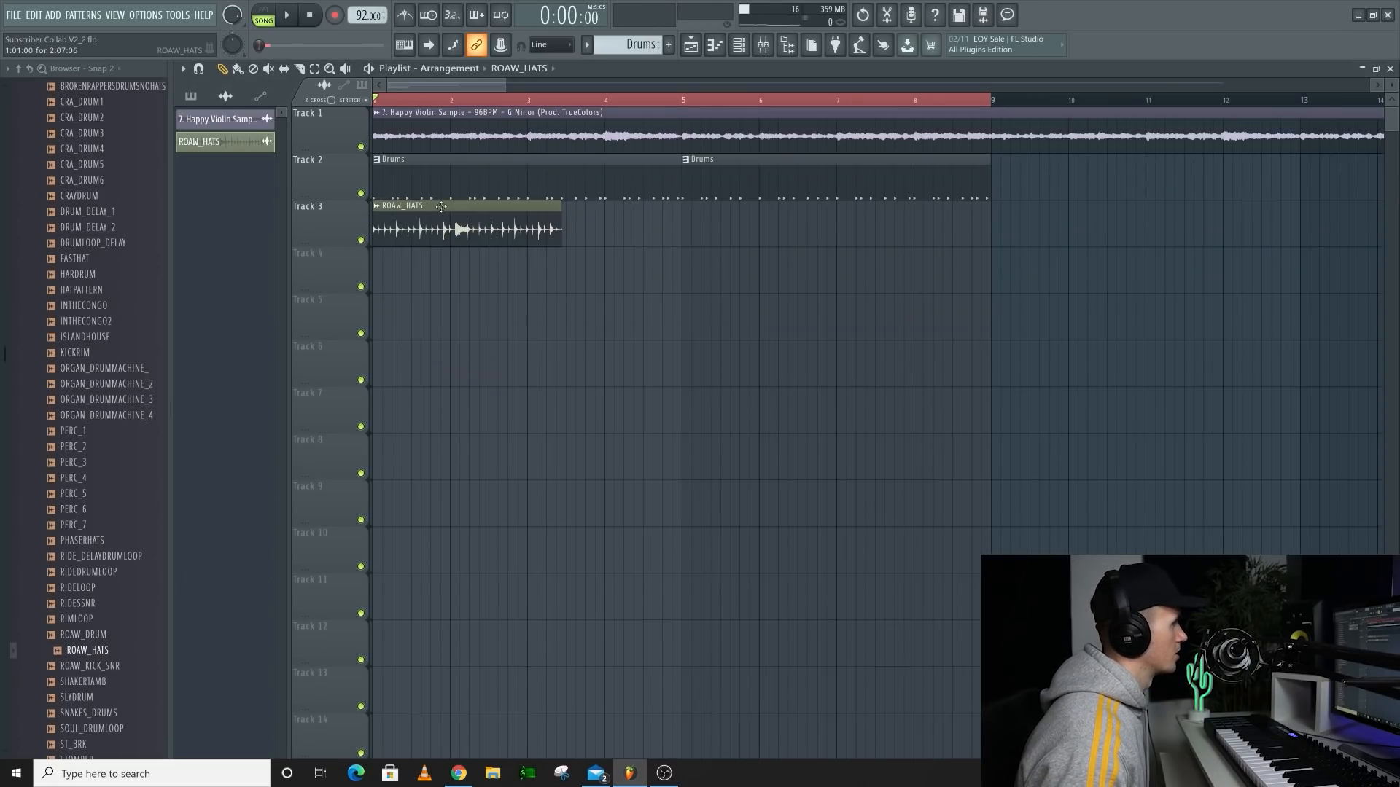
Set the ROAW_HATS clip's time-stretching mode to Stretch and close its channel settings
click(430, 177)
click(422, 219)
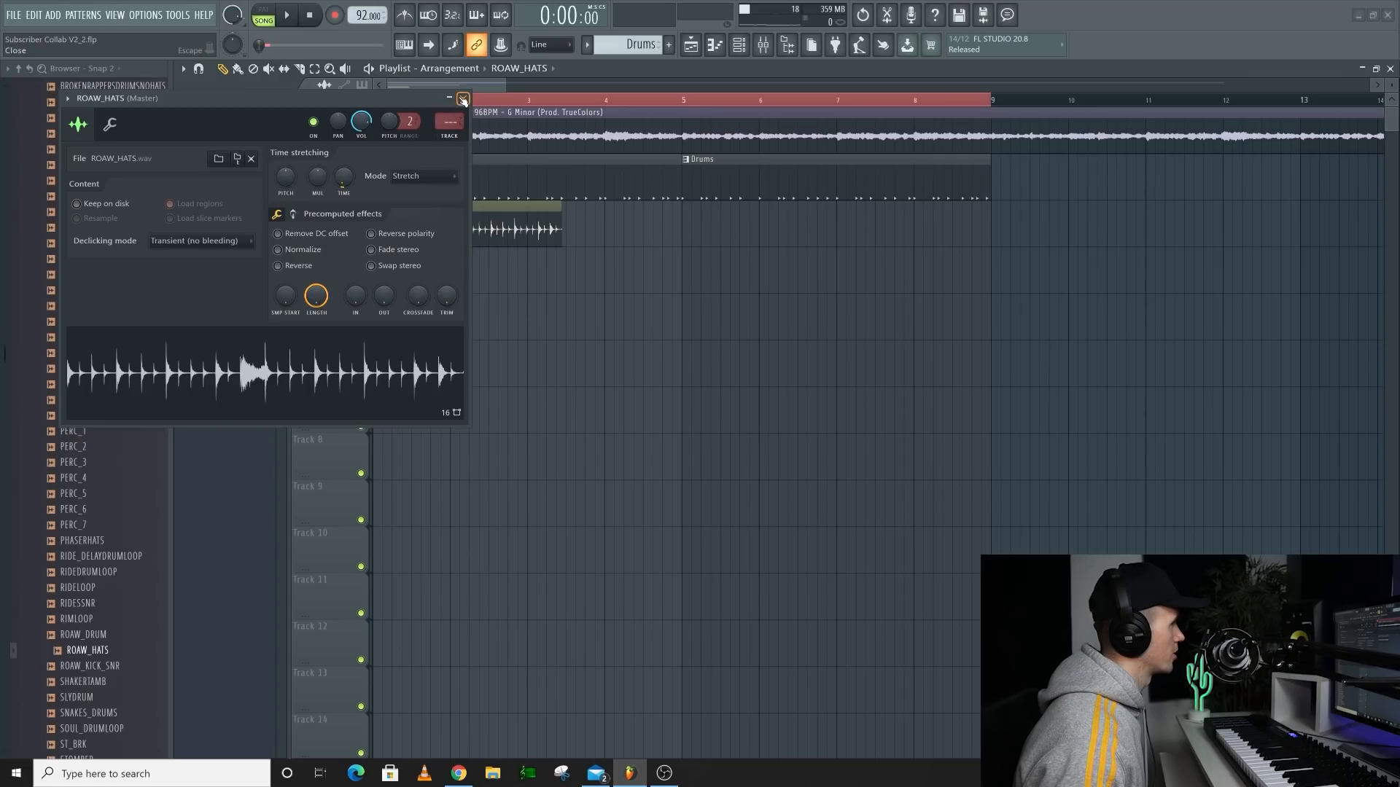
click(462, 98)
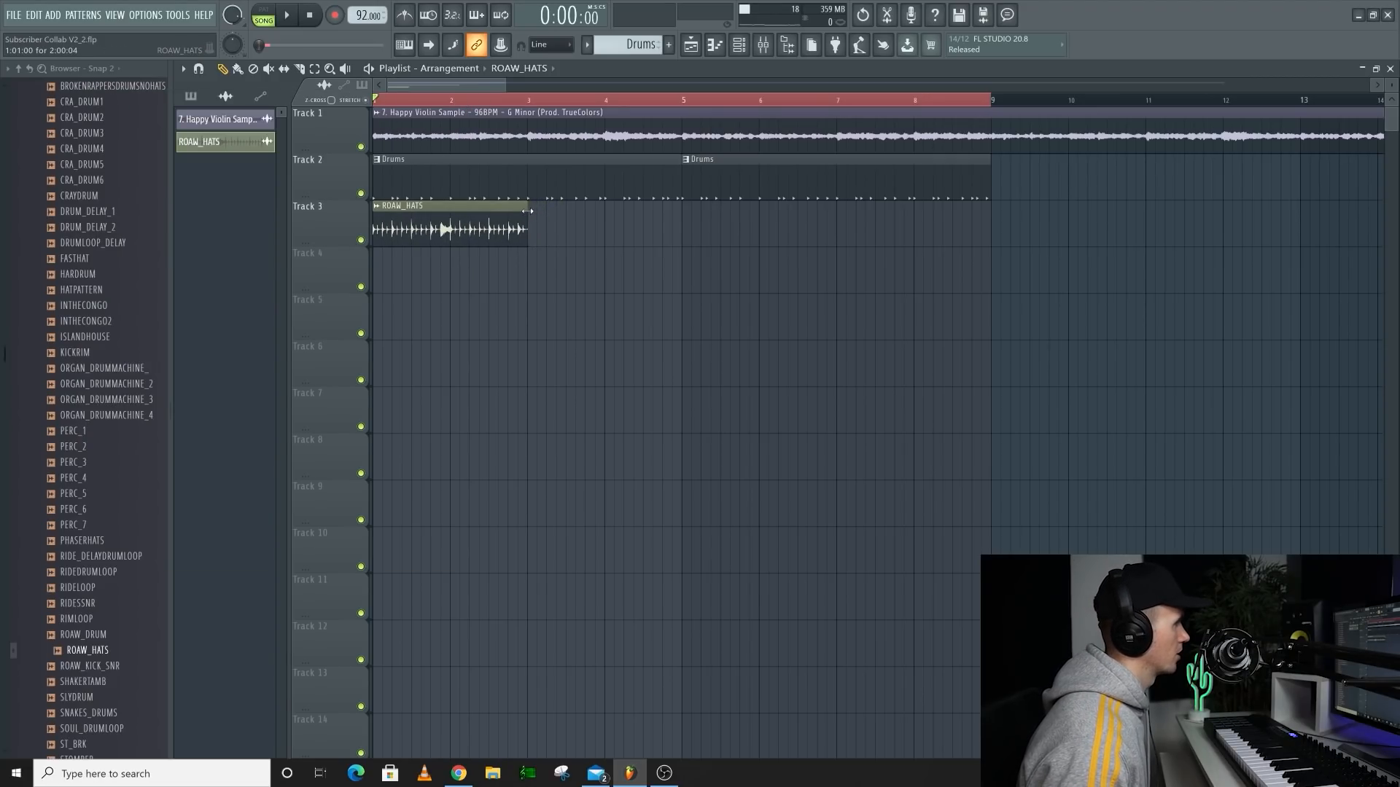
Repeat the two-bar ROAW_HATS clip along Track 3 up to bar 9 while the arrangement plays
scroll(527, 211, down, 2)
key(space)
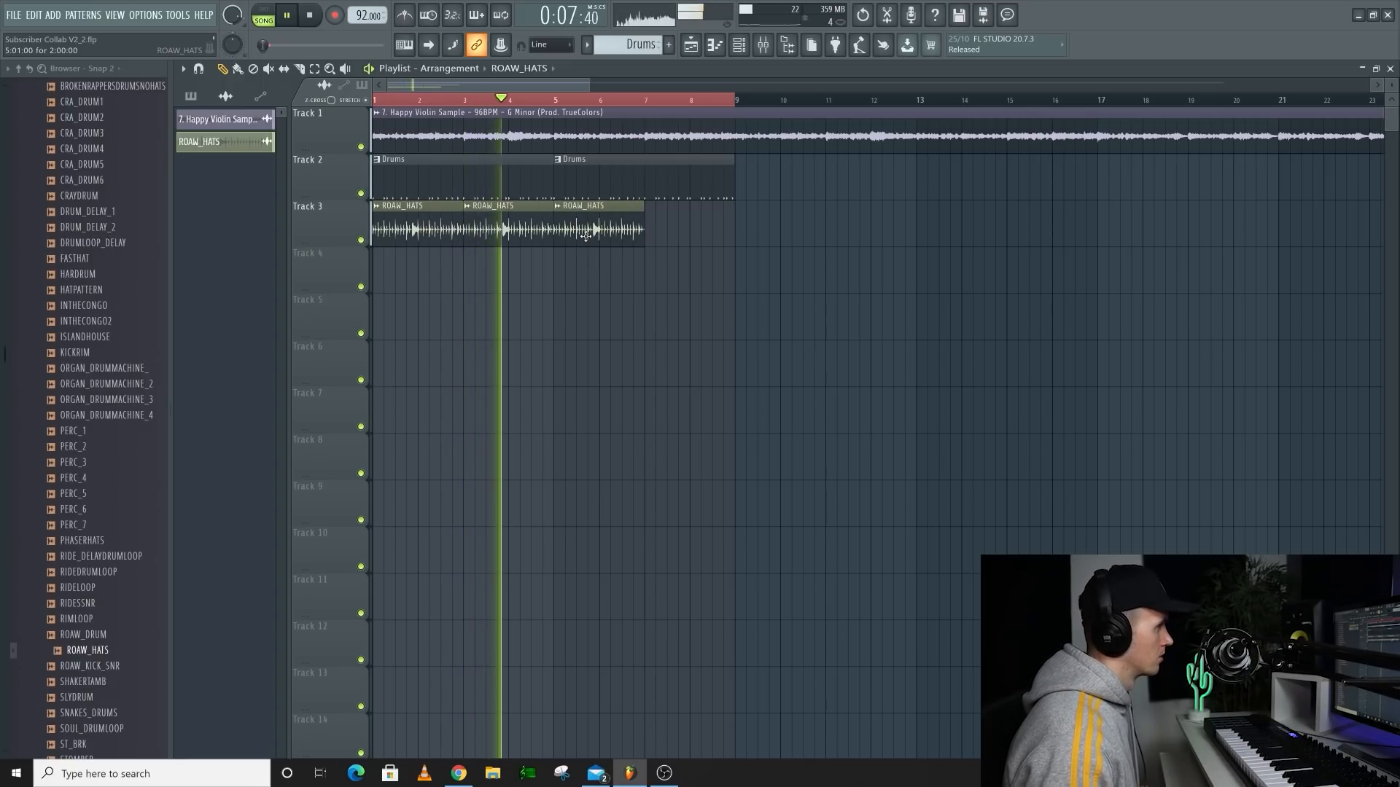
click(657, 240)
drag(657, 240, 663, 242)
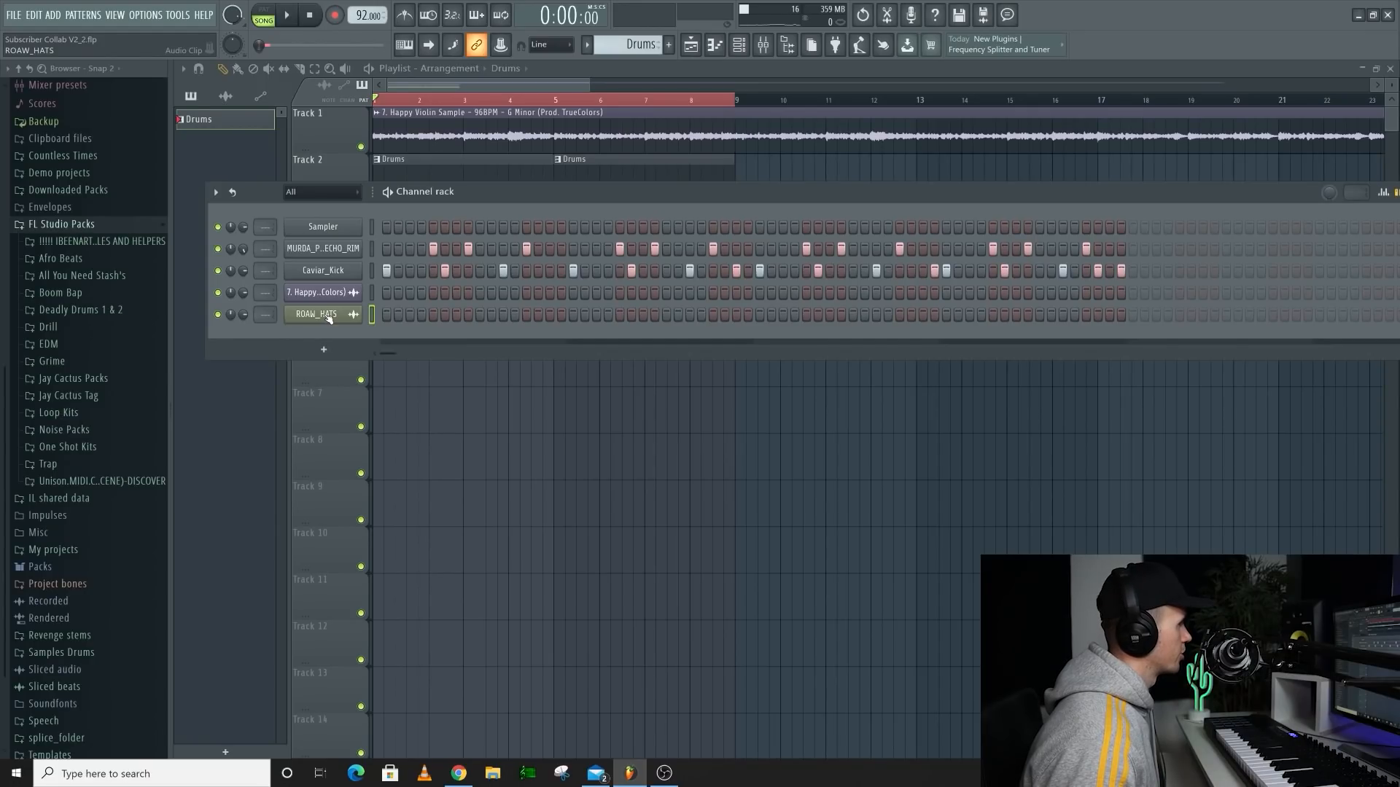
Open the ROAW_HATS channel settings and locate its sample file in the browser
click(328, 315)
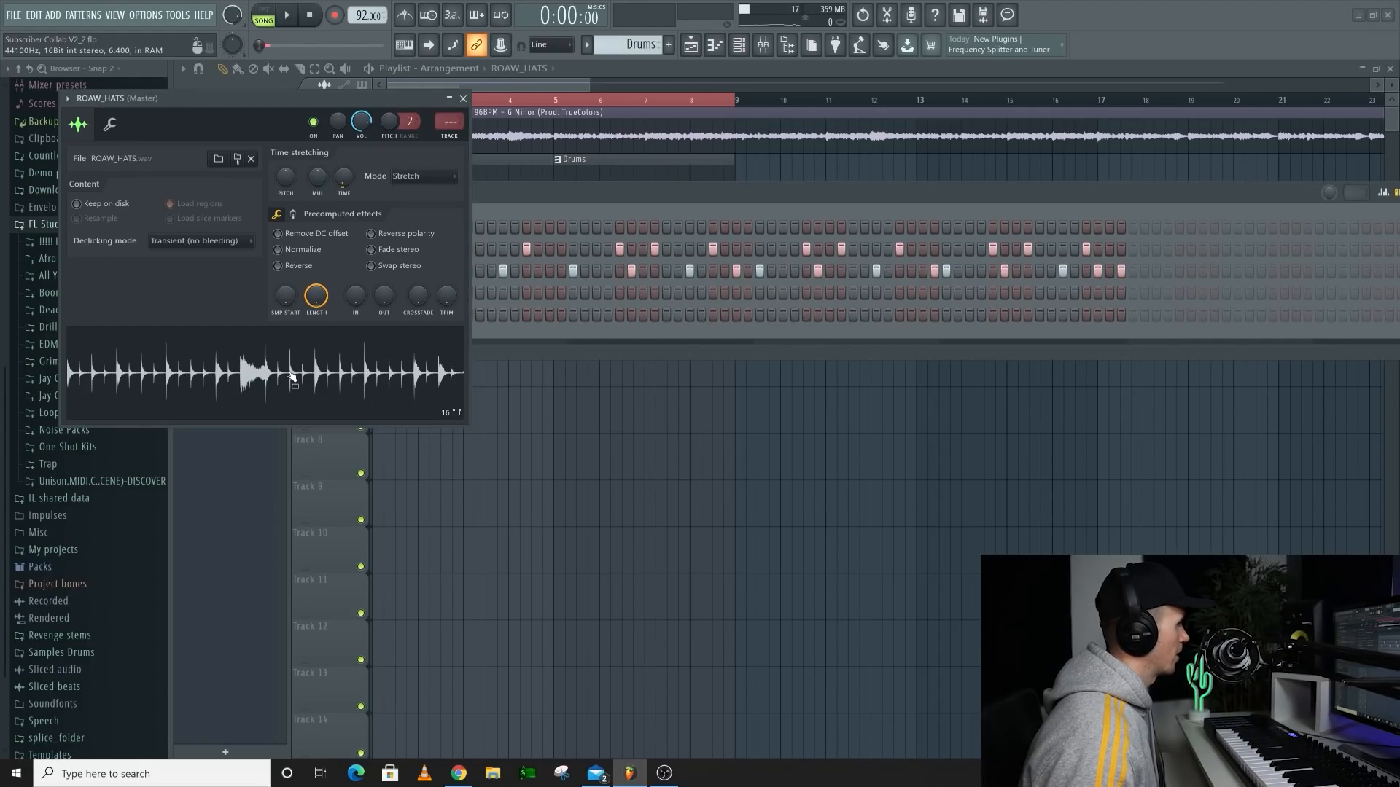
drag(292, 372, 117, 396)
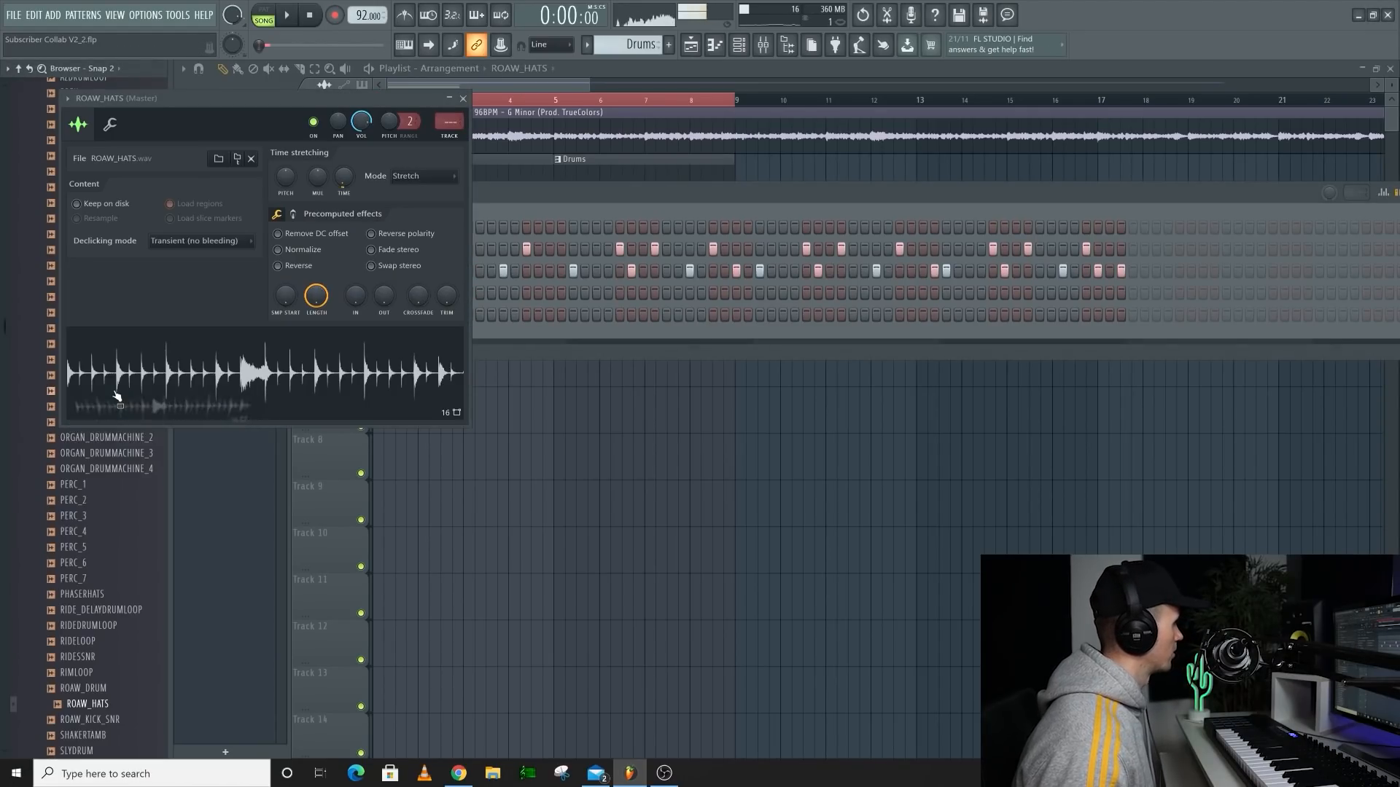
click(464, 98)
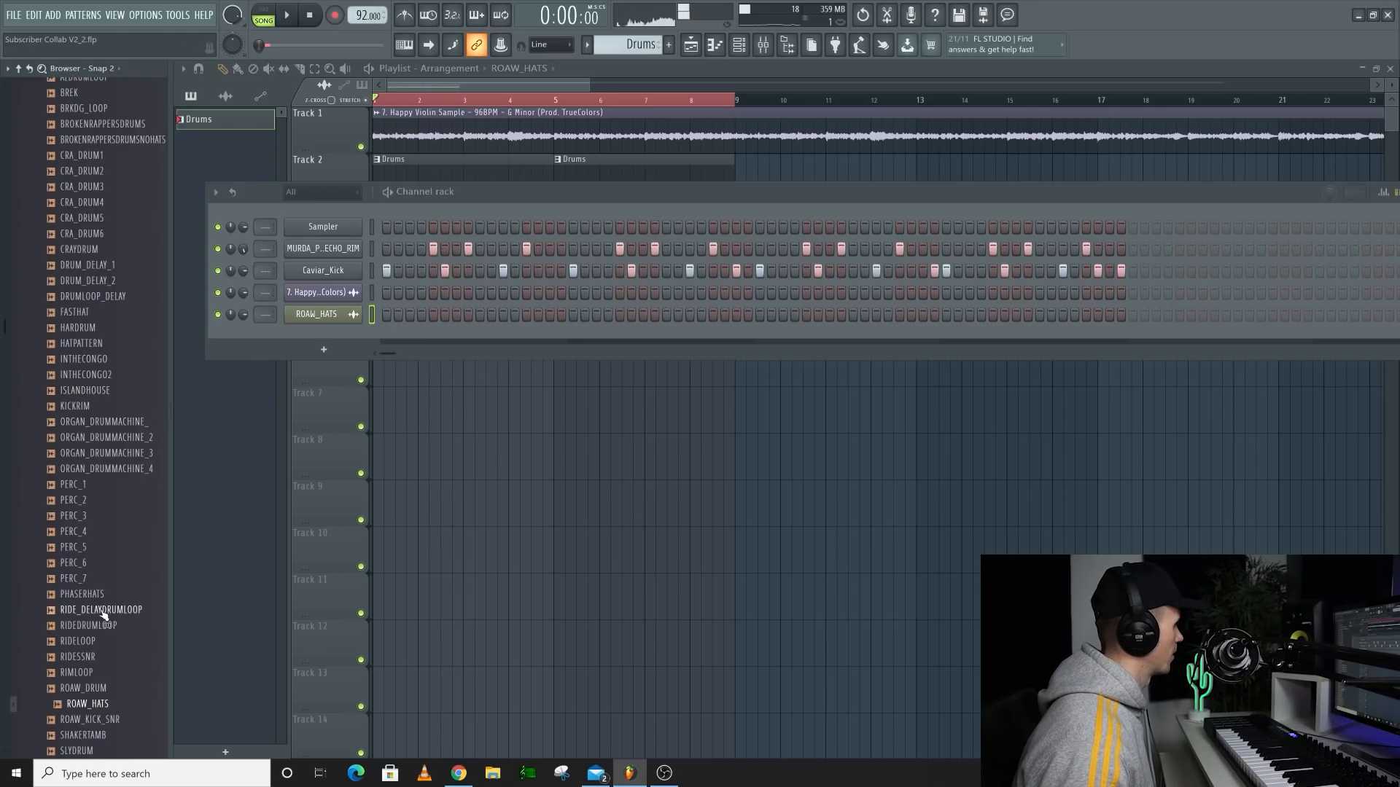
Add COO_SNR from the snares folder as a channel and place snare hits on steps 5 and 21
scroll(104, 617, down, 10)
click(95, 356)
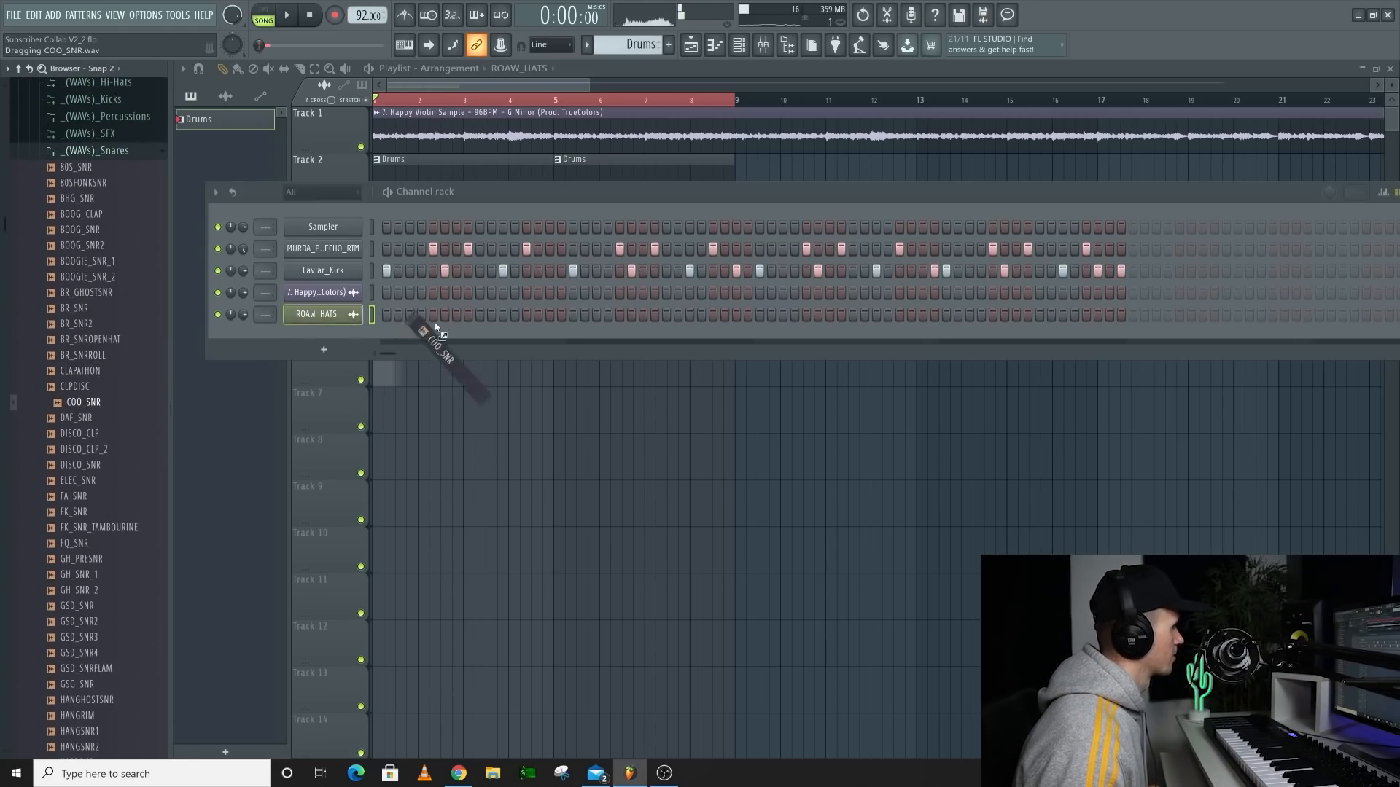
drag(385, 337, 394, 336)
key(space)
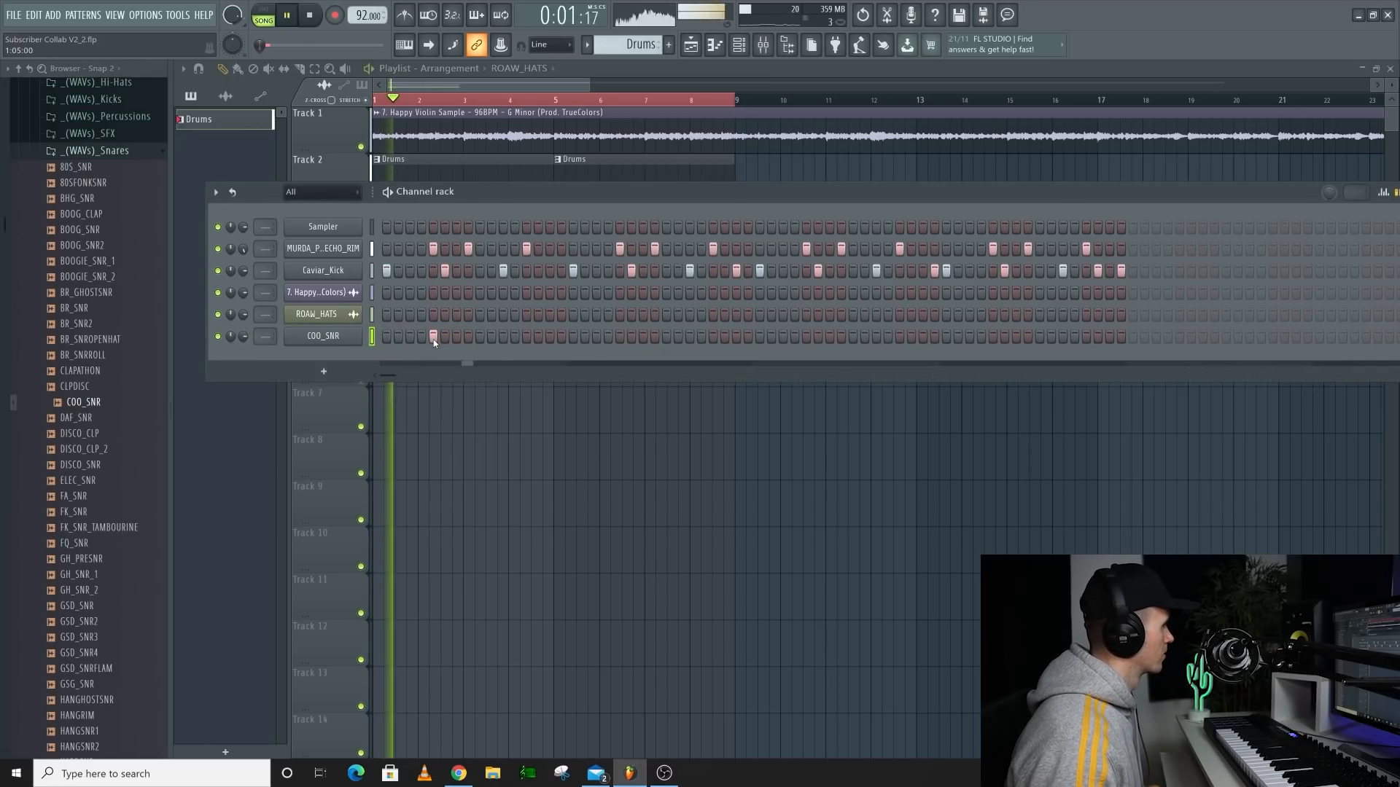
click(619, 337)
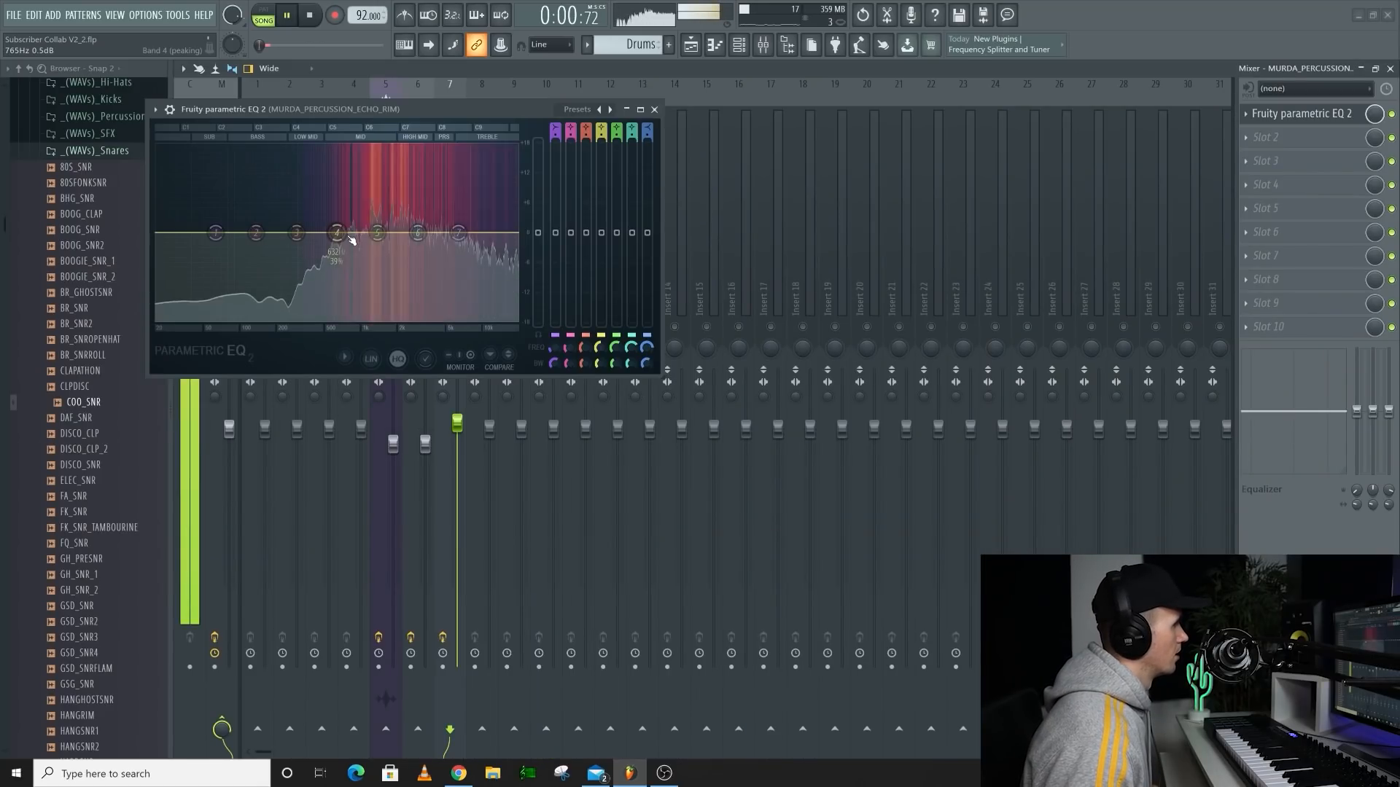
Boost band 4 of Fruity parametric EQ 2 on the echo rim's mixer track
drag(337, 233, 325, 173)
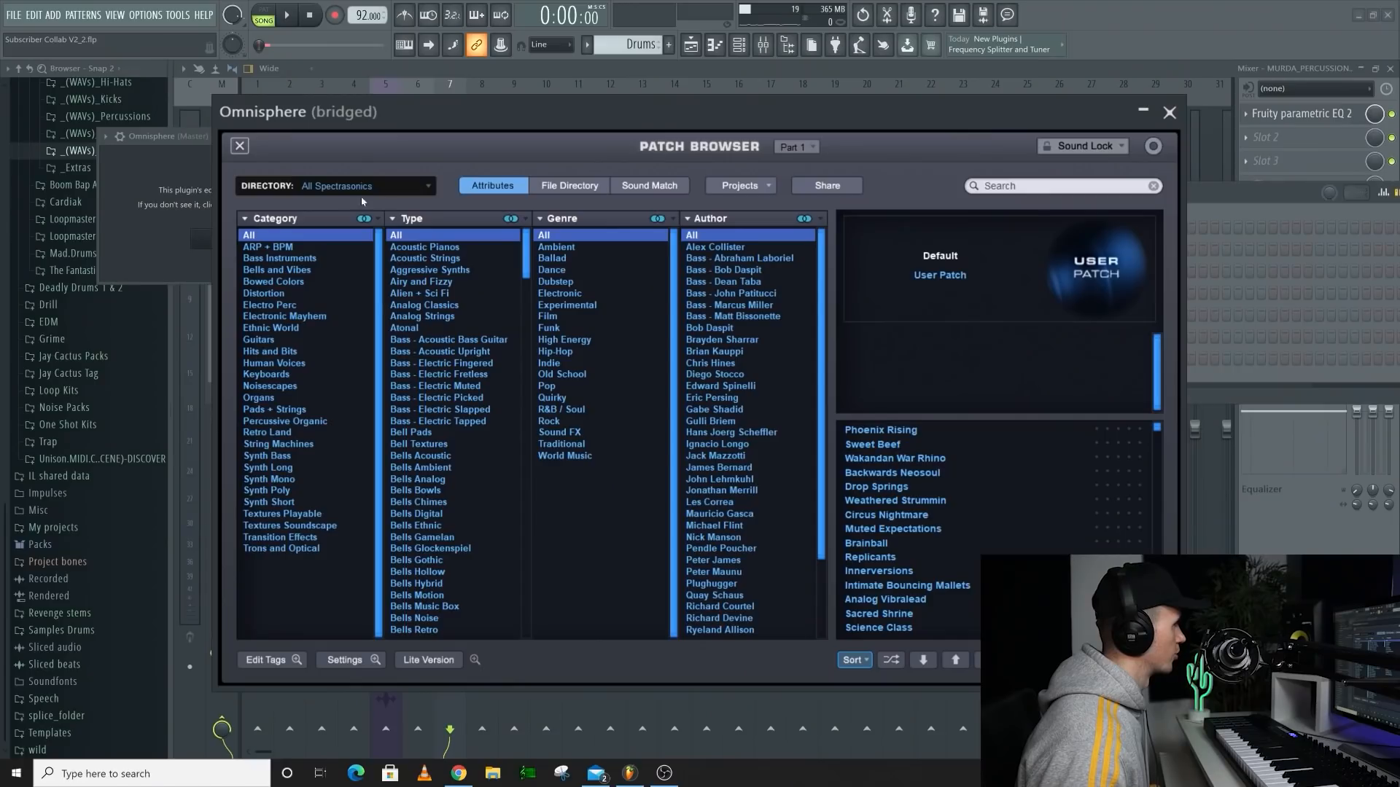
Browse the Omnisphere patch directories and place a one-bar A#3 note in bar 1 of its piano roll
click(353, 186)
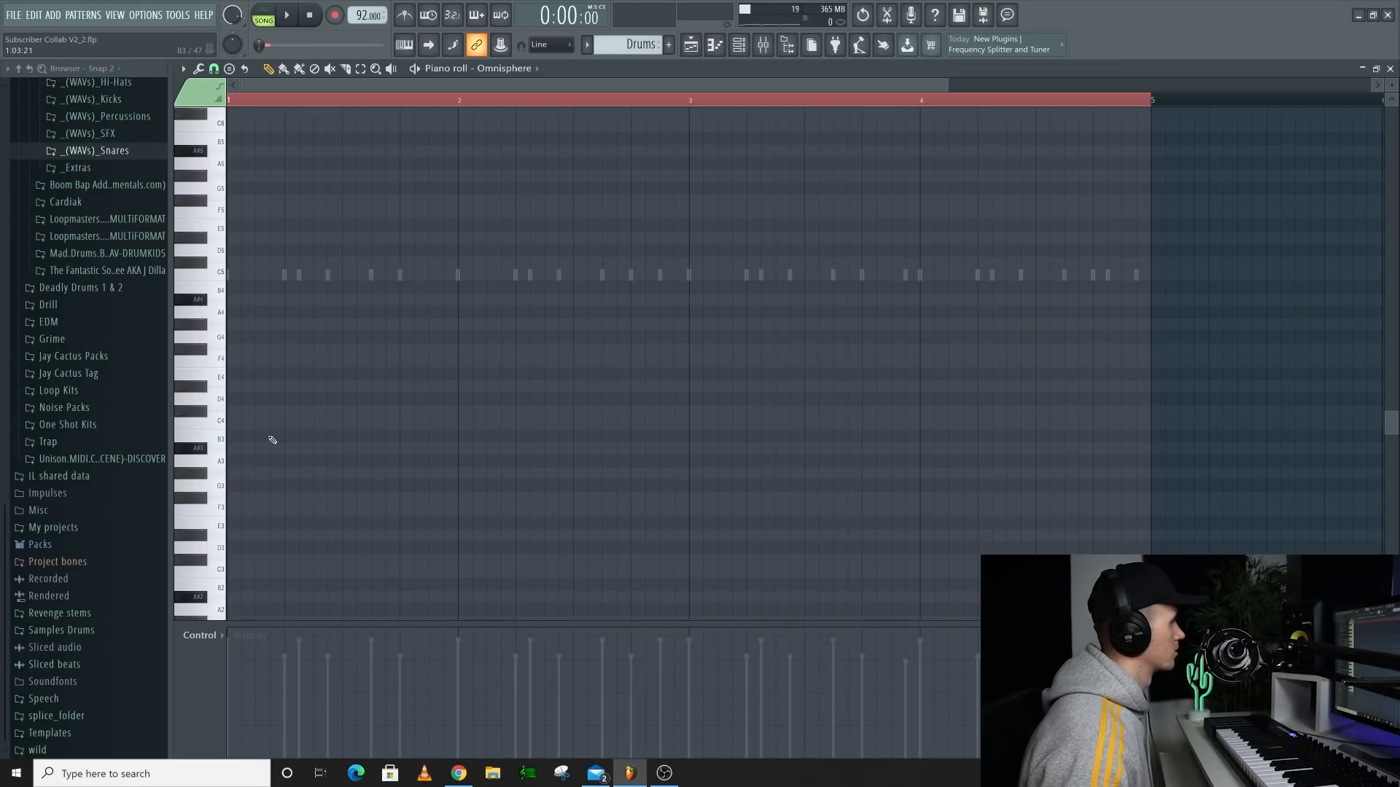
scroll(275, 438, down, 5)
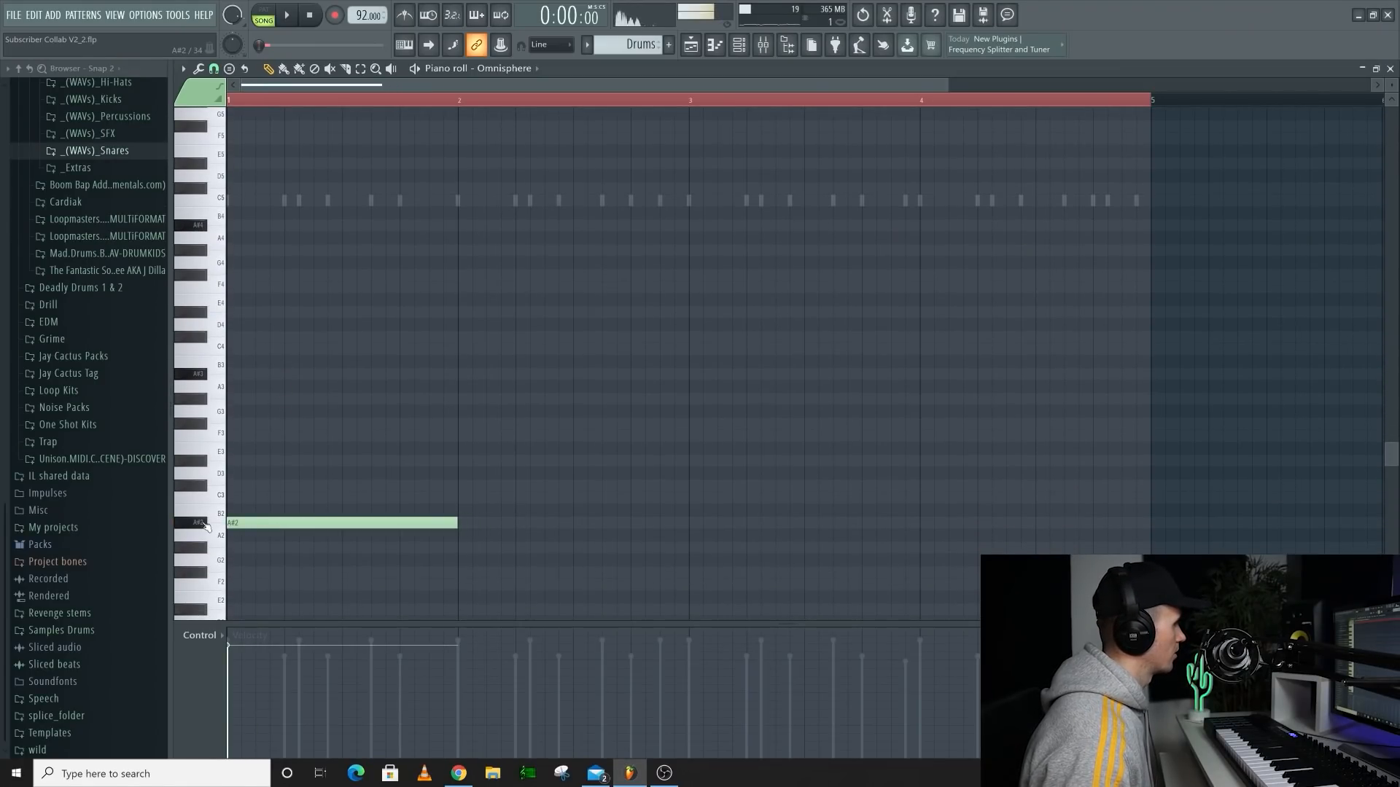
drag(251, 448, 243, 376)
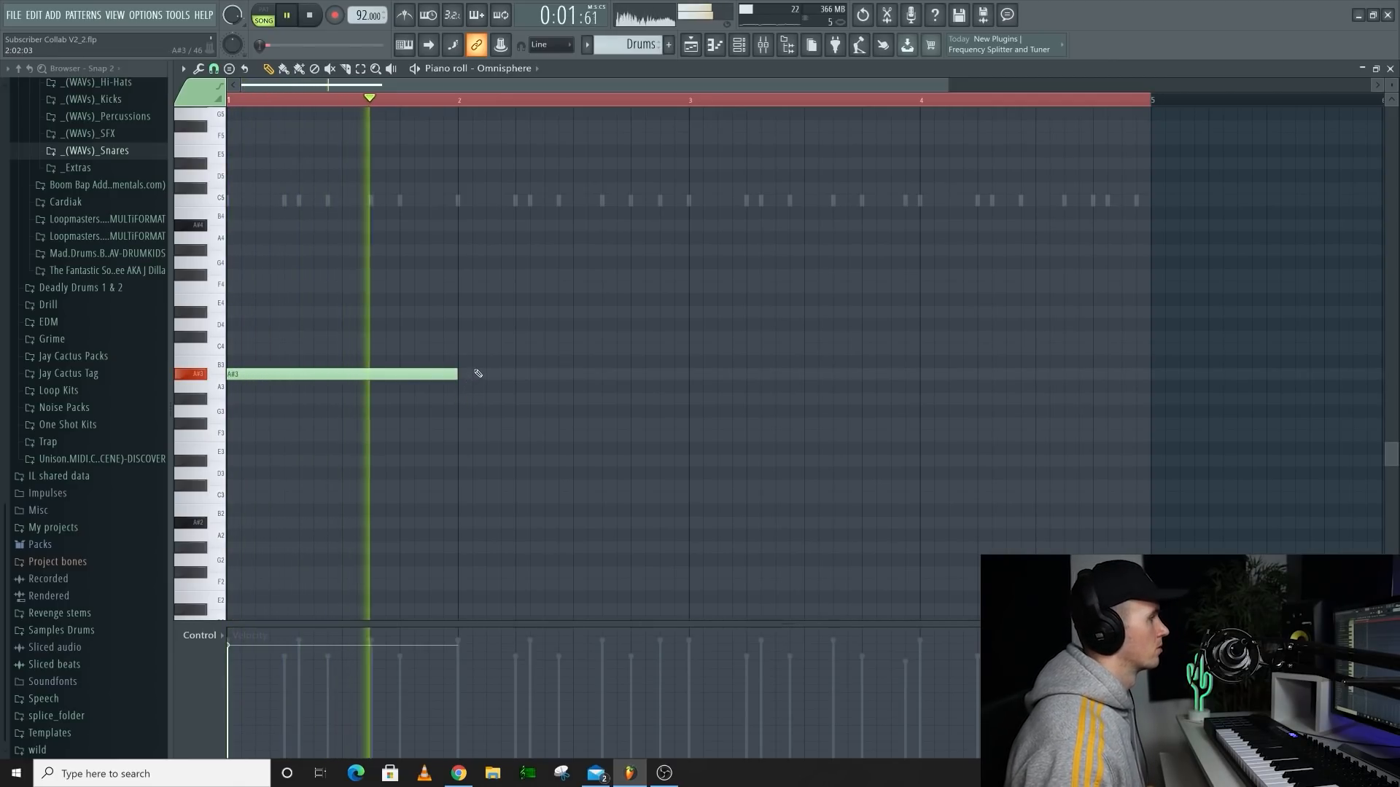
key(space)
key(space)
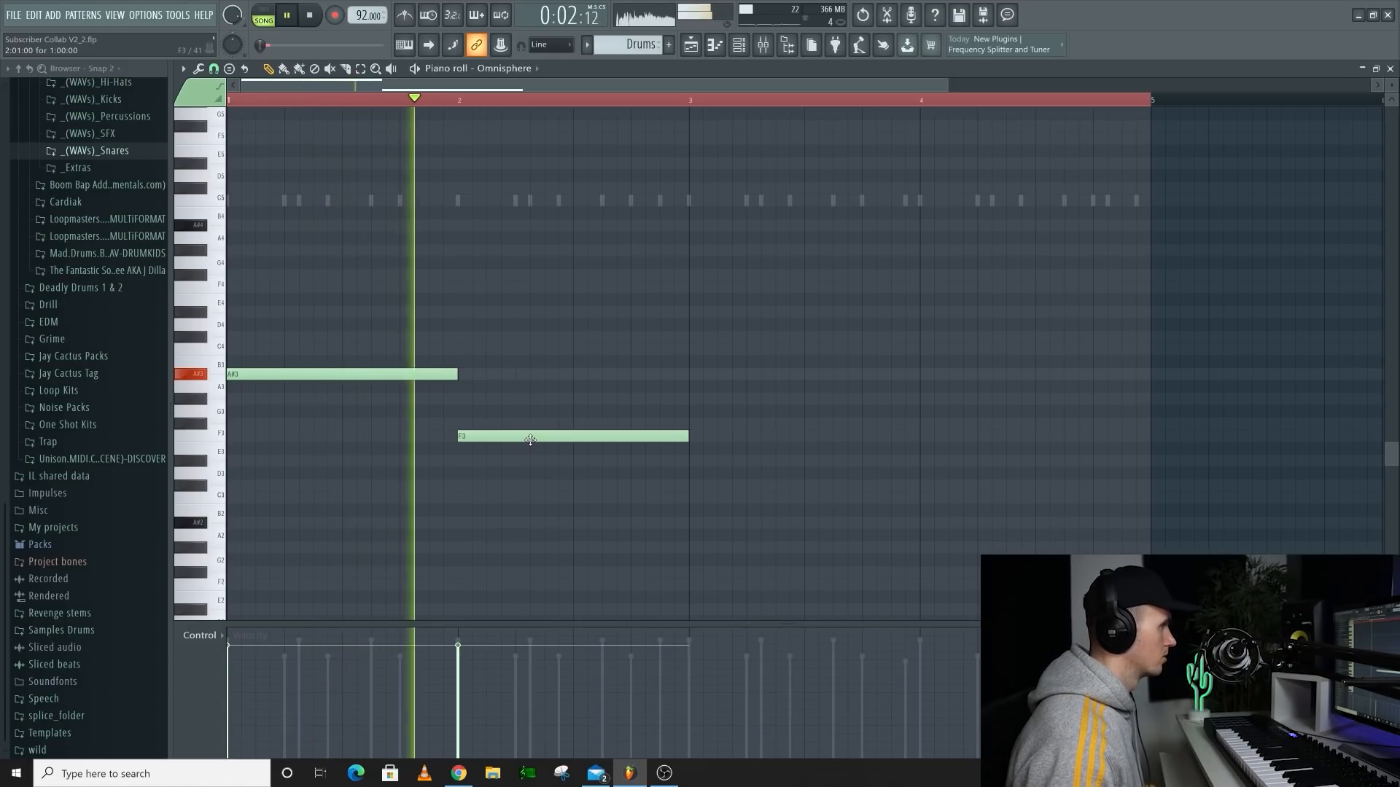
Continue the Omnisphere line with one-bar notes: F#3 in bar 2, C#4 in bar 3 and D#4 in bar 4
drag(530, 434, 526, 429)
key(space)
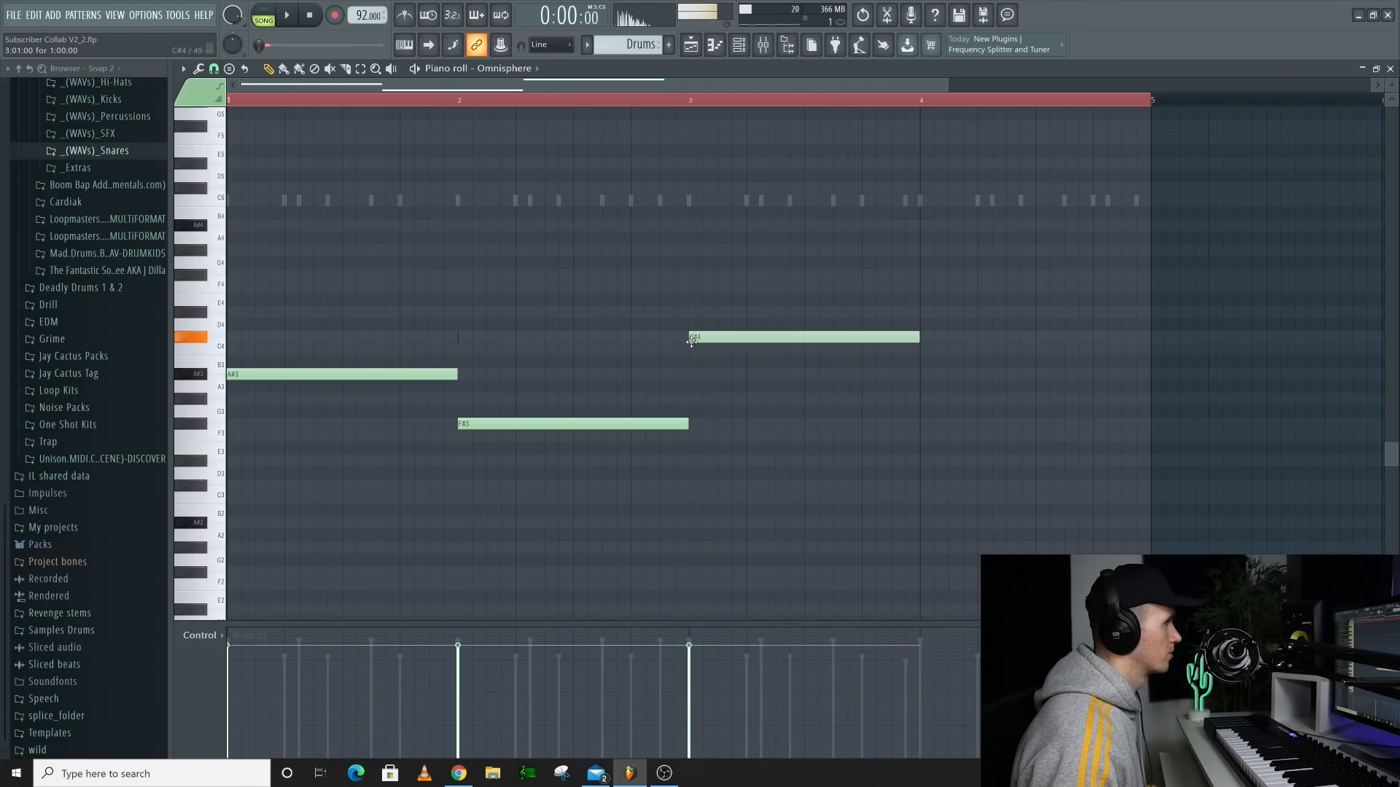
click(694, 102)
key(space)
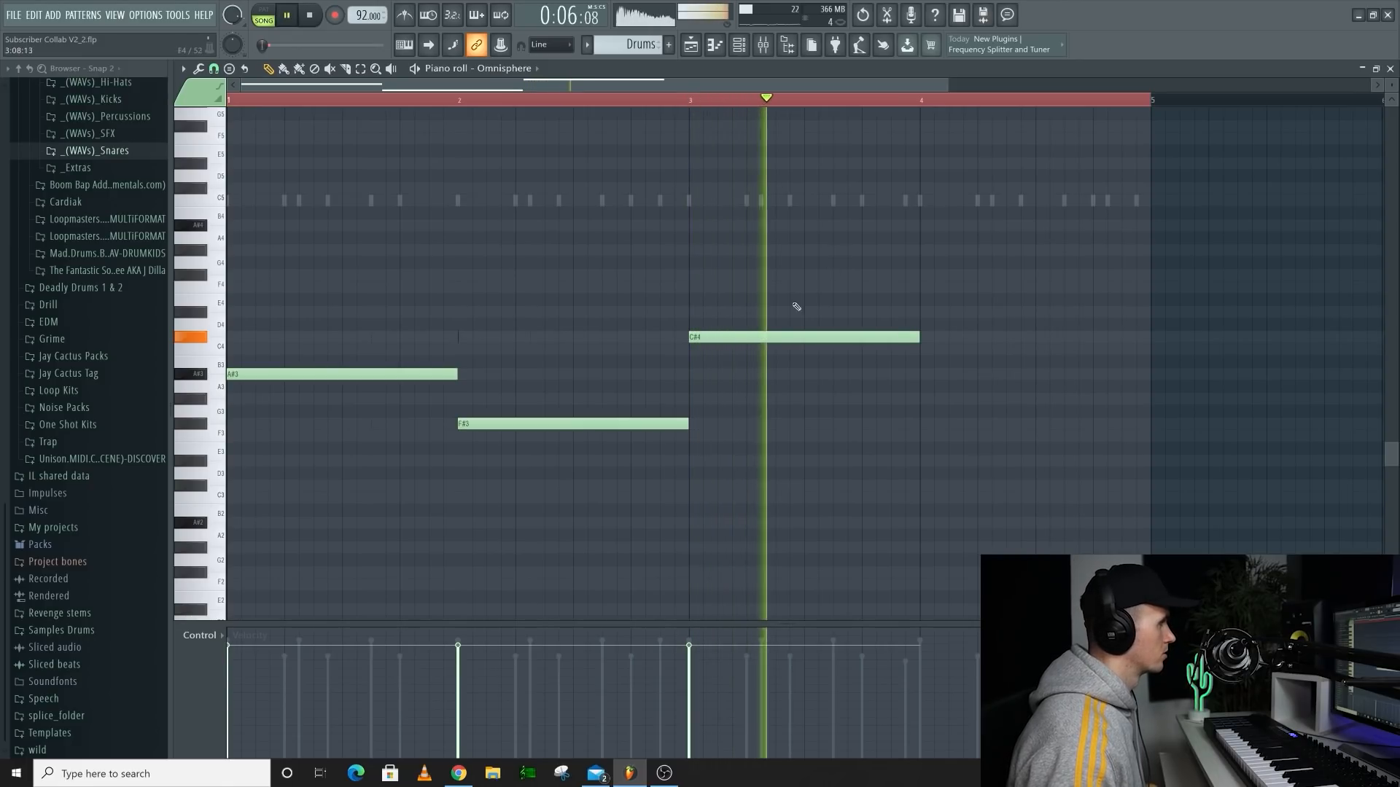
key(space)
key(space)
drag(772, 340, 774, 345)
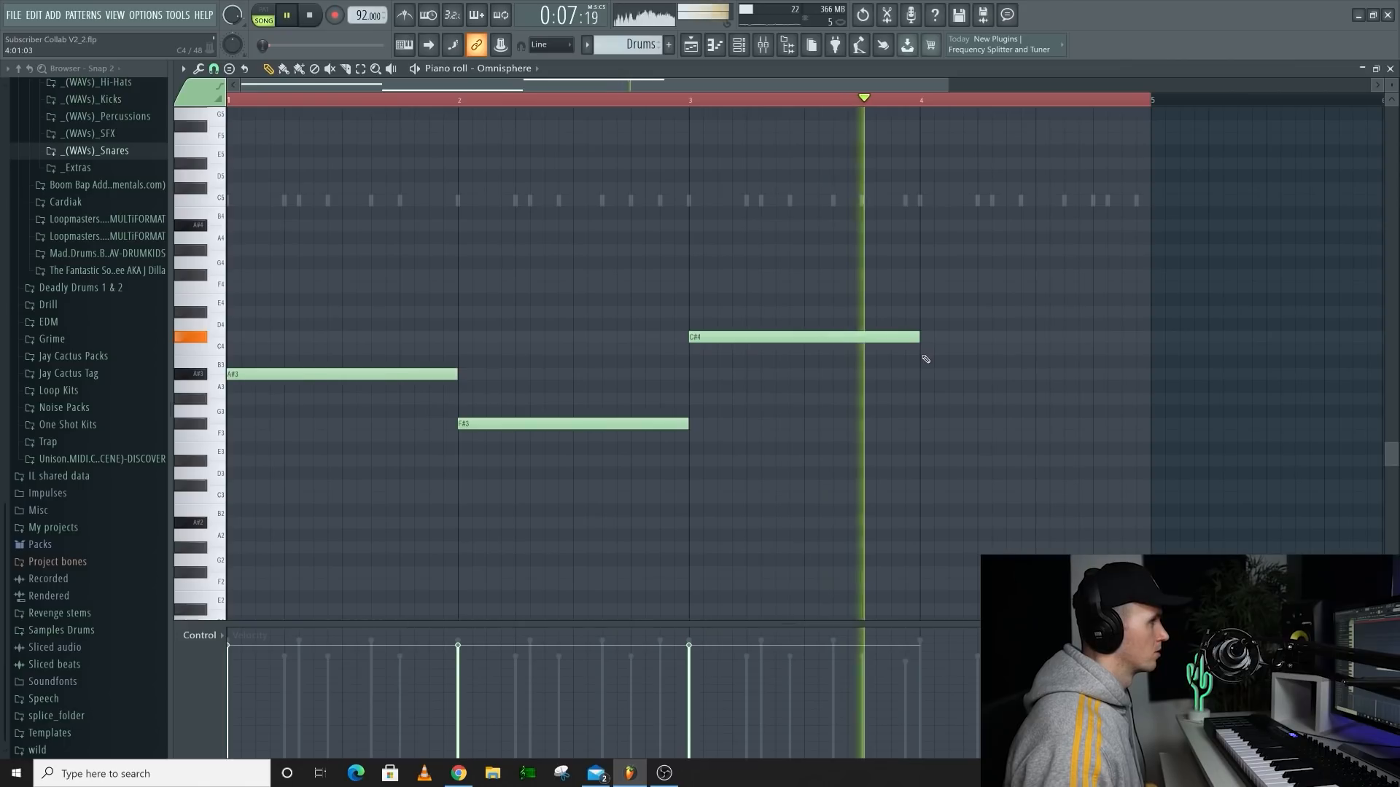
click(933, 312)
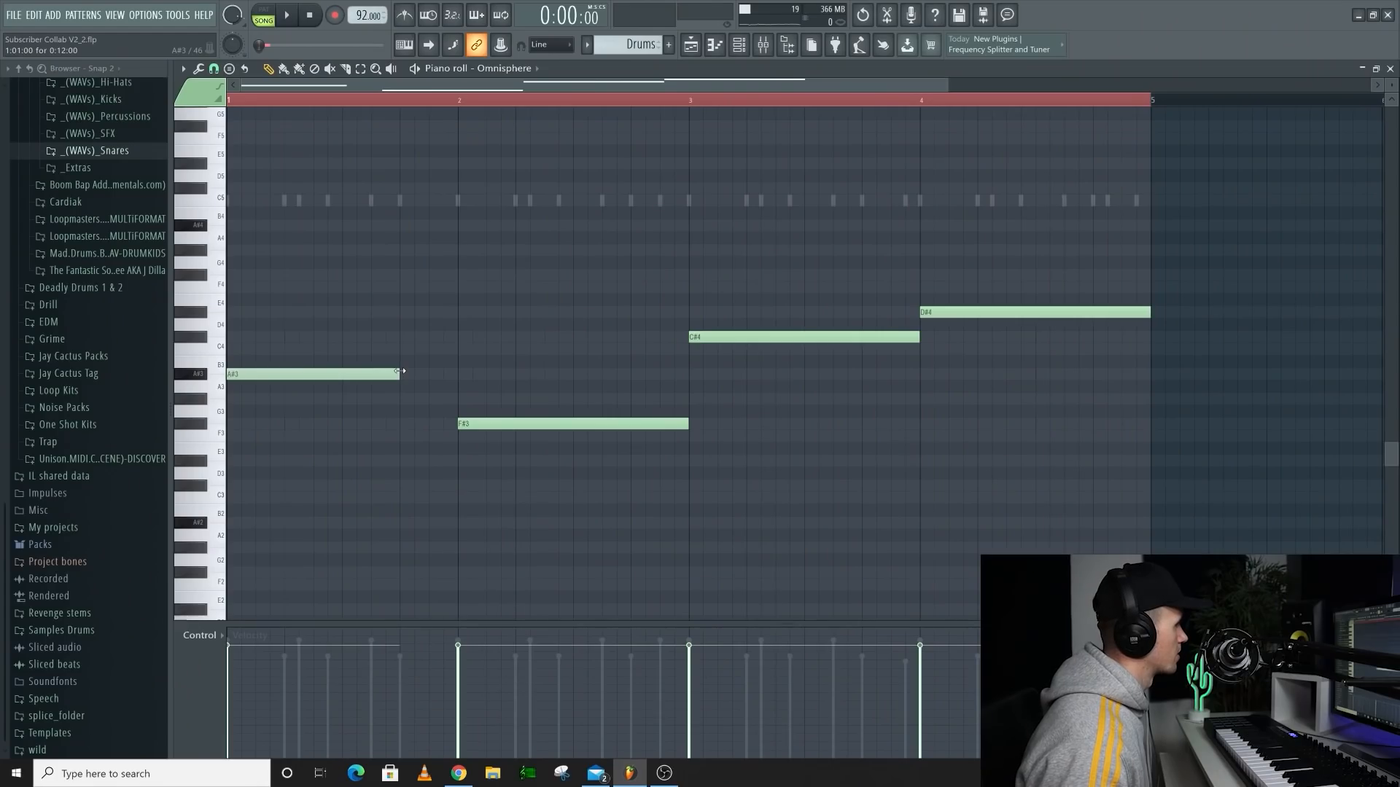
Fill the last beat of bar 1 with a short C#4 note and audition the line
key(space)
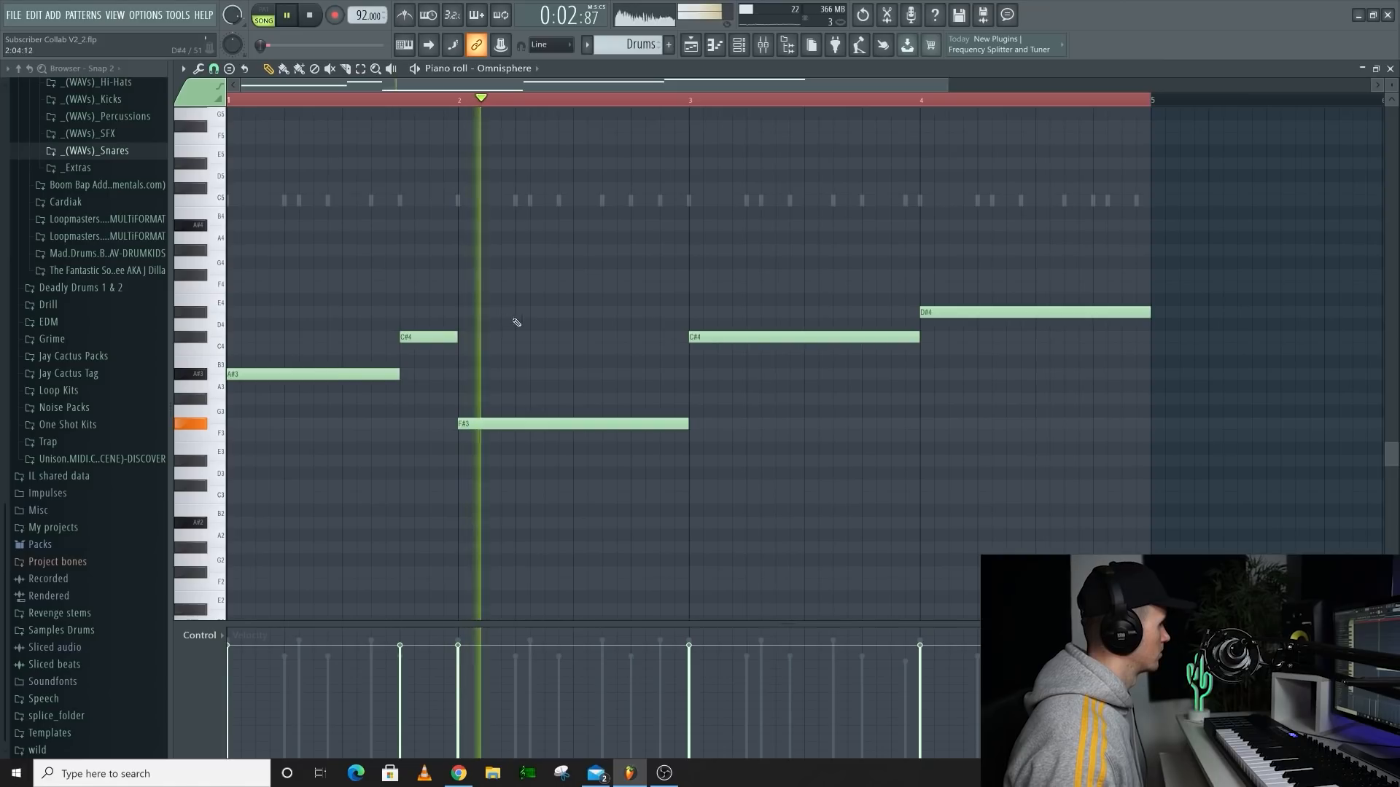
key(space)
key(space)
Shorten the F#3 note in bar 2 and fill the rest of the bar with an F3 note
drag(687, 424, 530, 425)
click(549, 436)
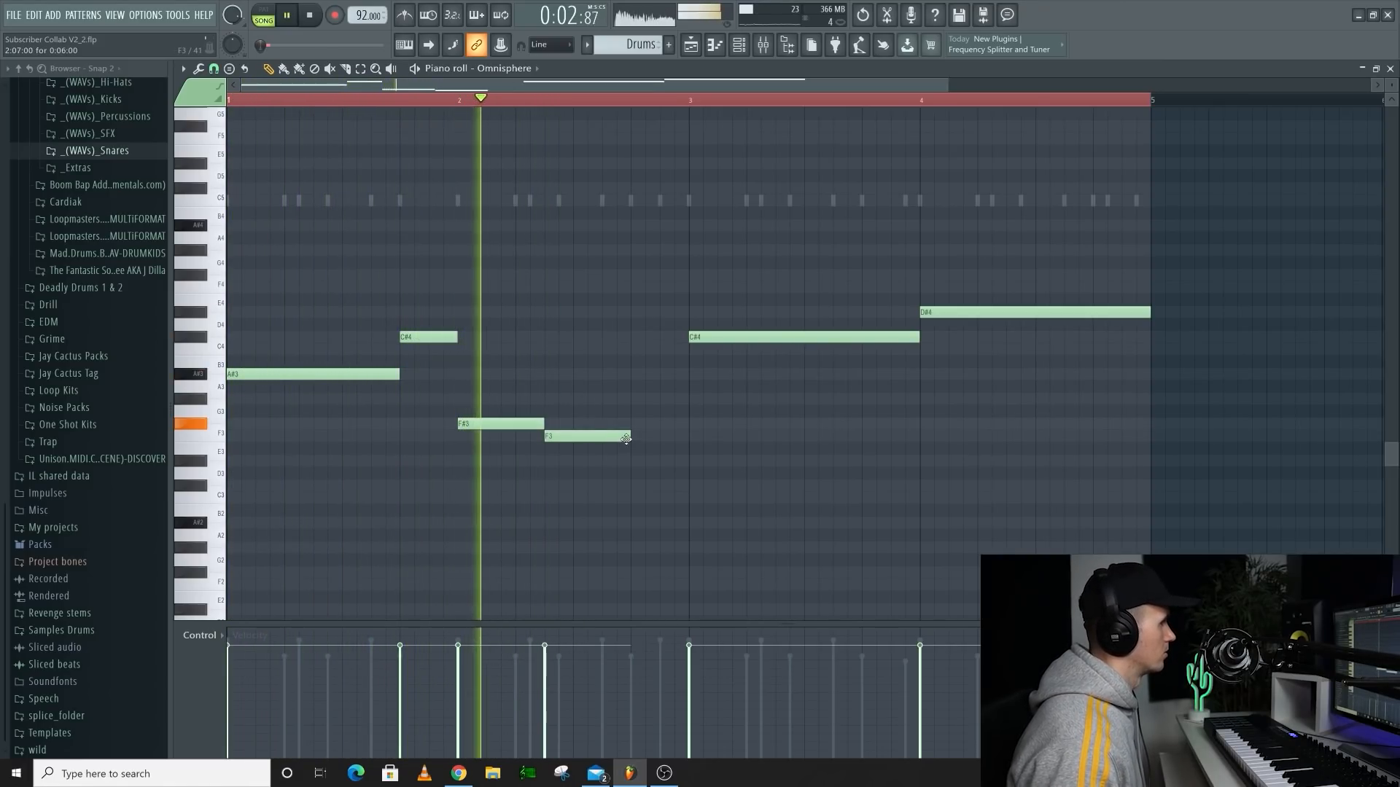
drag(632, 436, 692, 441)
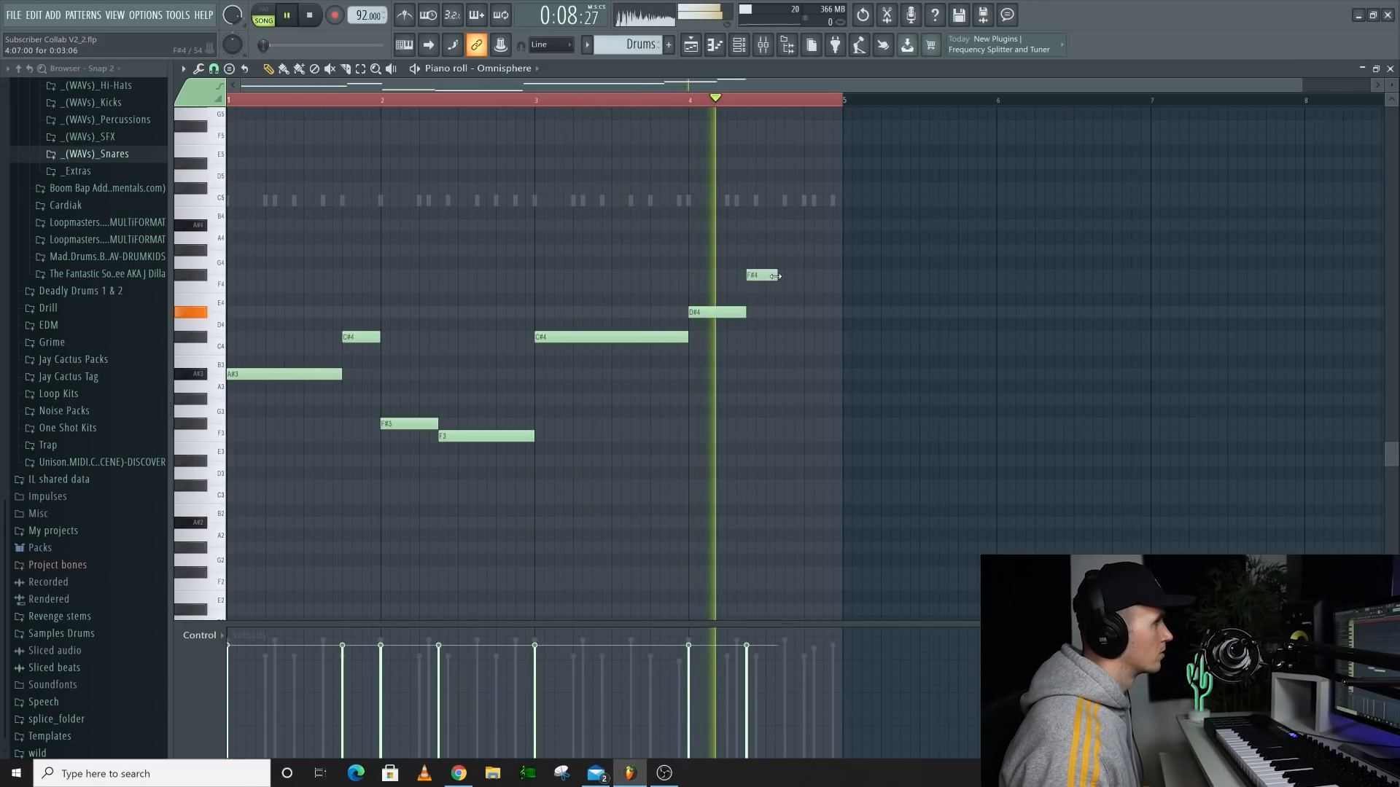
Finish bar 4 with short F#4, F4 and D#4 notes, trimming their lengths to fit the bar
drag(774, 275, 824, 315)
click(784, 287)
key(space)
click(816, 312)
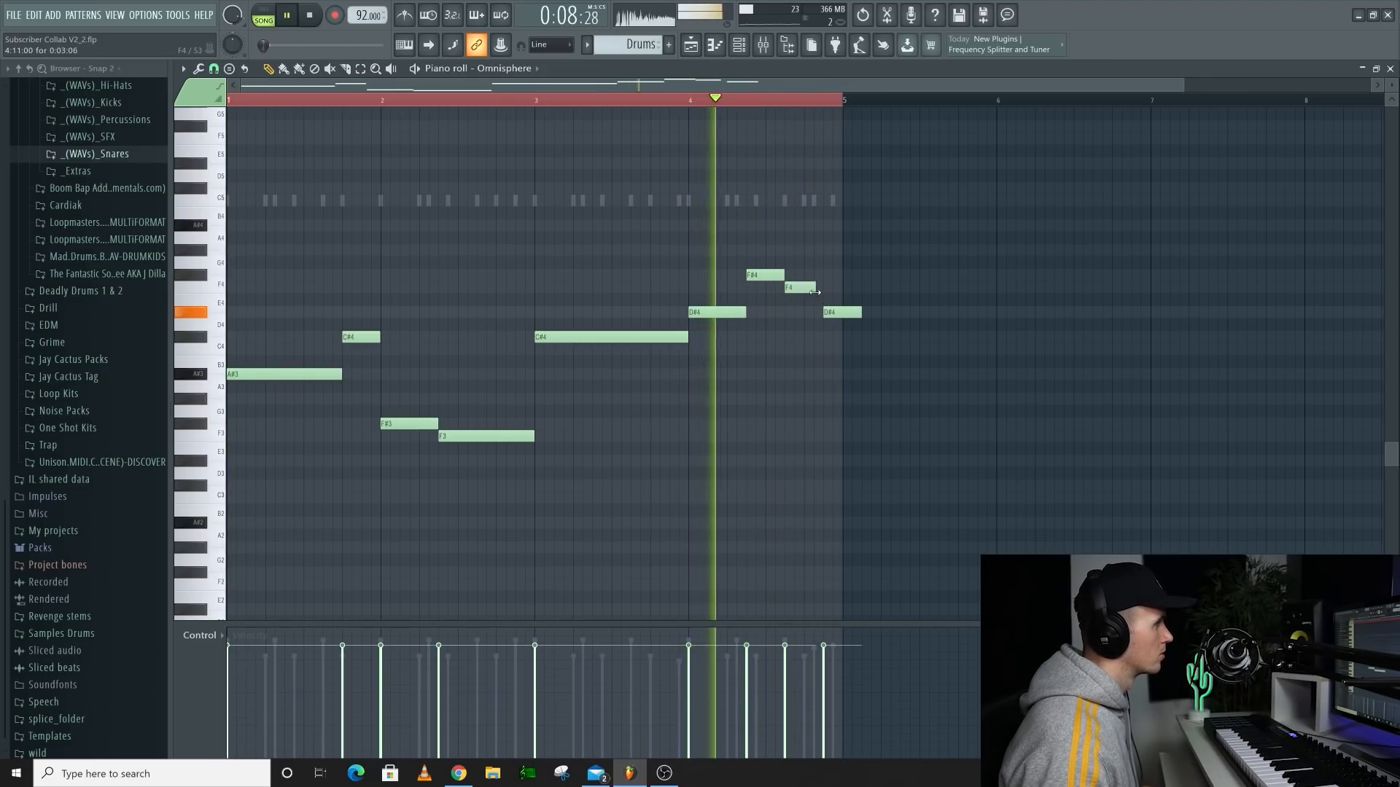
drag(813, 292, 843, 312)
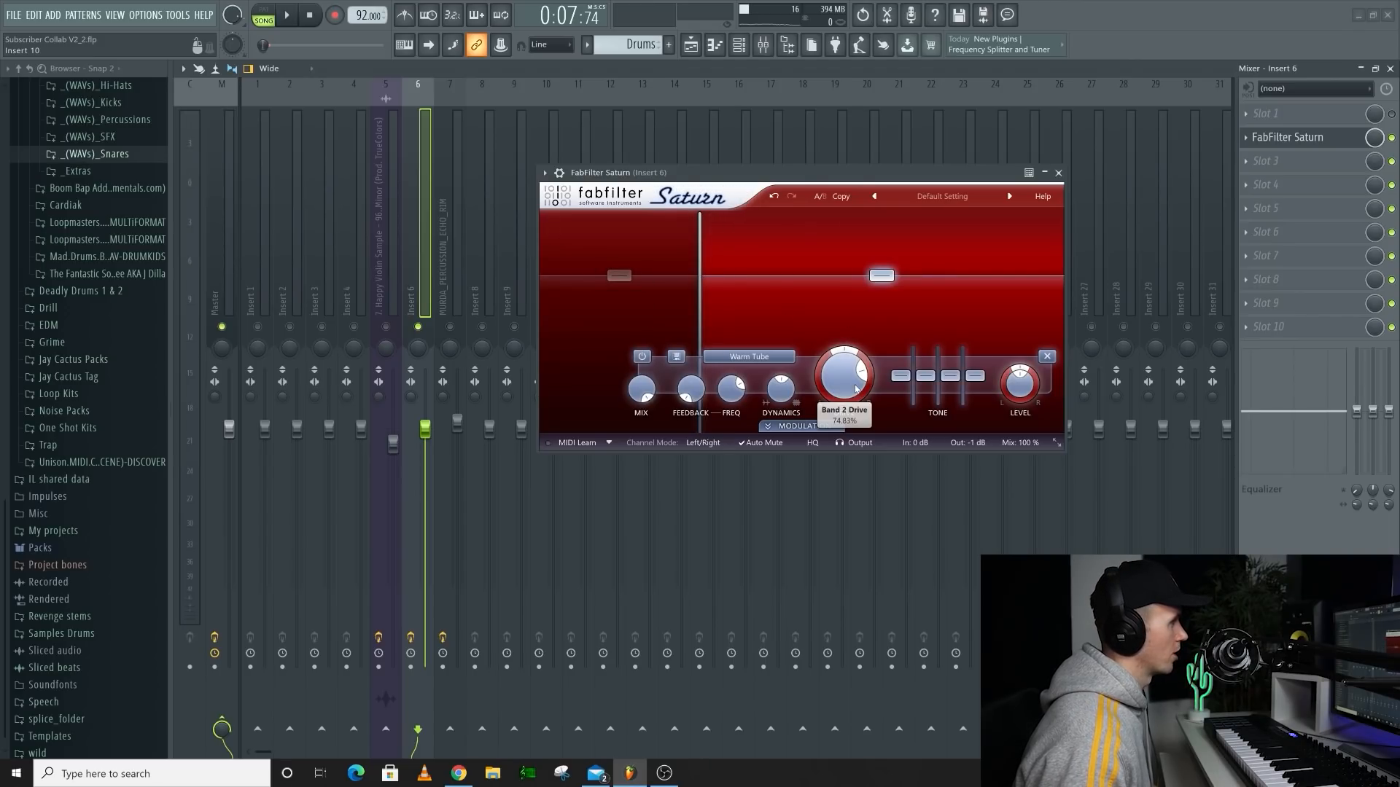
Play the pattern to audition the FabFilter Saturn effect on Insert 6
key(space)
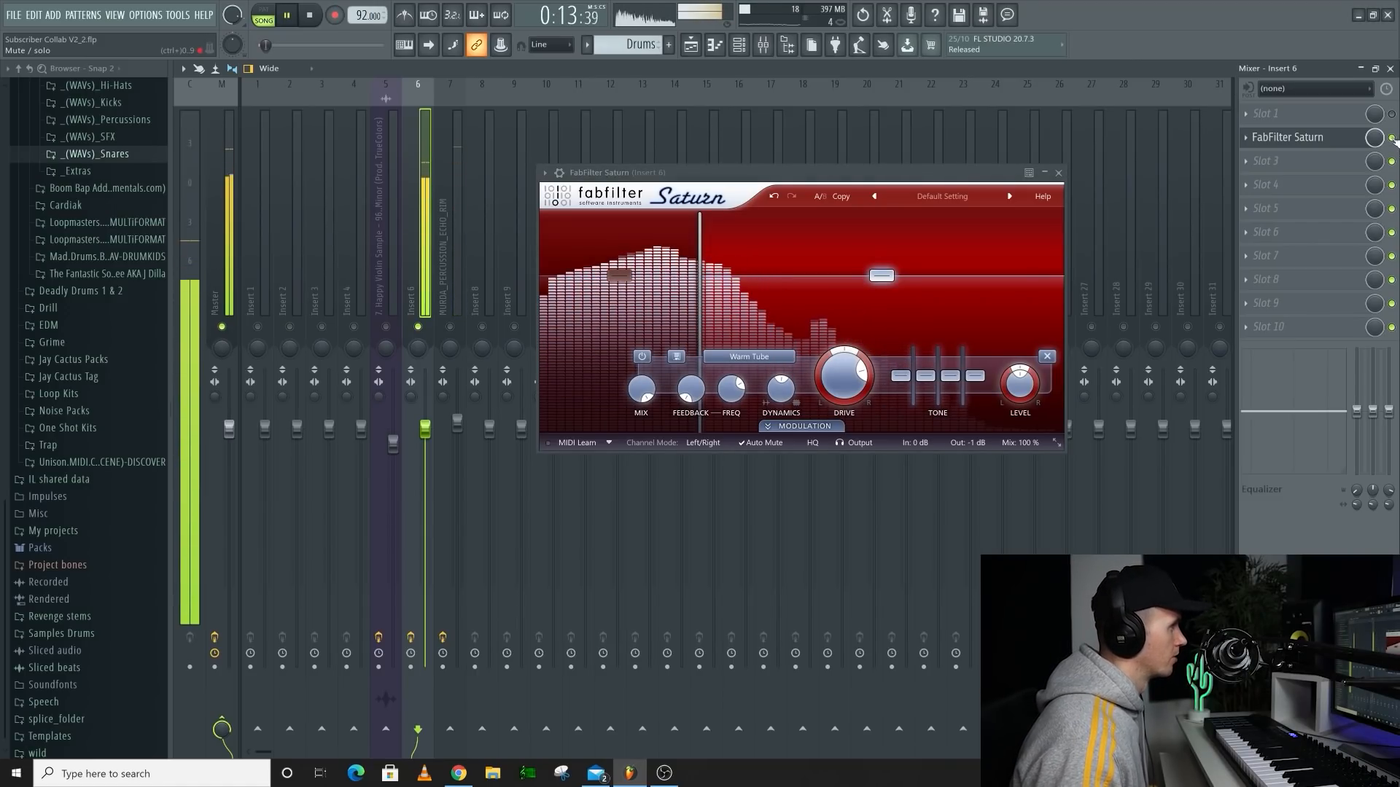
Fine-tune the ceiling of the Fruity Limiter on Insert 6
click(1058, 174)
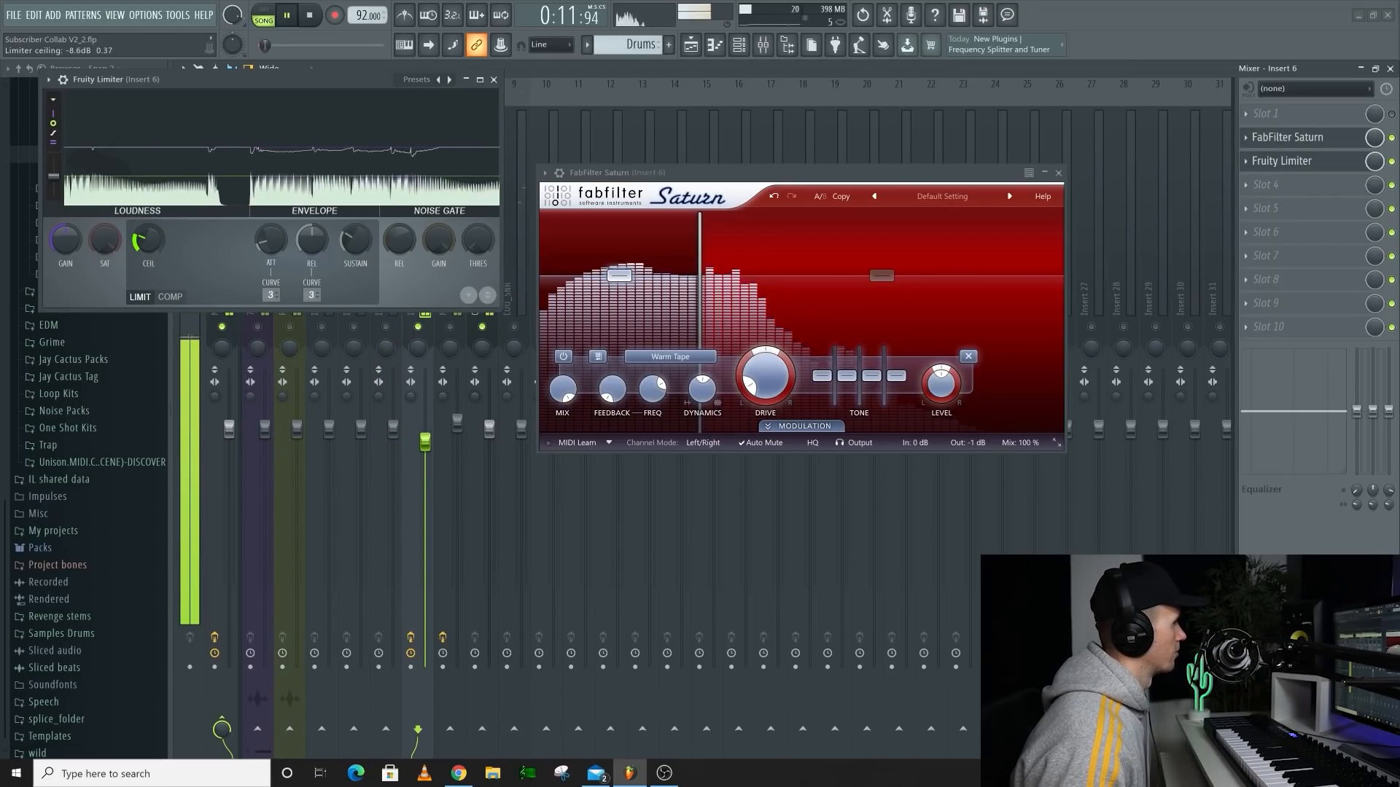
drag(148, 239, 148, 234)
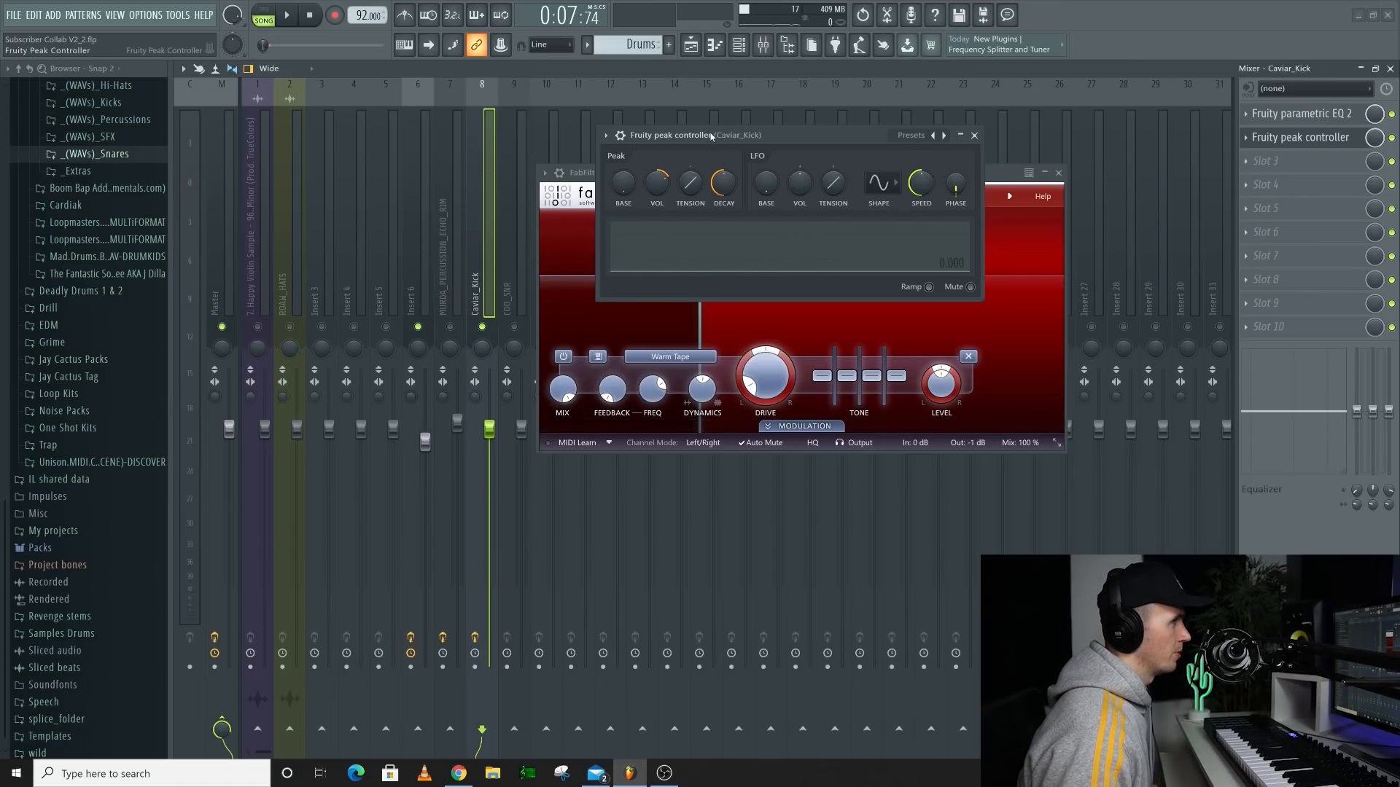
Add Fruity parametric EQ 2 to Insert 6 and play the song briefly to view its spectrum
click(415, 255)
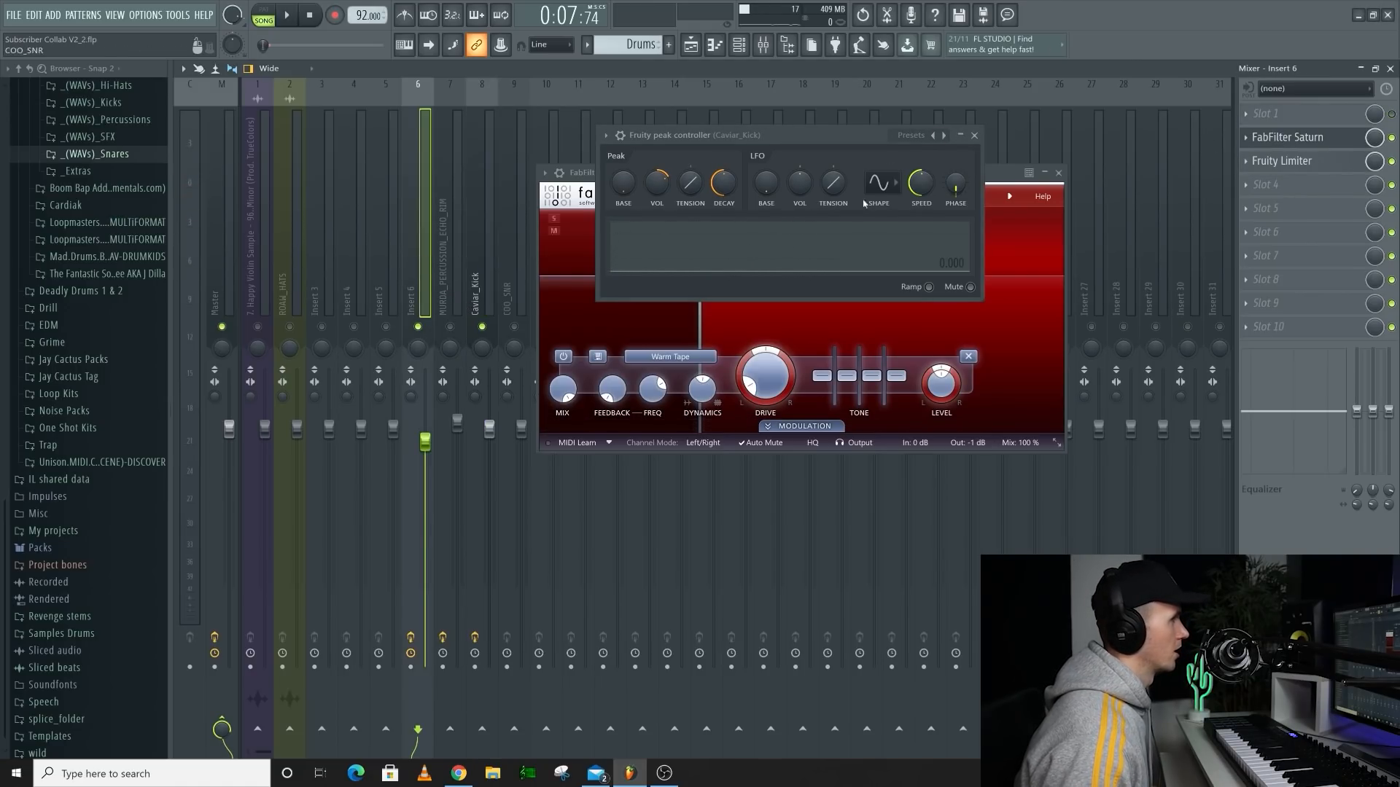
click(1301, 188)
click(1093, 140)
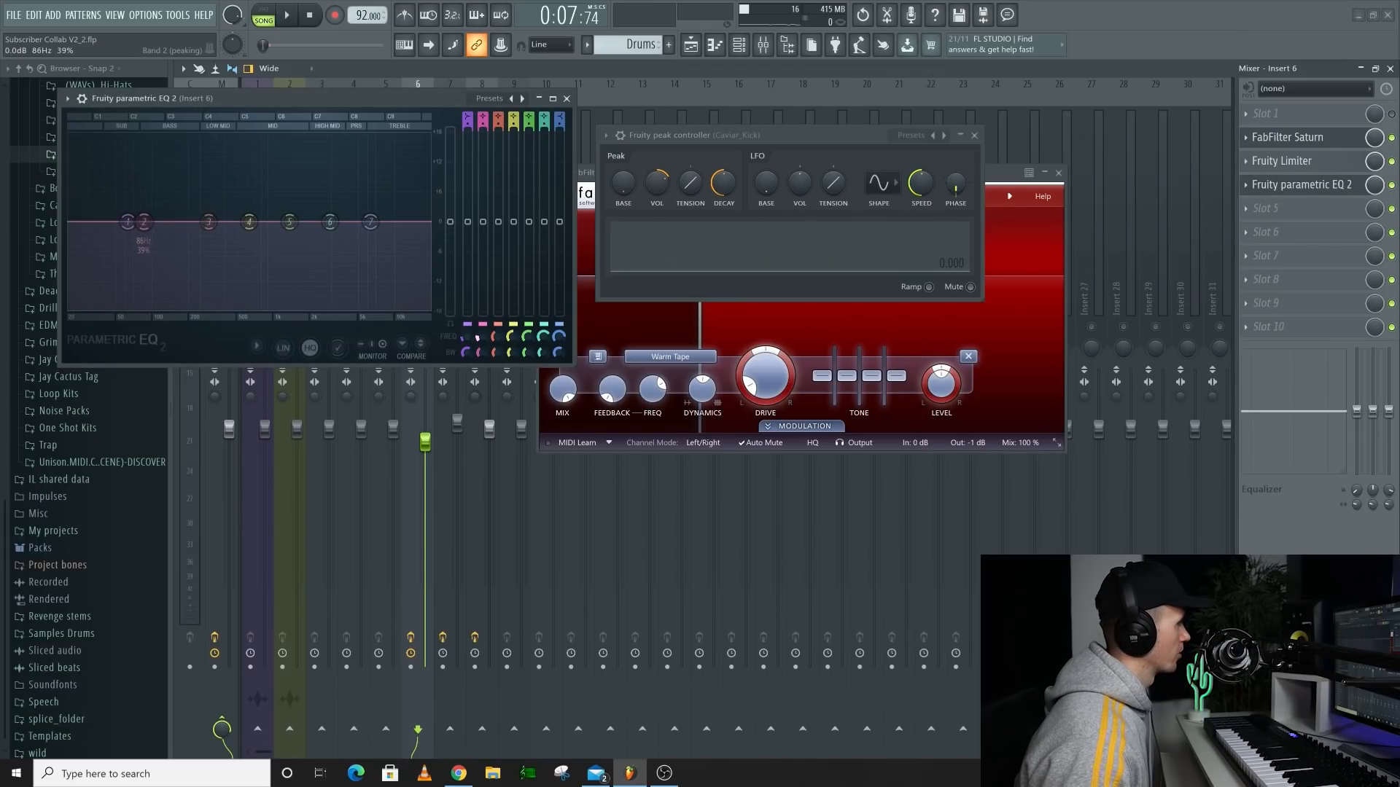
key(space)
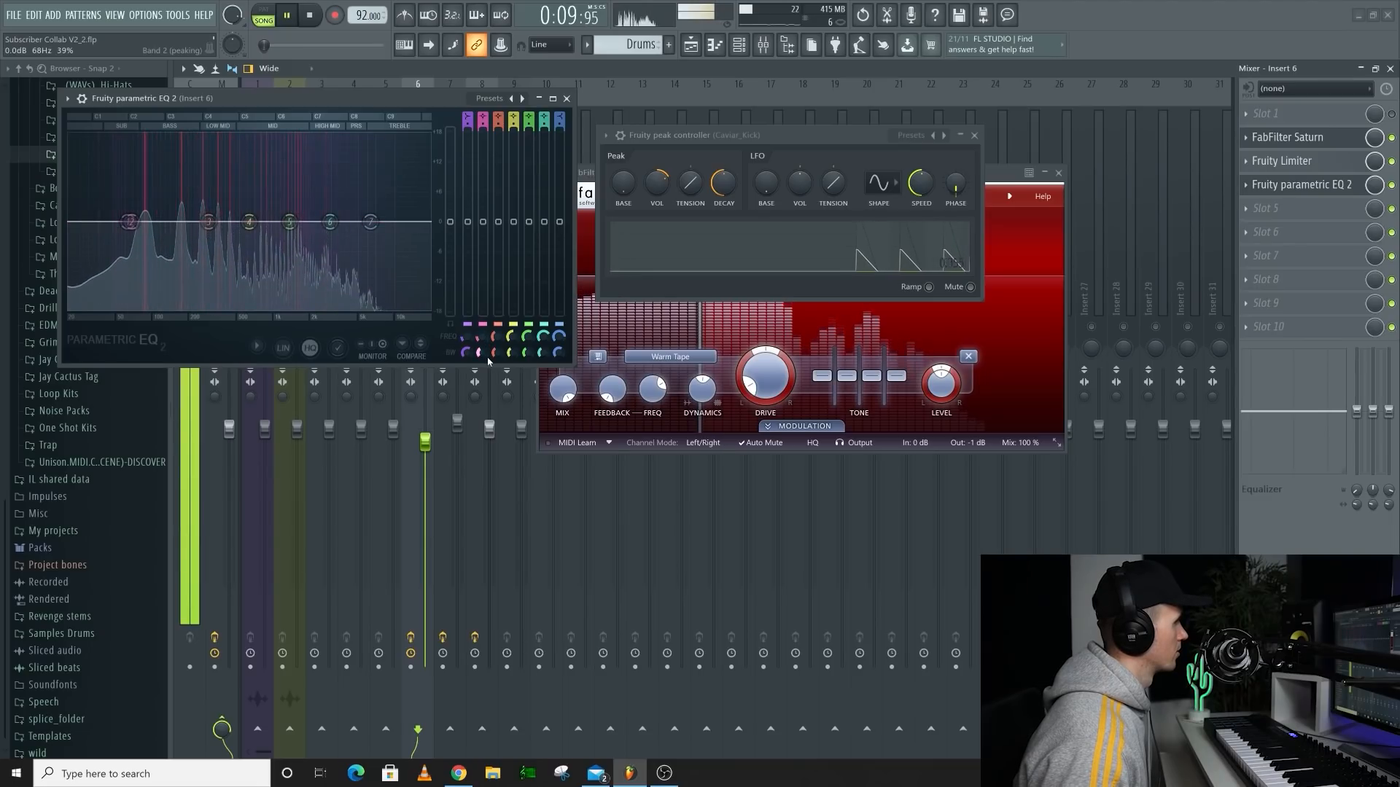
key(space)
Link the level of EQ band 2 to the Peak ctrl - Peak internal controller with an Inverted mapping
right_click(484, 222)
click(526, 344)
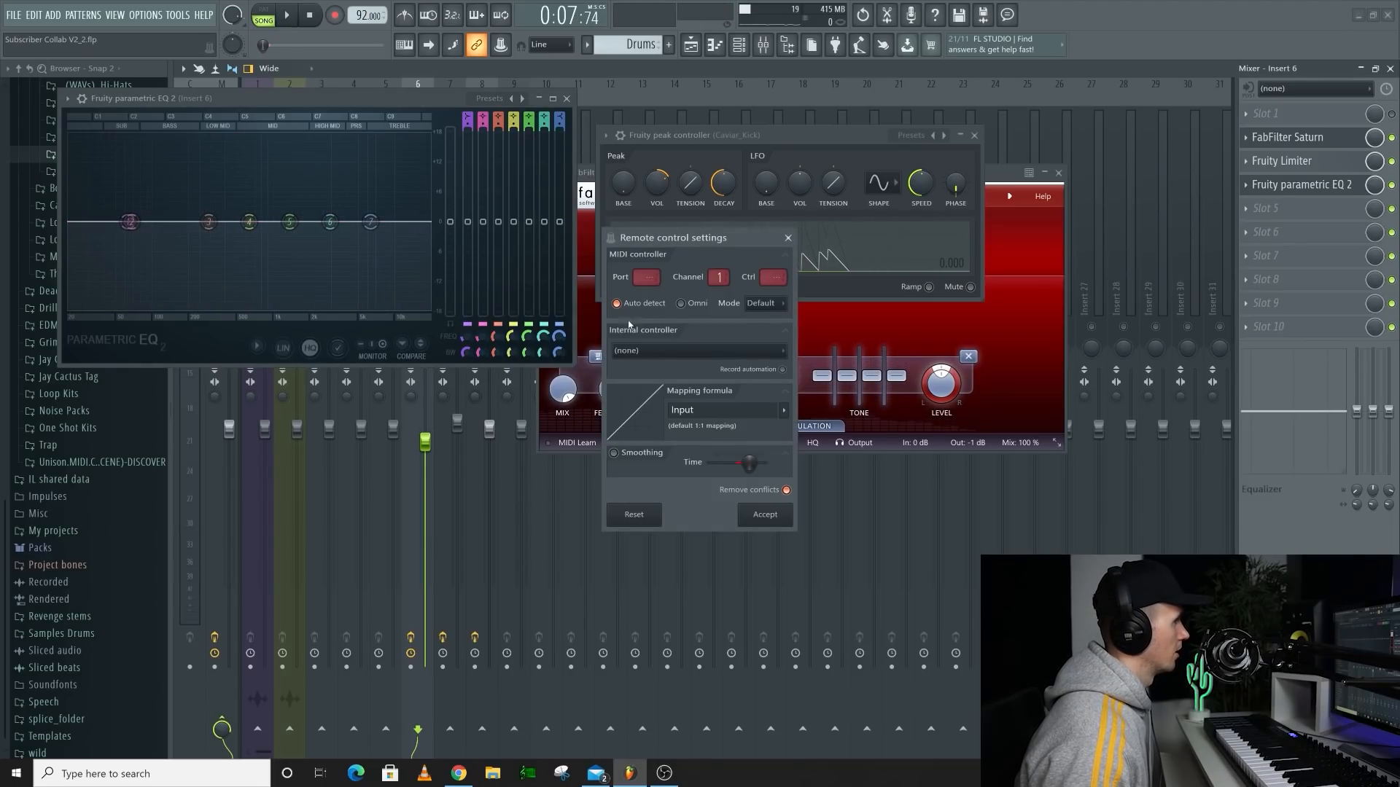
click(674, 353)
click(654, 410)
click(783, 410)
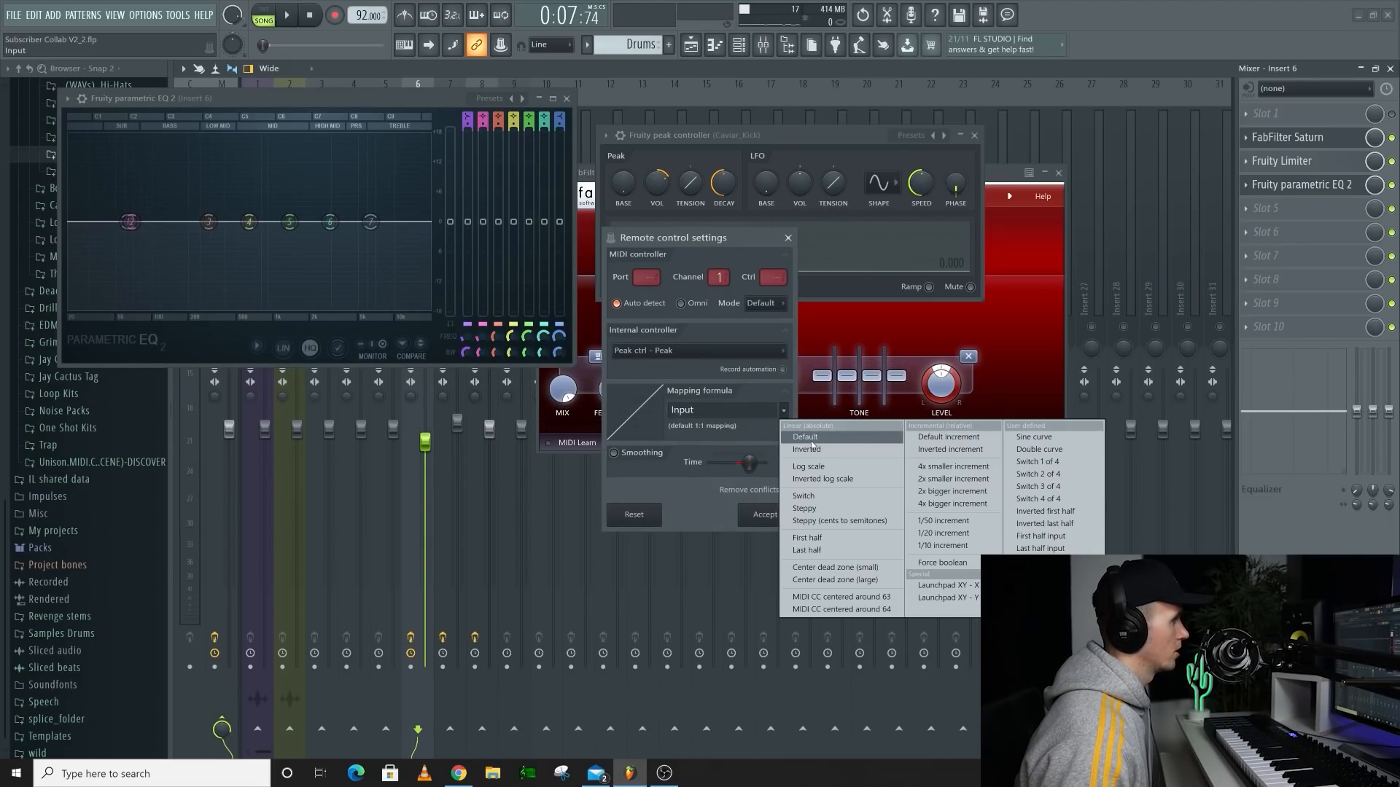
click(807, 449)
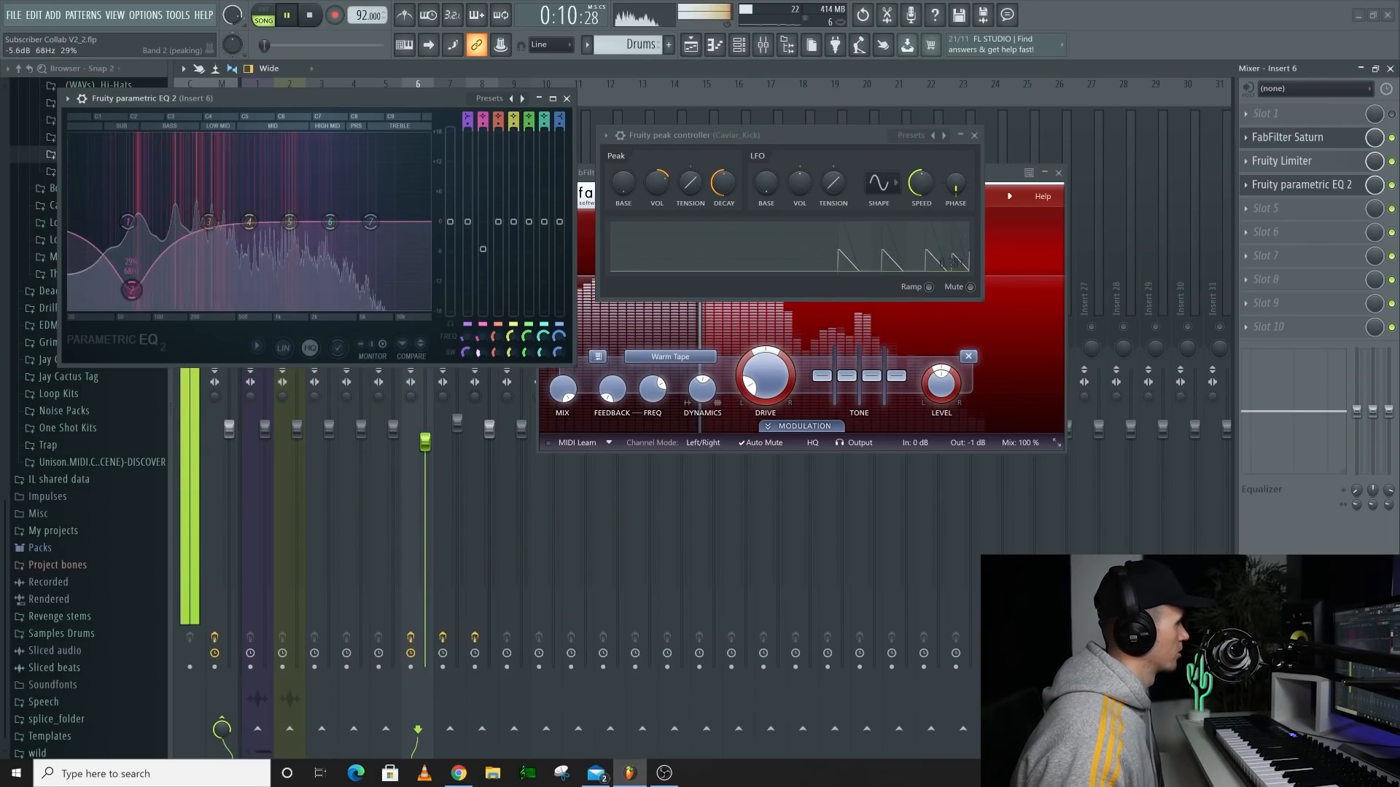
Lower the peak volume in the kick's Fruity peak controller and narrow band 2 of the Insert 6 EQ
drag(657, 183, 657, 210)
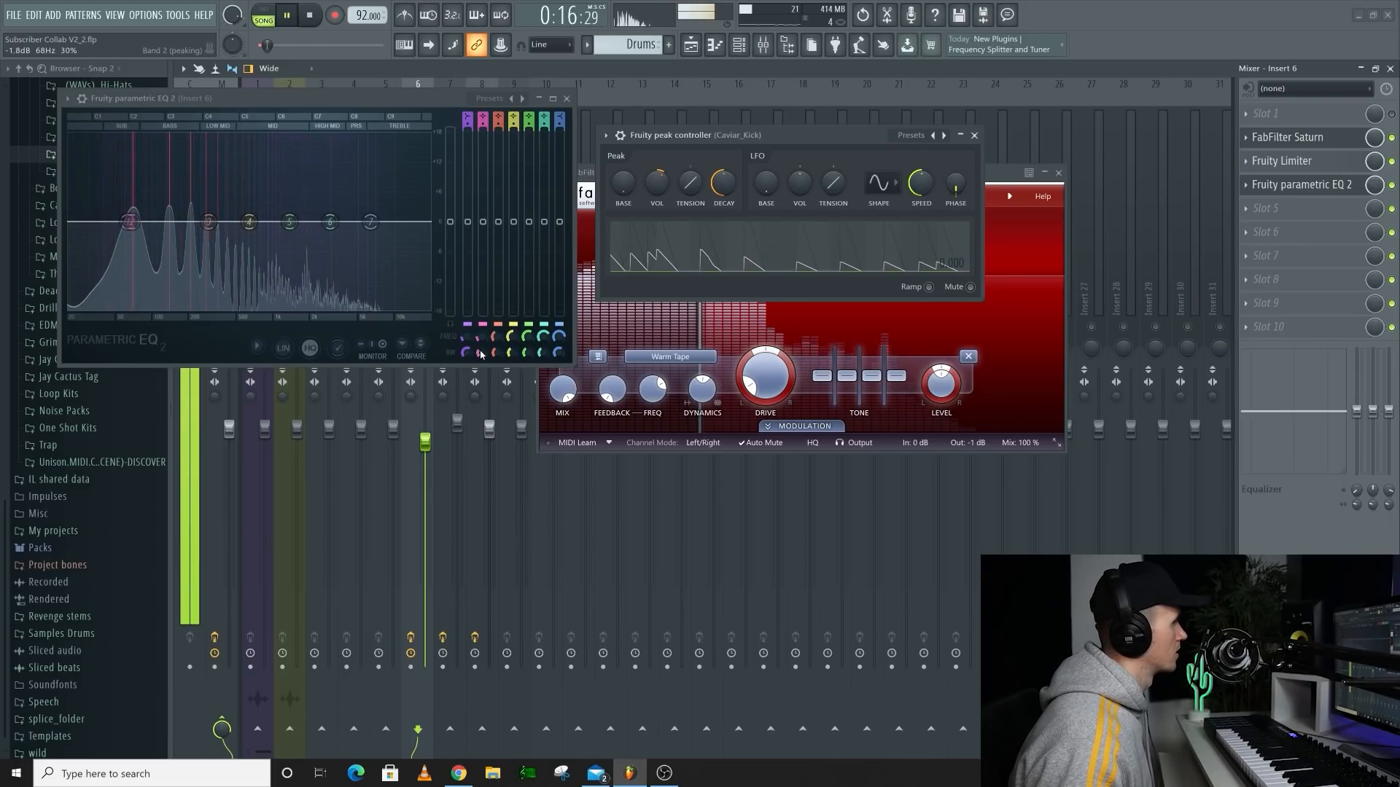
drag(482, 353, 482, 357)
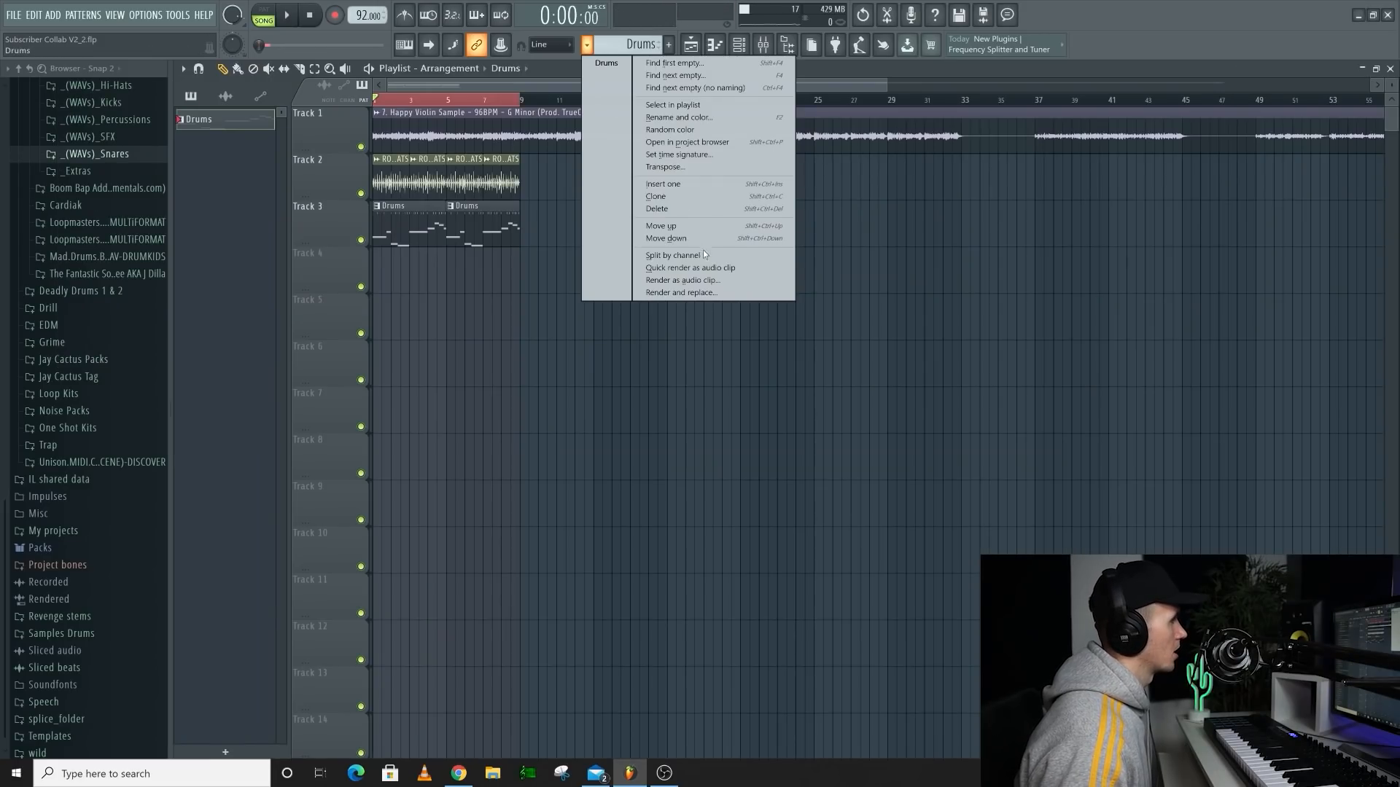
Split the Drums pattern by channel
click(704, 258)
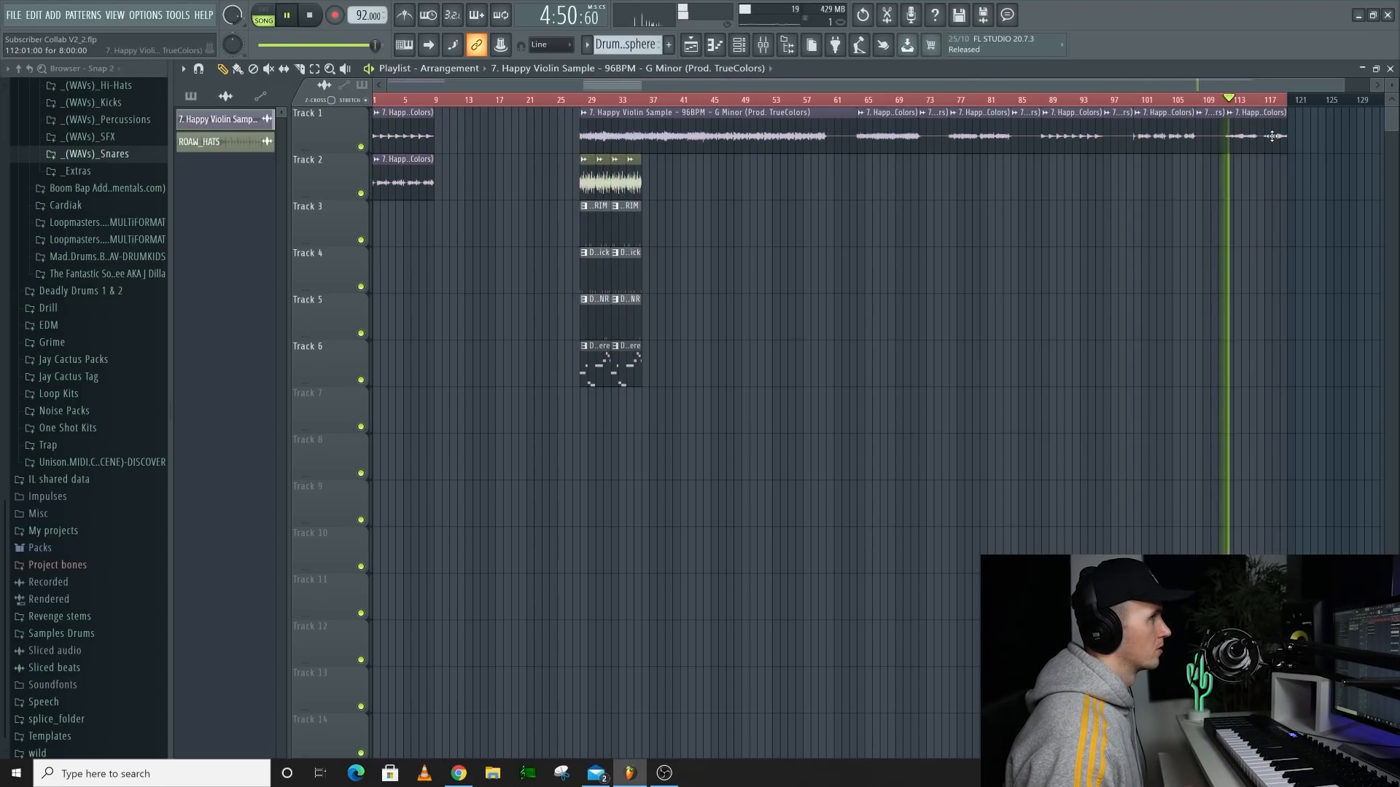
Place a violin slice at the start of Track 3 and shift all clips from bar 9 onward to about bar 20
drag(1179, 202, 348, 213)
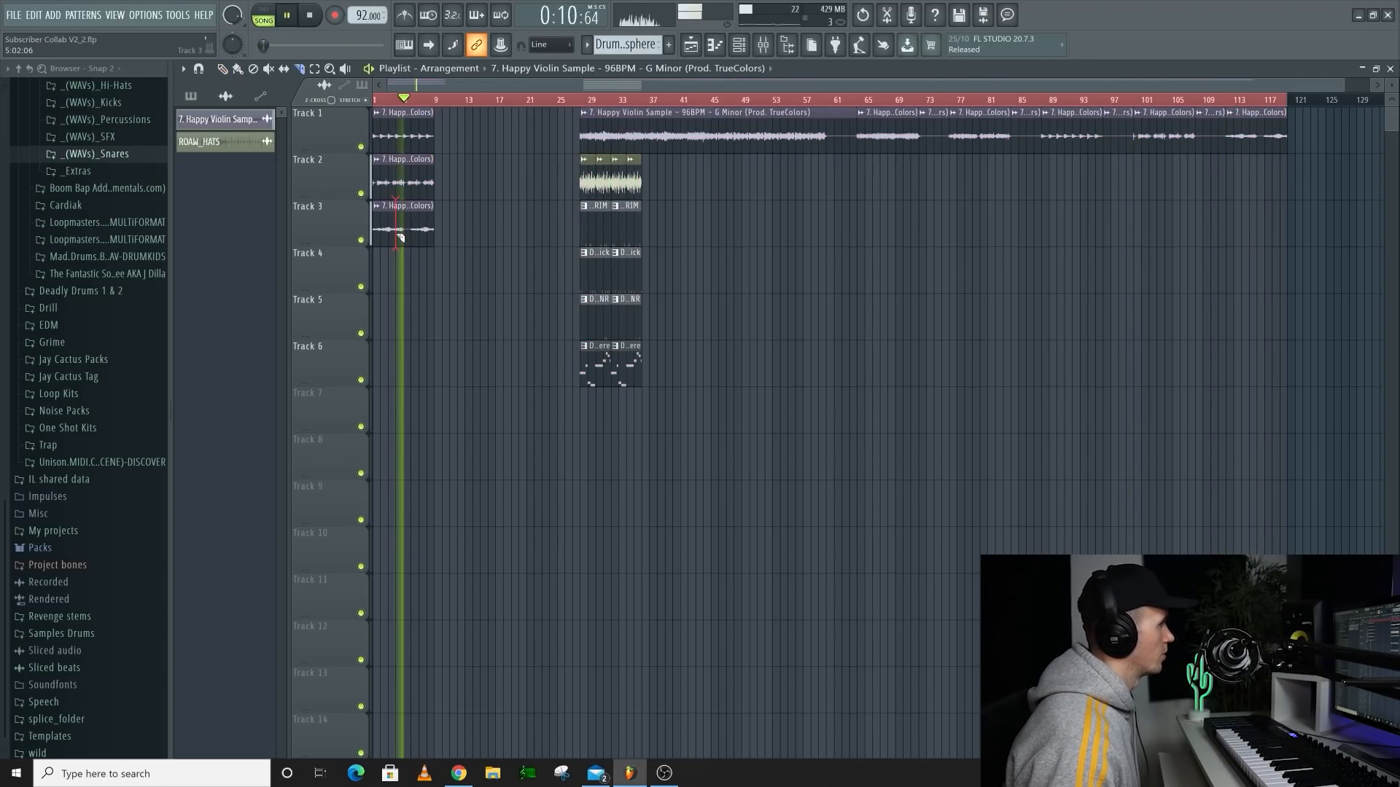
key(ctrl+a)
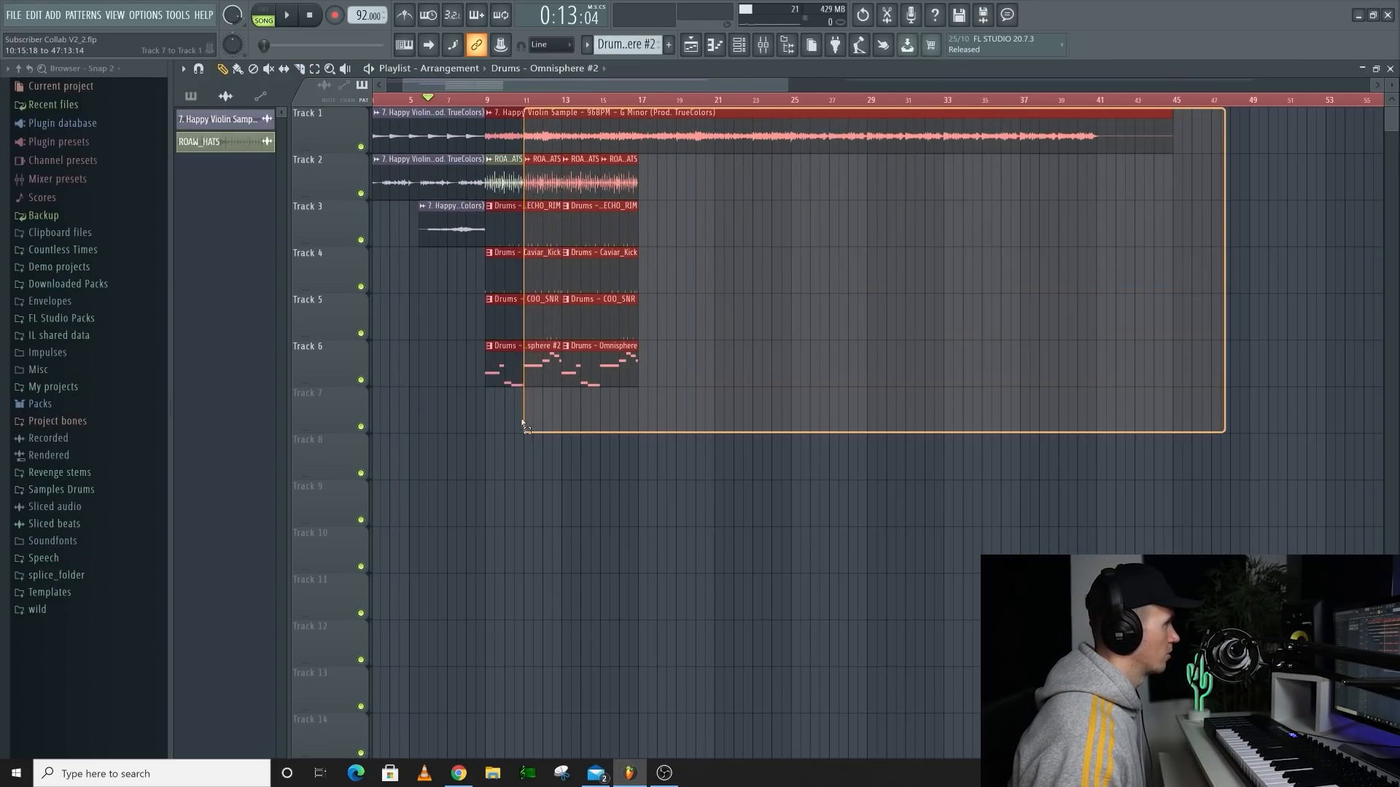
drag(828, 137, 799, 137)
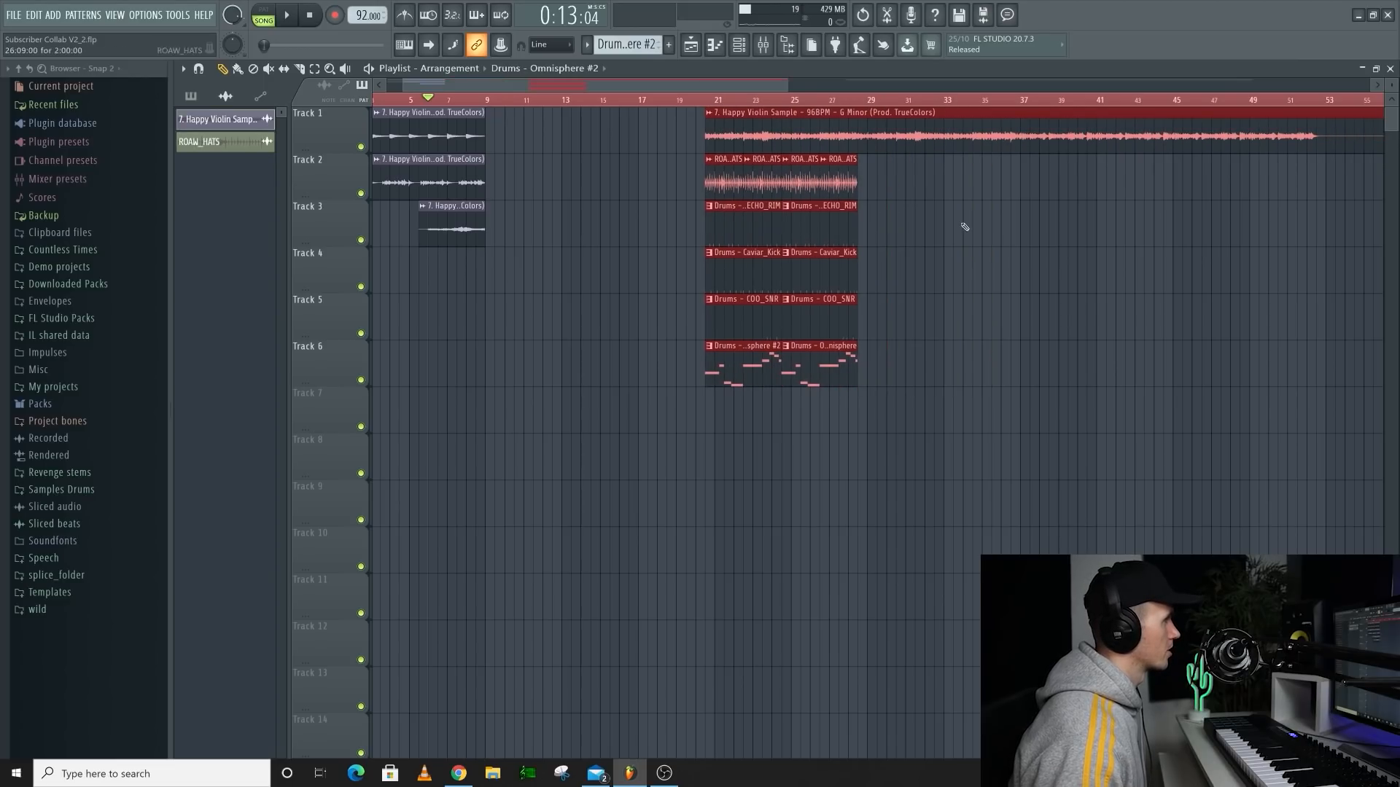
ctrl+click(962, 225)
Duplicate the opening violin clips on Tracks 1 and 2 so they repeat from bar 9
drag(518, 126, 370, 174)
drag(419, 135, 537, 126)
key(ctrl+b)
Copy the hat, drum and Omnisphere clips to bar 9 on Tracks 4 to 8 and play the arrangement
drag(650, 203, 936, 387)
ctrl+click(738, 178)
key(space)
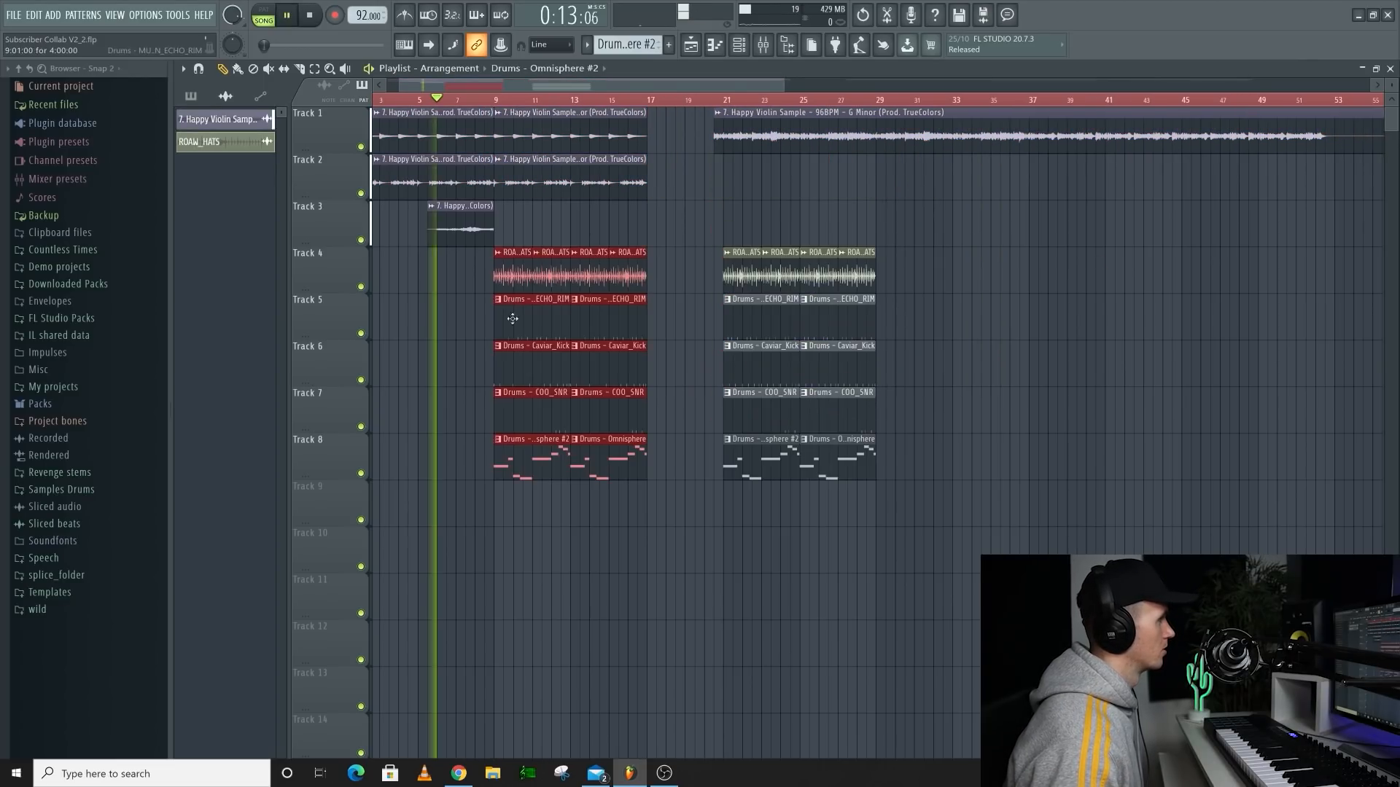
key(ctrl+d)
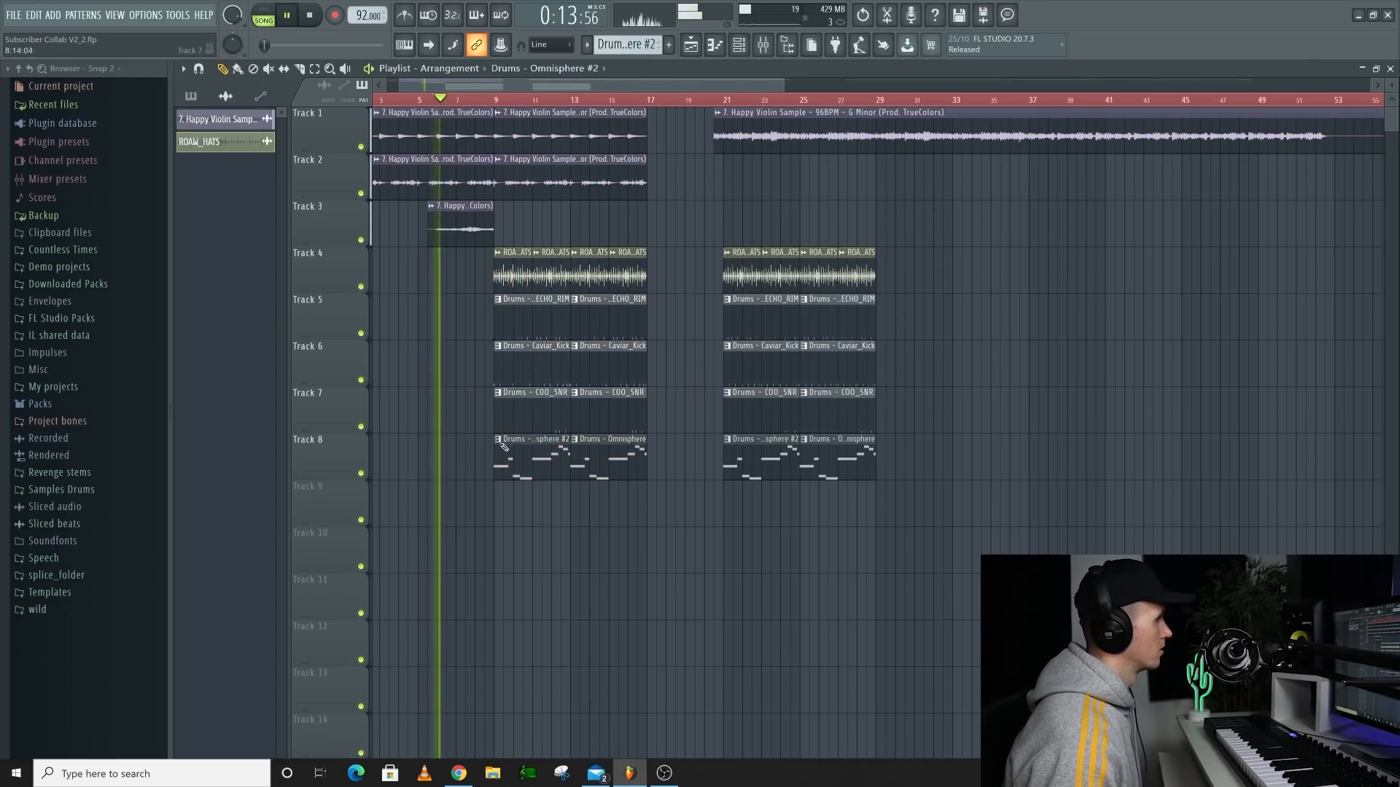
Make the Omnisphere clip at bar 9 on Track 8 unique and review its notes in the piano roll
click(498, 441)
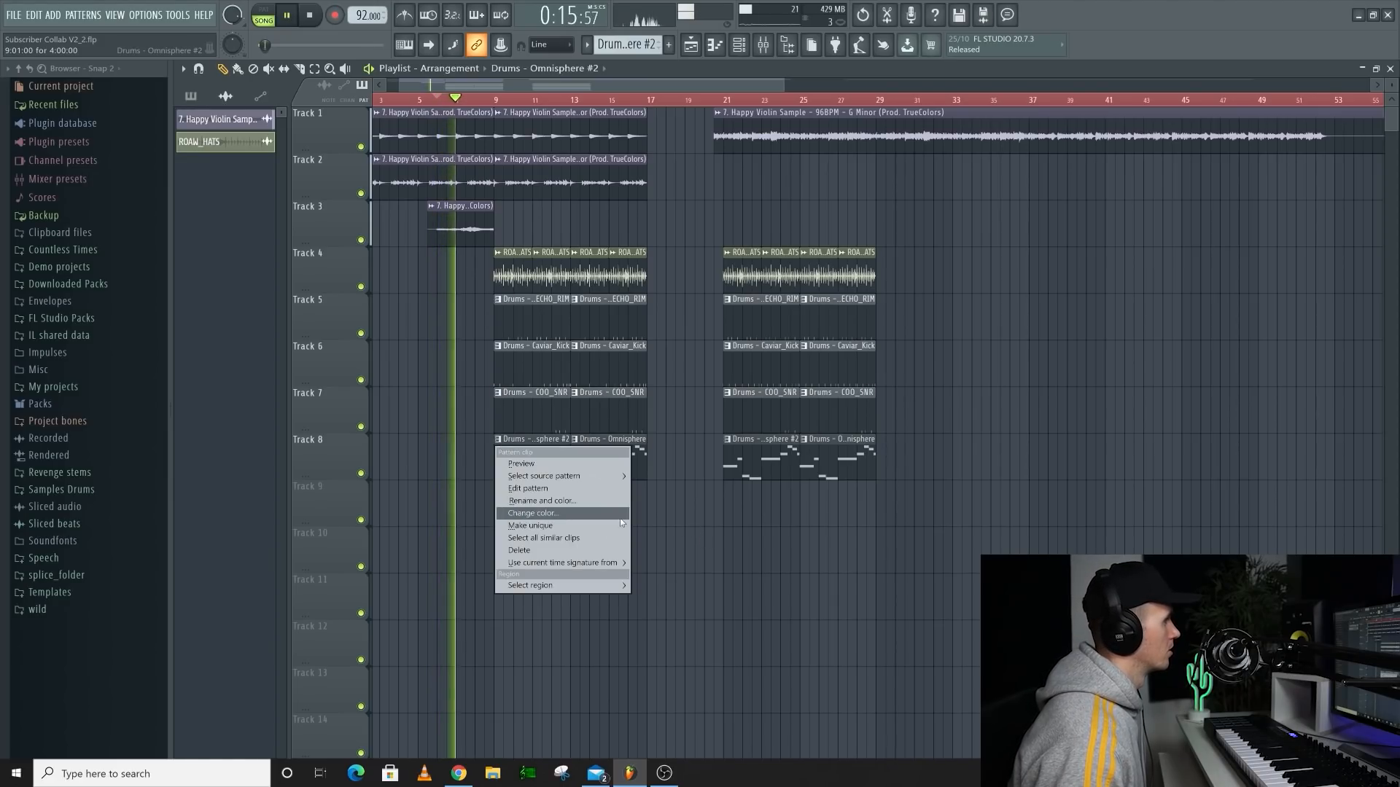
click(588, 526)
double_click(570, 471)
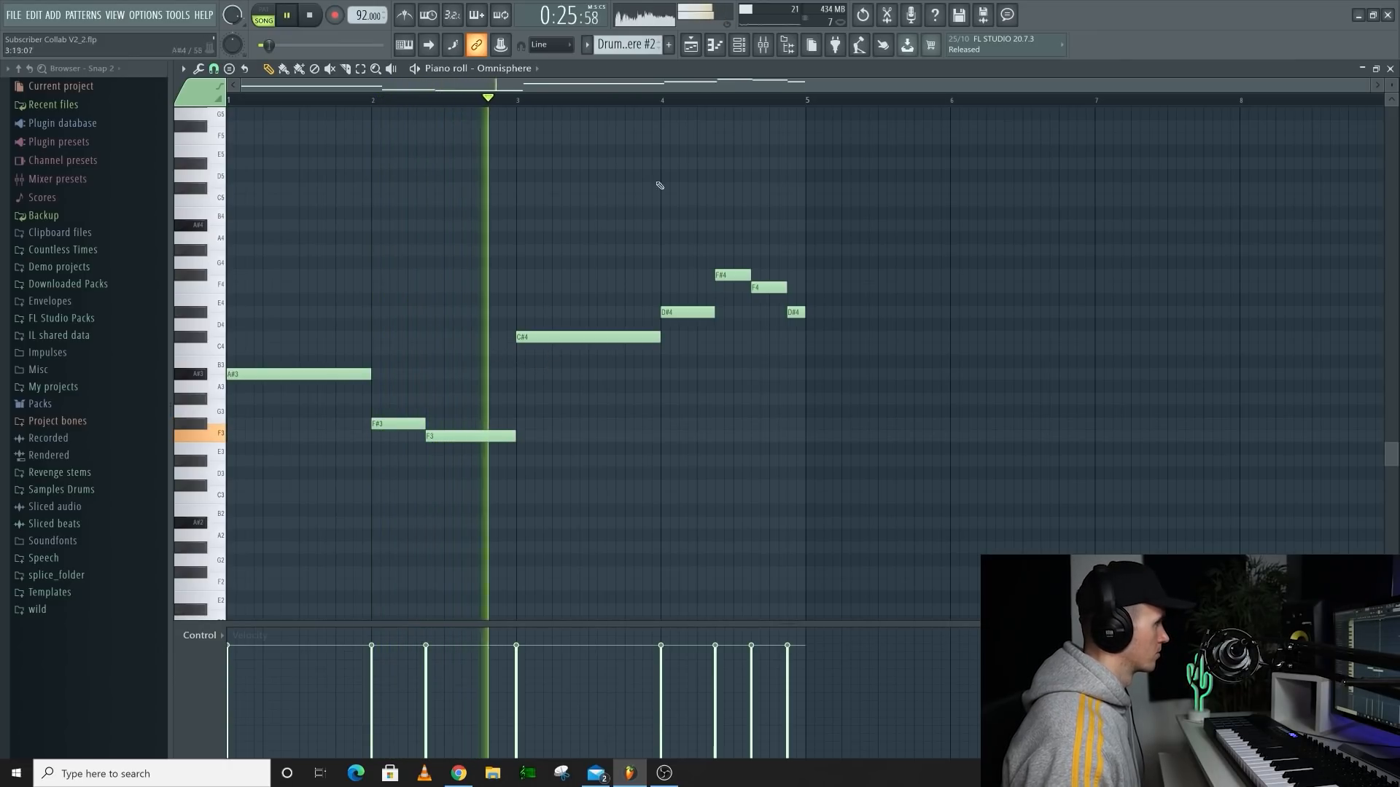
click(692, 47)
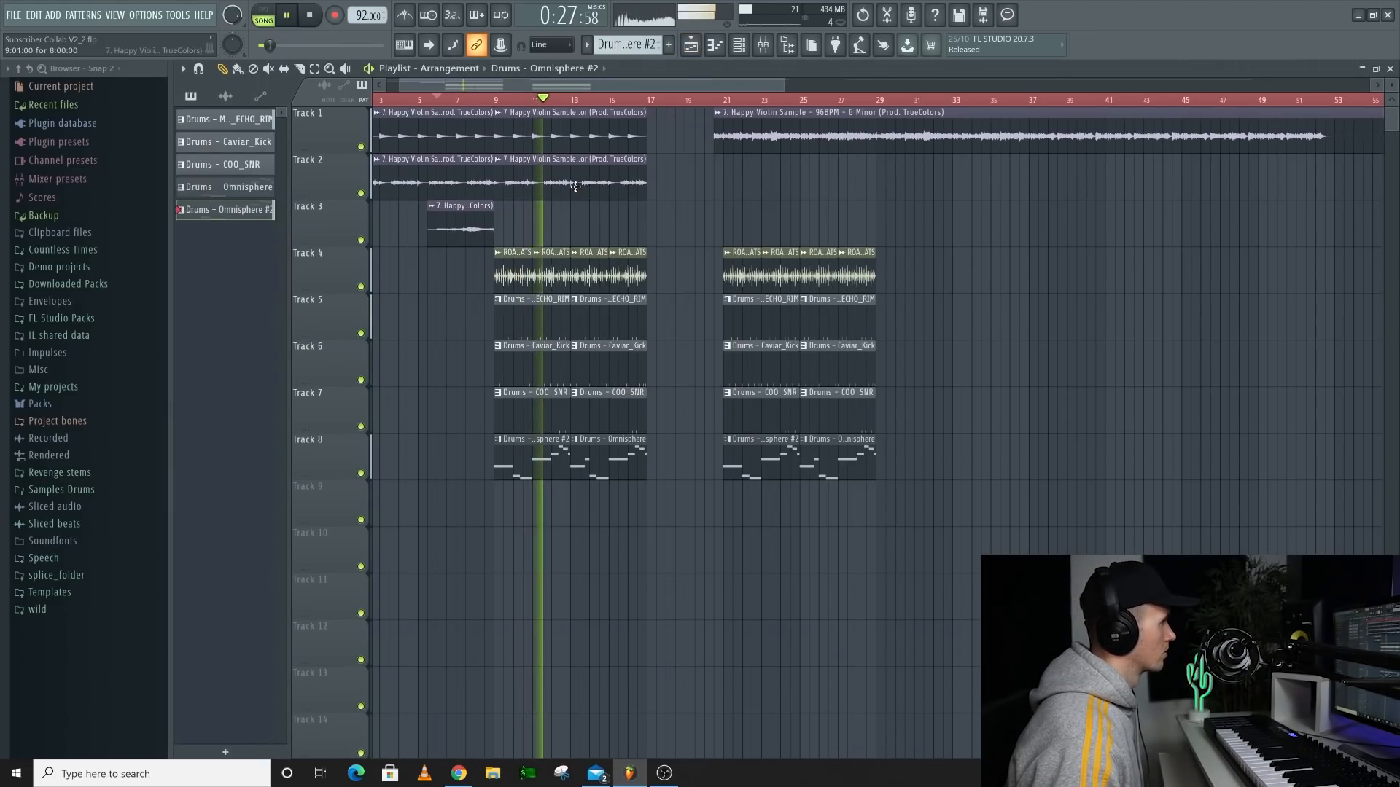
Delete the violin slice at bar 21 on Track 2 and place an eight-bar violin clip after bar 17 instead
key(space)
scroll(517, 183, up, 3)
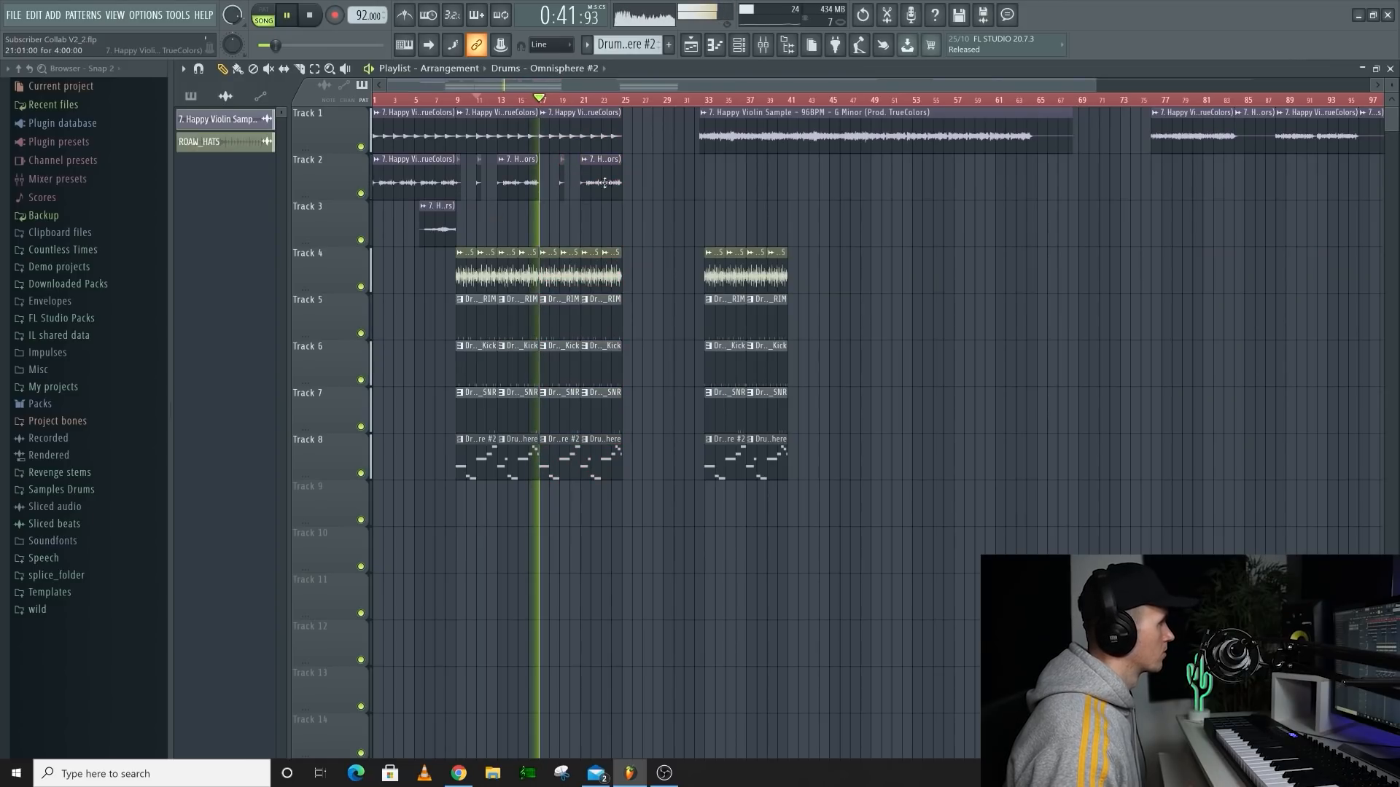
right_click(604, 182)
drag(426, 174, 601, 192)
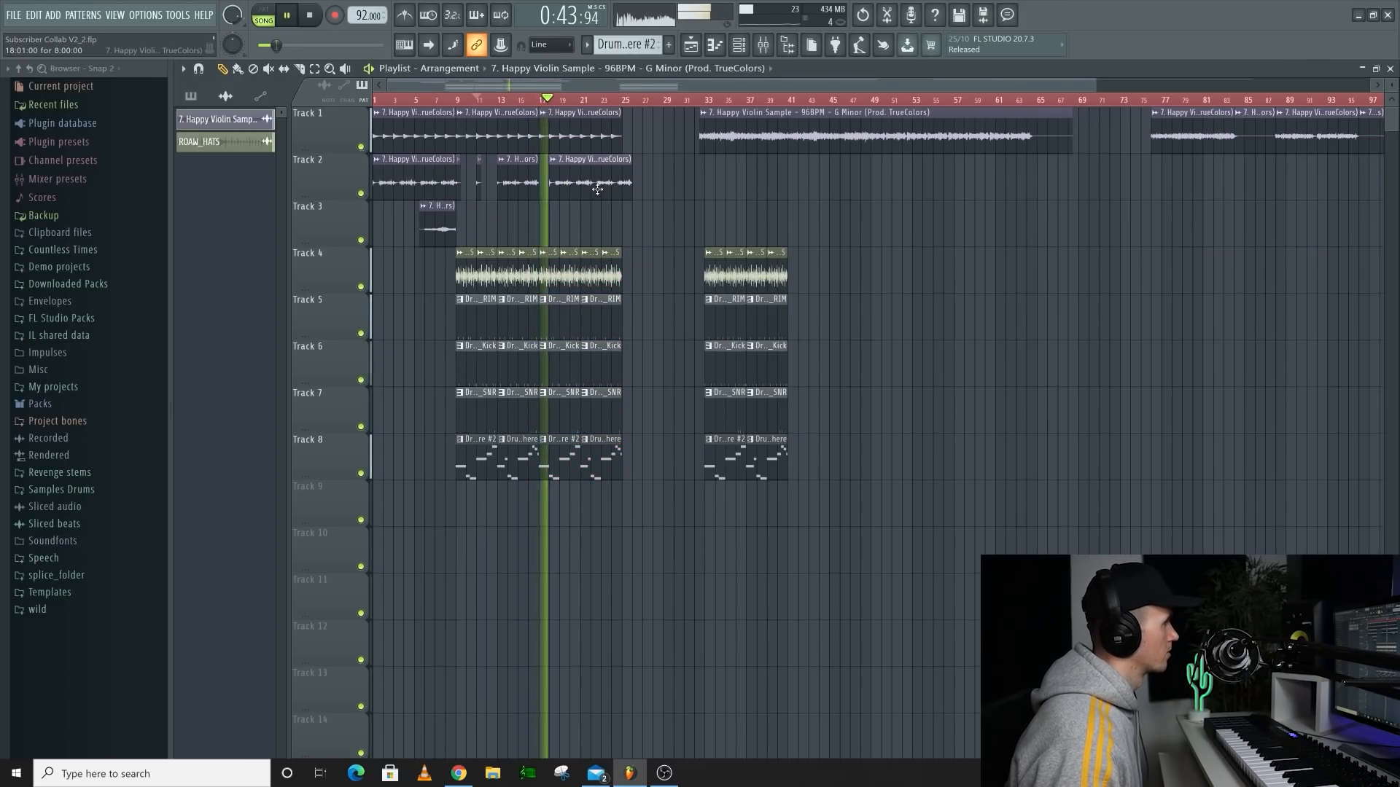
scroll(684, 204, down, 3)
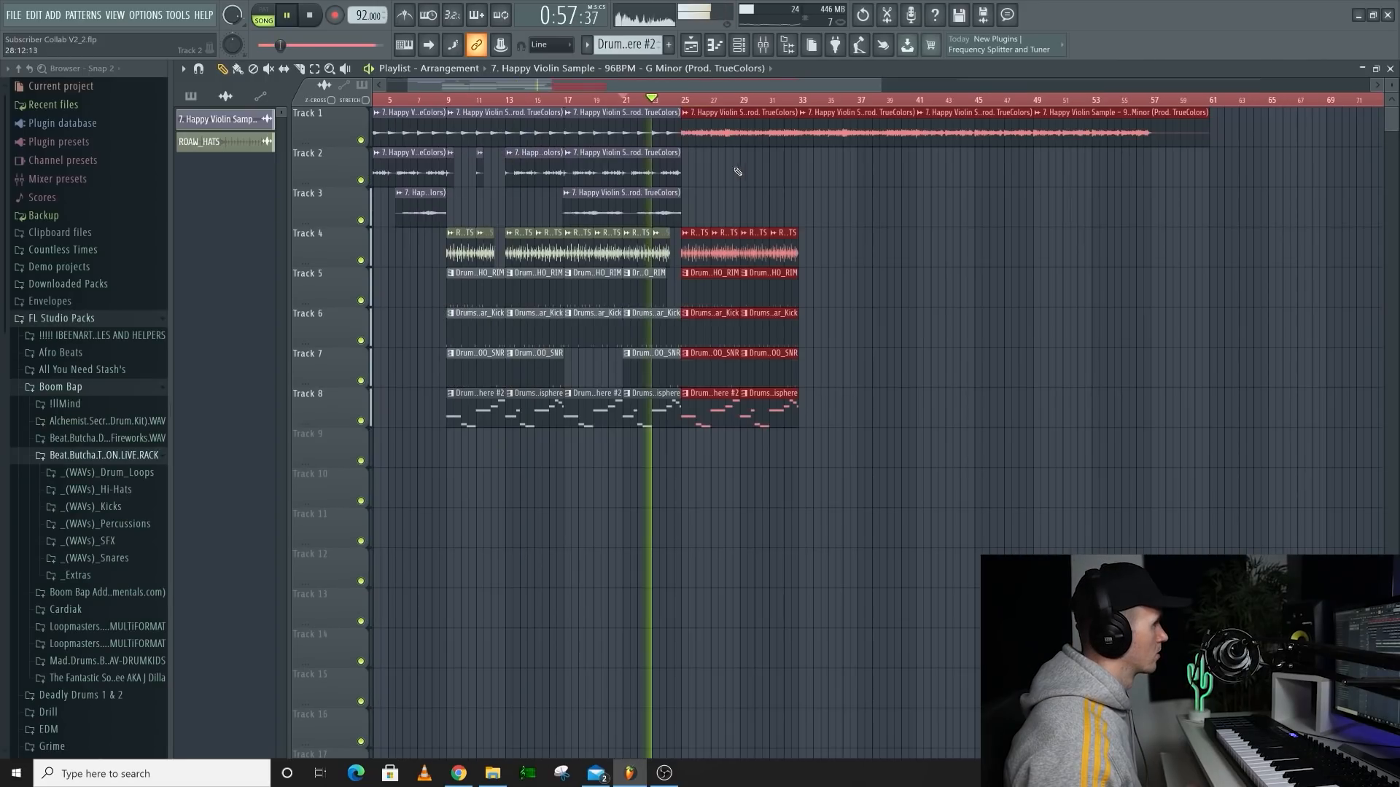
Slice the Bounce_Fill drum fill leading into bar 9 on Track 9 and play it back
scroll(715, 194, up, 3)
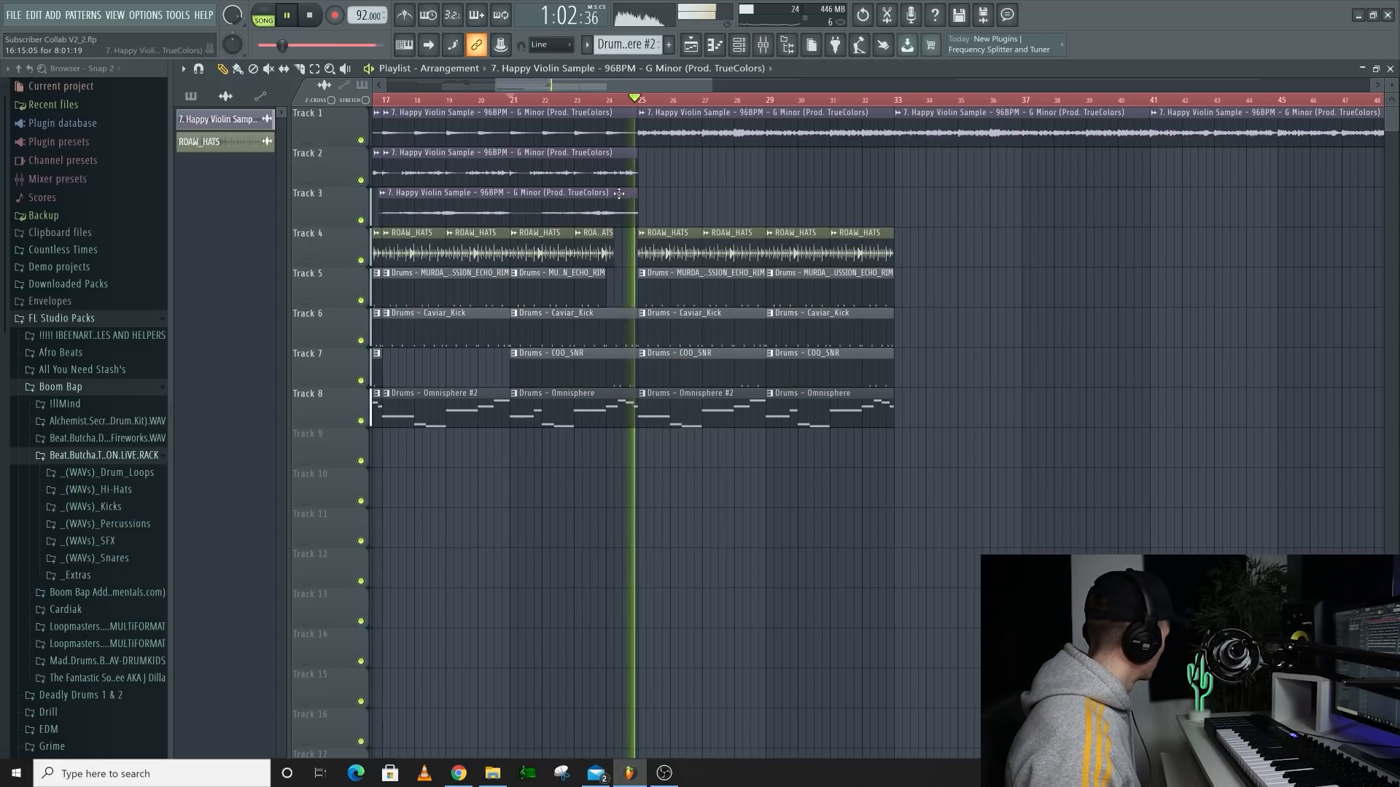
scroll(621, 196, down, 1)
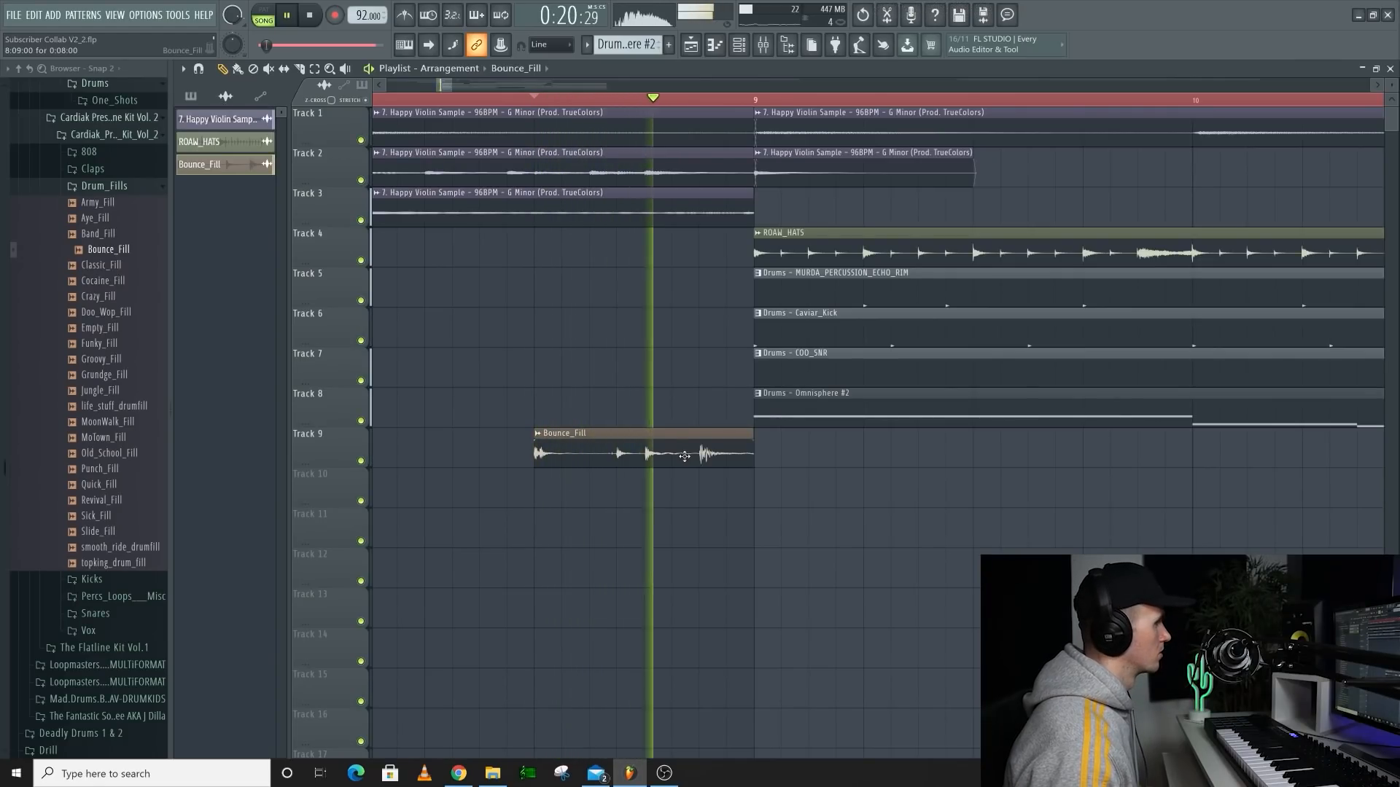
key(space)
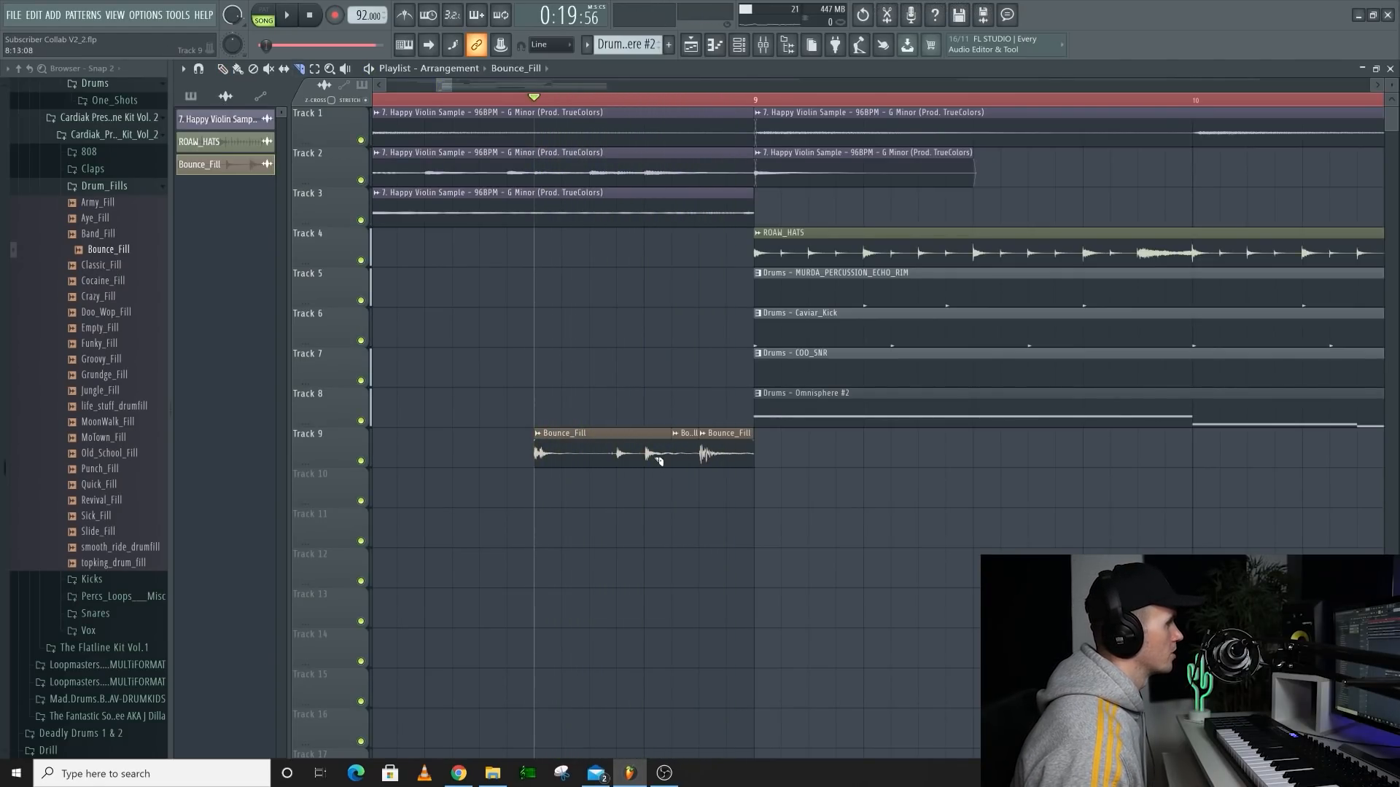
key(space)
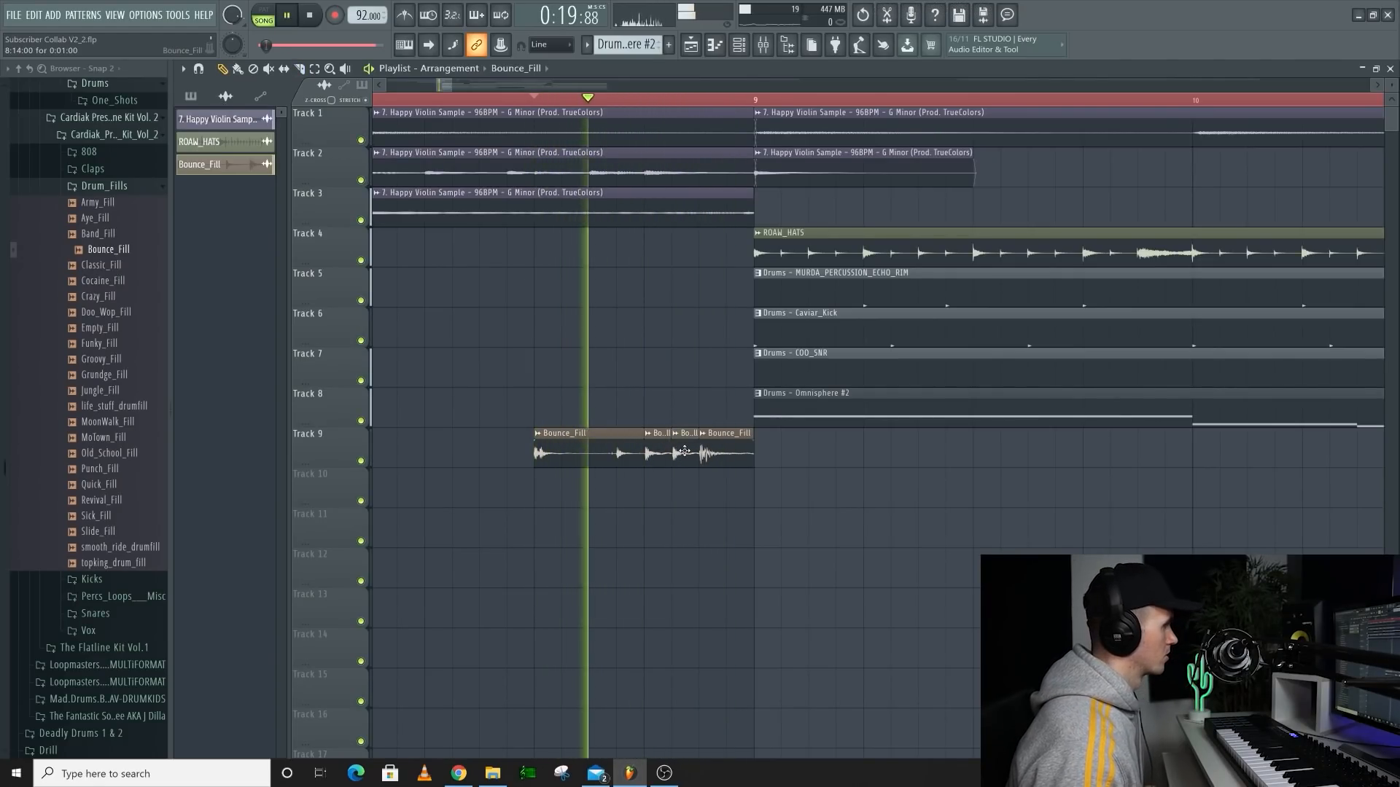
Add the Cymbal 2 (2) sample to Track 10 at bar 9 and play it with the beat
scroll(678, 454, down, 4)
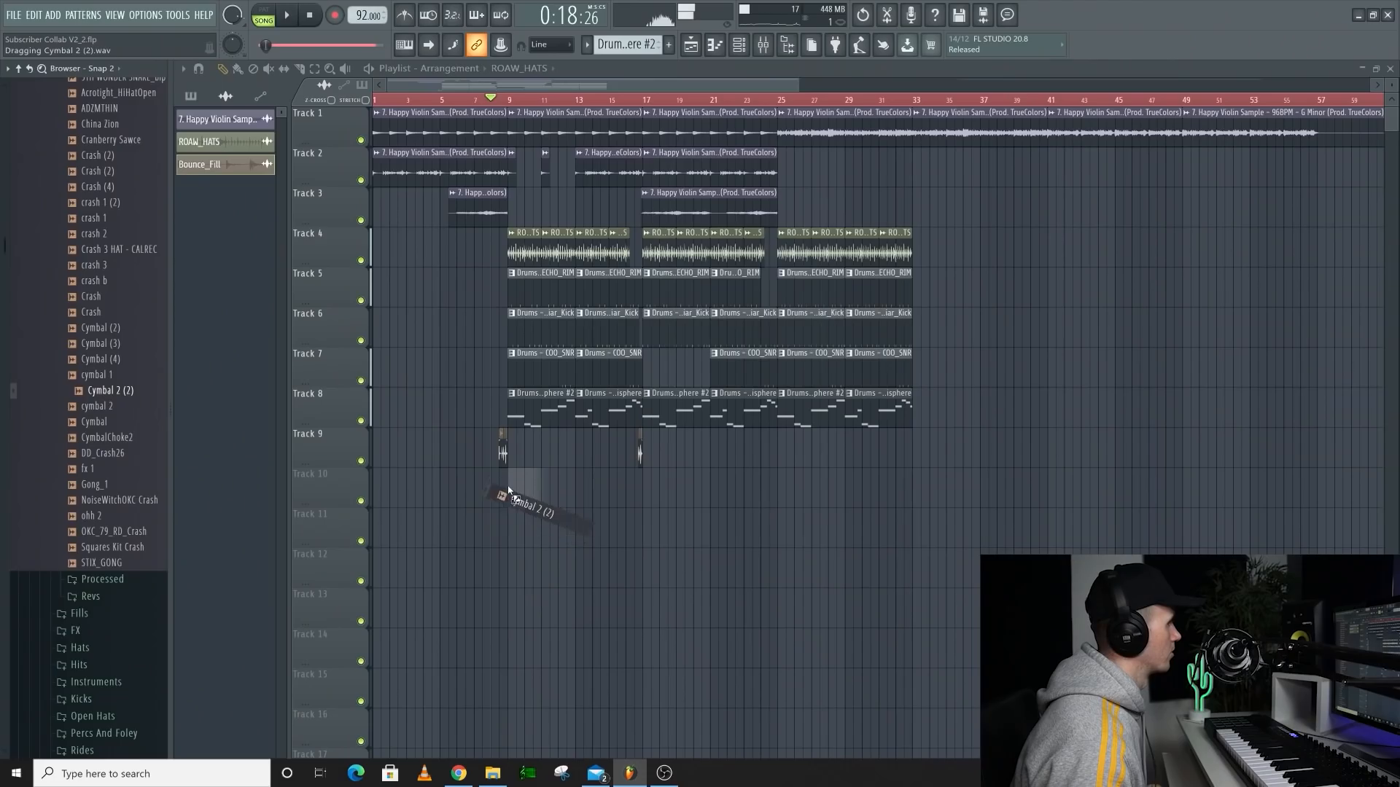
drag(503, 469, 510, 487)
key(space)
Set the channel volume of the Cymbal 2 (2) sample to 30%
scroll(530, 491, up, 3)
double_click(530, 491)
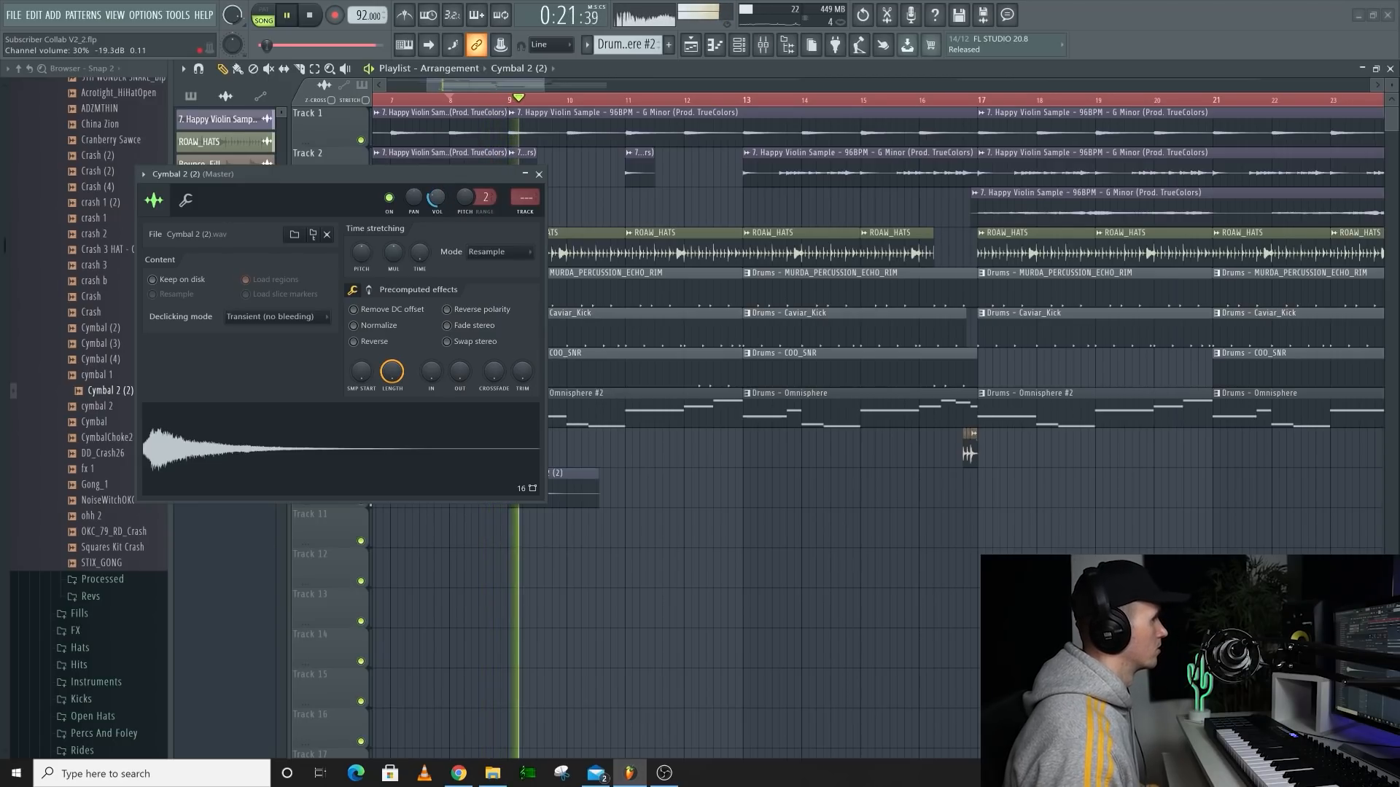
click(539, 174)
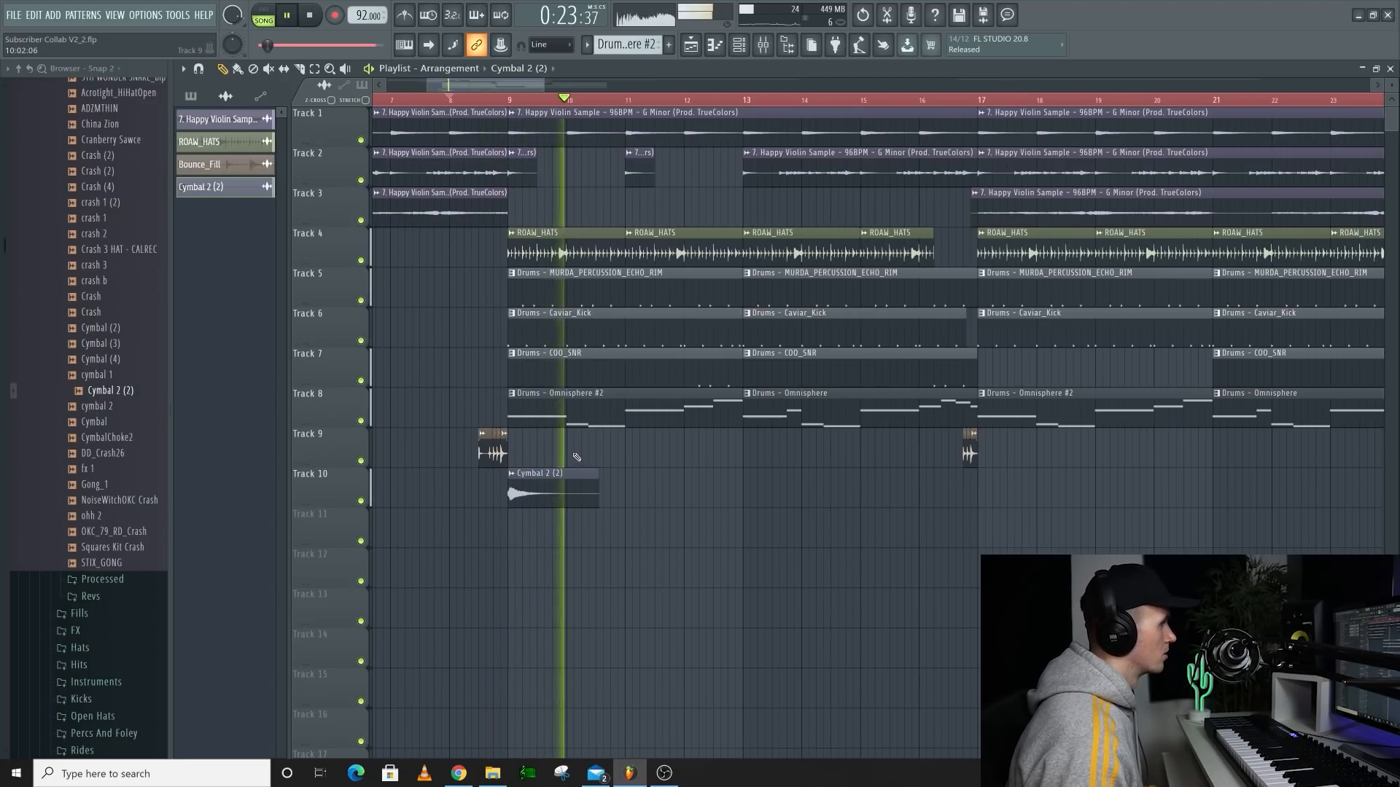
Move the violin clips at bar 65 on Track 1 back to bar 57 to close the gap
scroll(563, 493, down, 3)
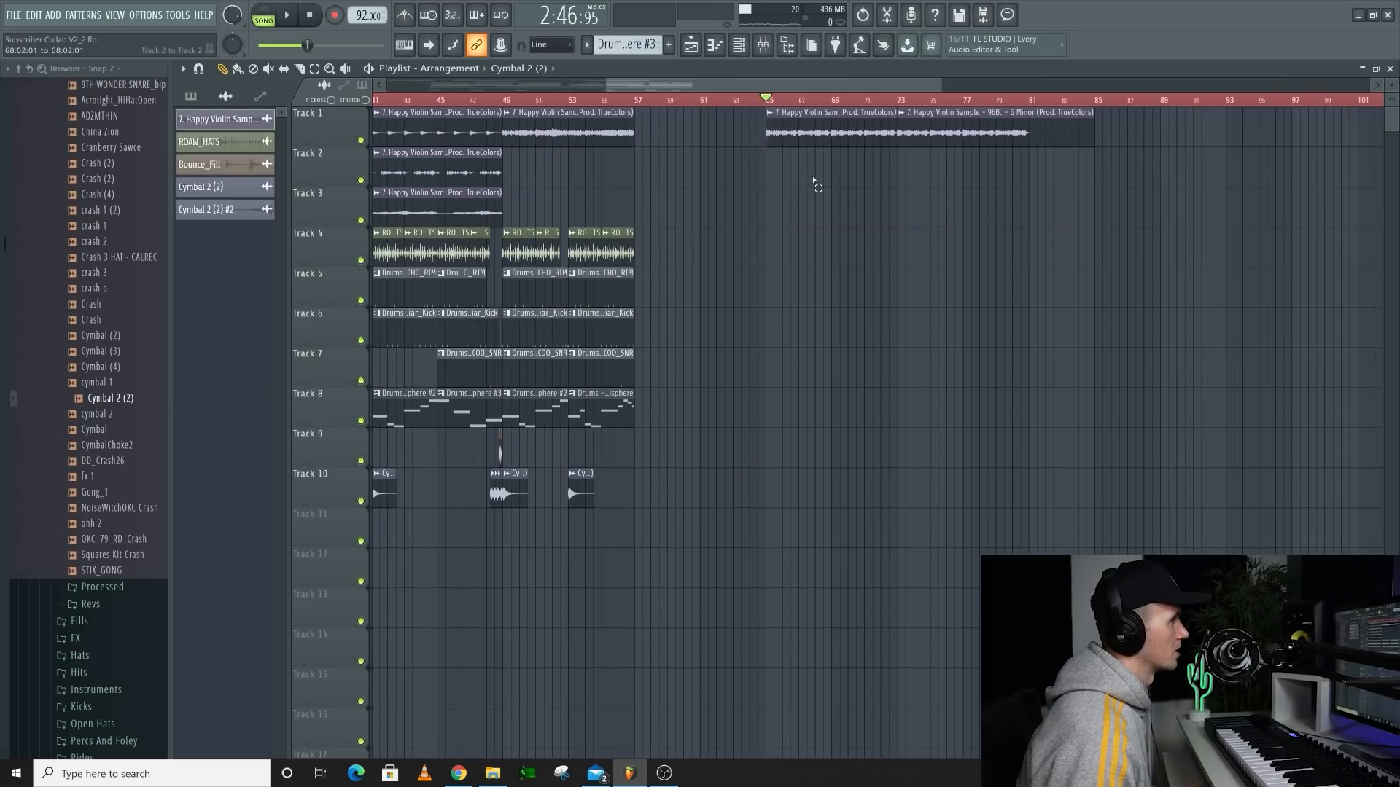
drag(812, 178, 858, 133)
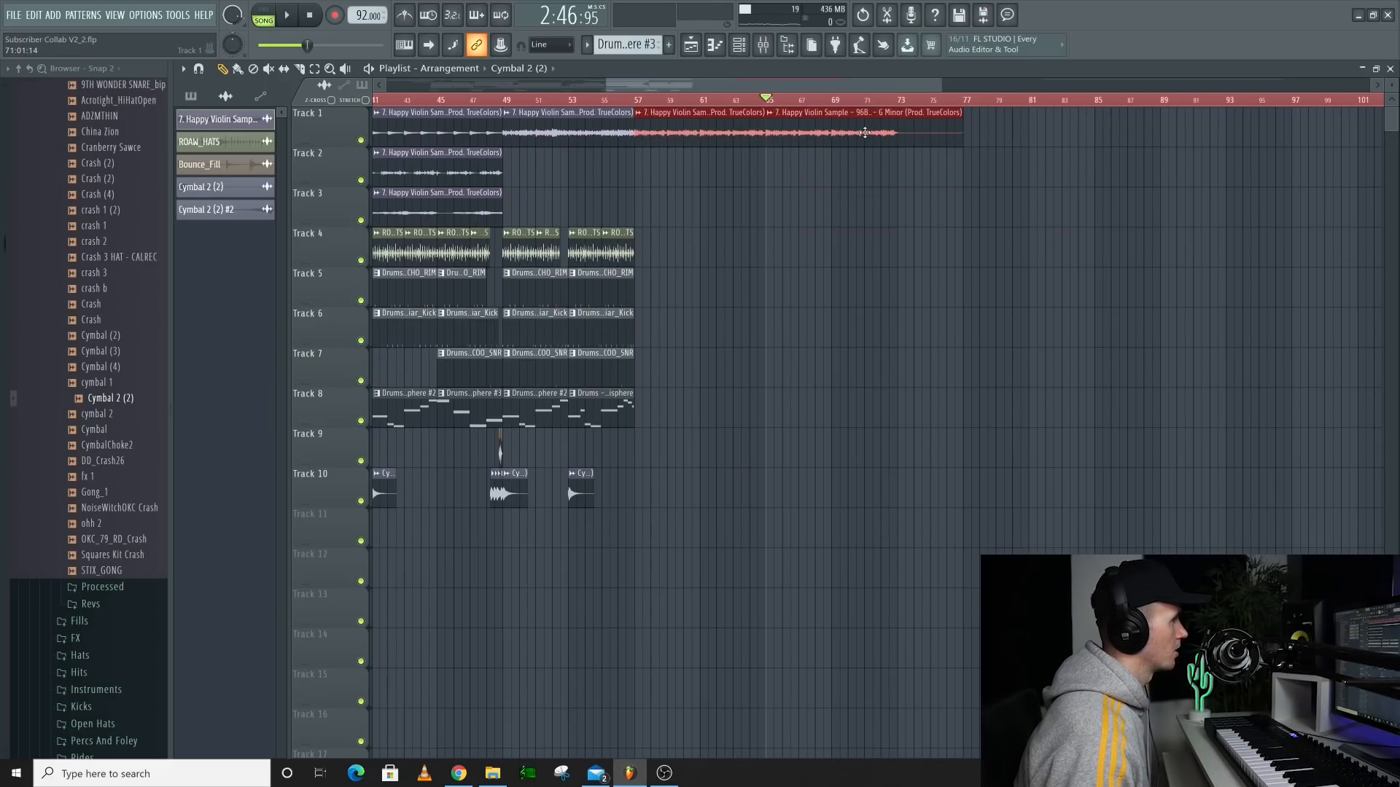
Duplicate the hat, drum, Omnisphere and cymbal clips of bars 49 to 57 so they repeat from bar 57
drag(656, 305, 515, 511)
key(ctrl+b)
drag(688, 248, 654, 247)
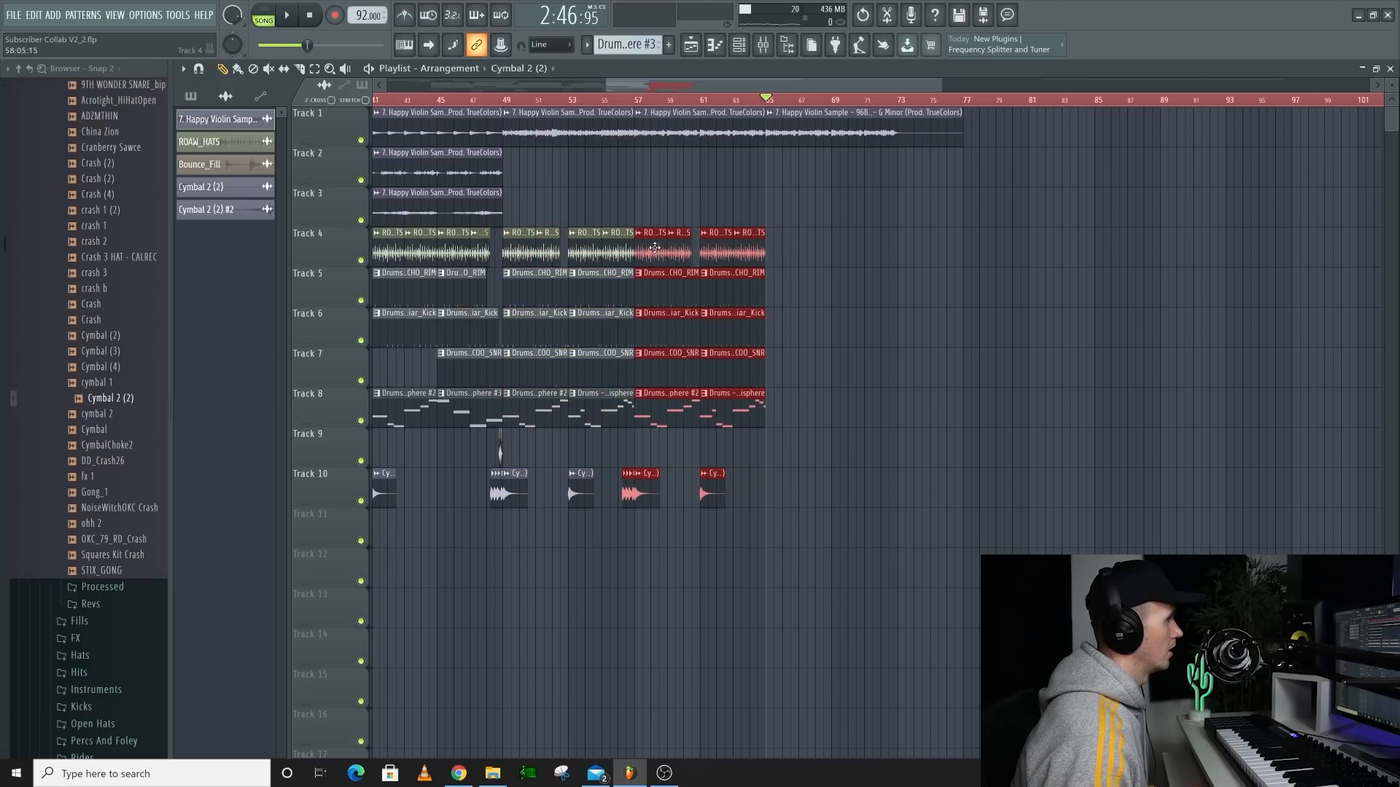
Play the arrangement from about bar 56 to check the transition into the duplicated section
click(616, 99)
key(space)
ctrl+click(816, 218)
scroll(819, 221, down, 2)
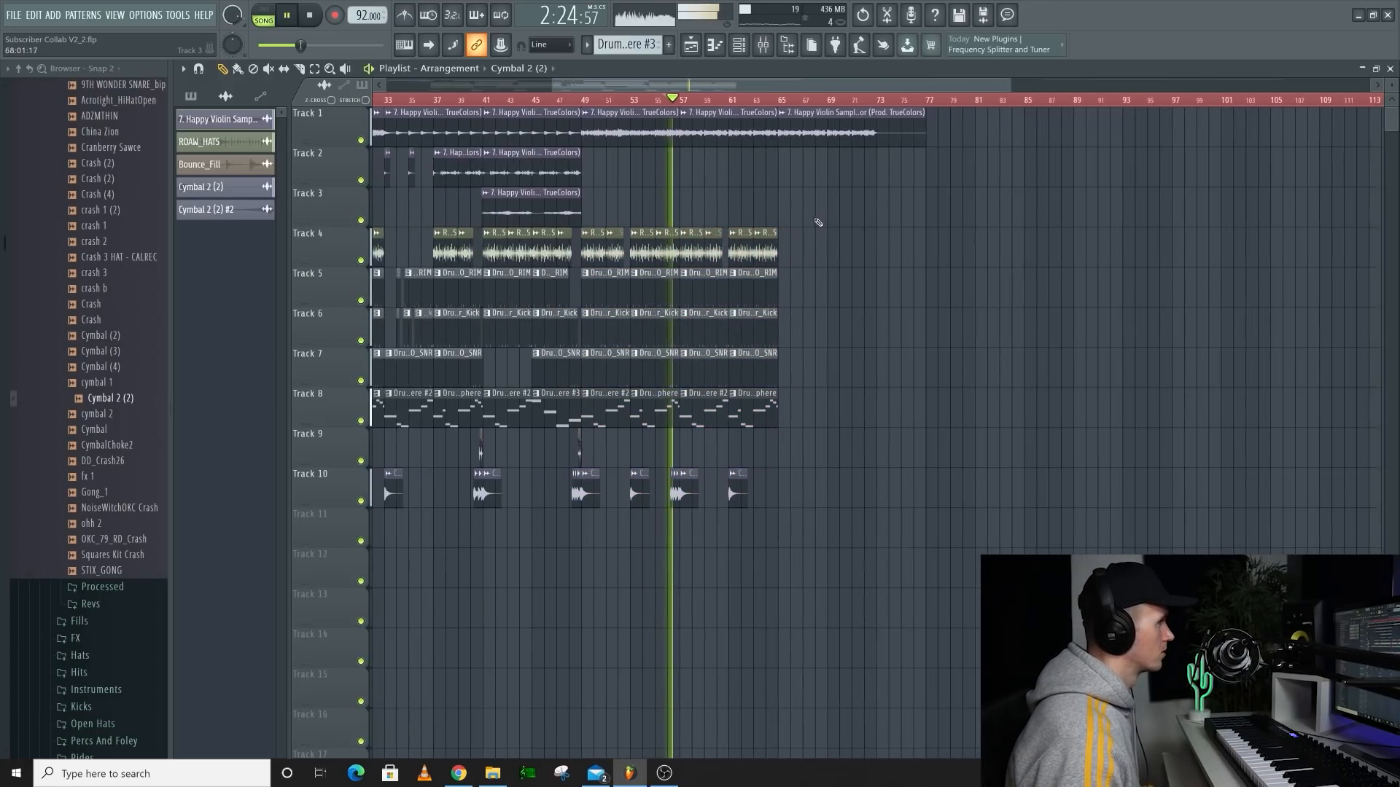
Duplicate the hat, drum, Omnisphere and cymbal clips of bars 57 to 65 so they repeat from bar 65
drag(808, 239, 693, 501)
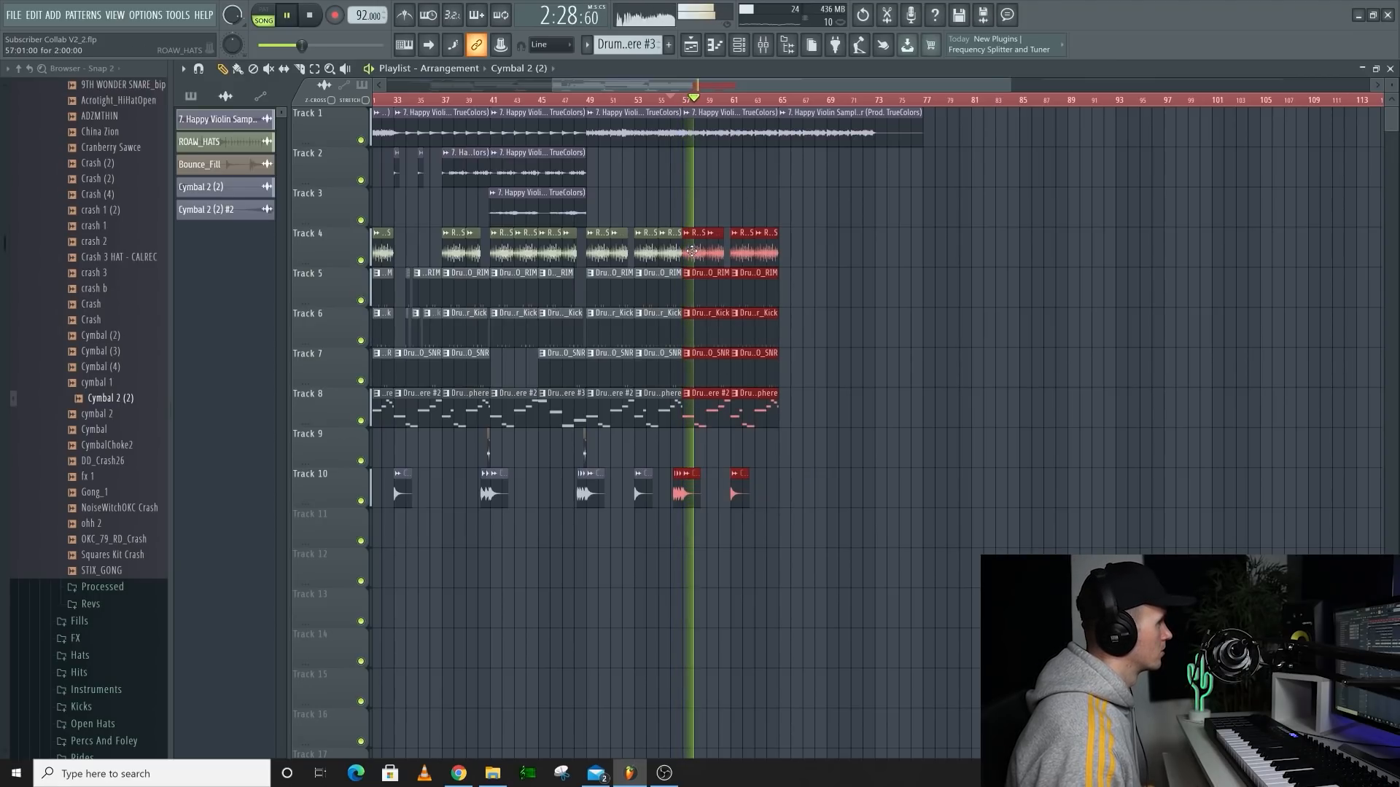
key(ctrl+b)
ctrl+click(955, 302)
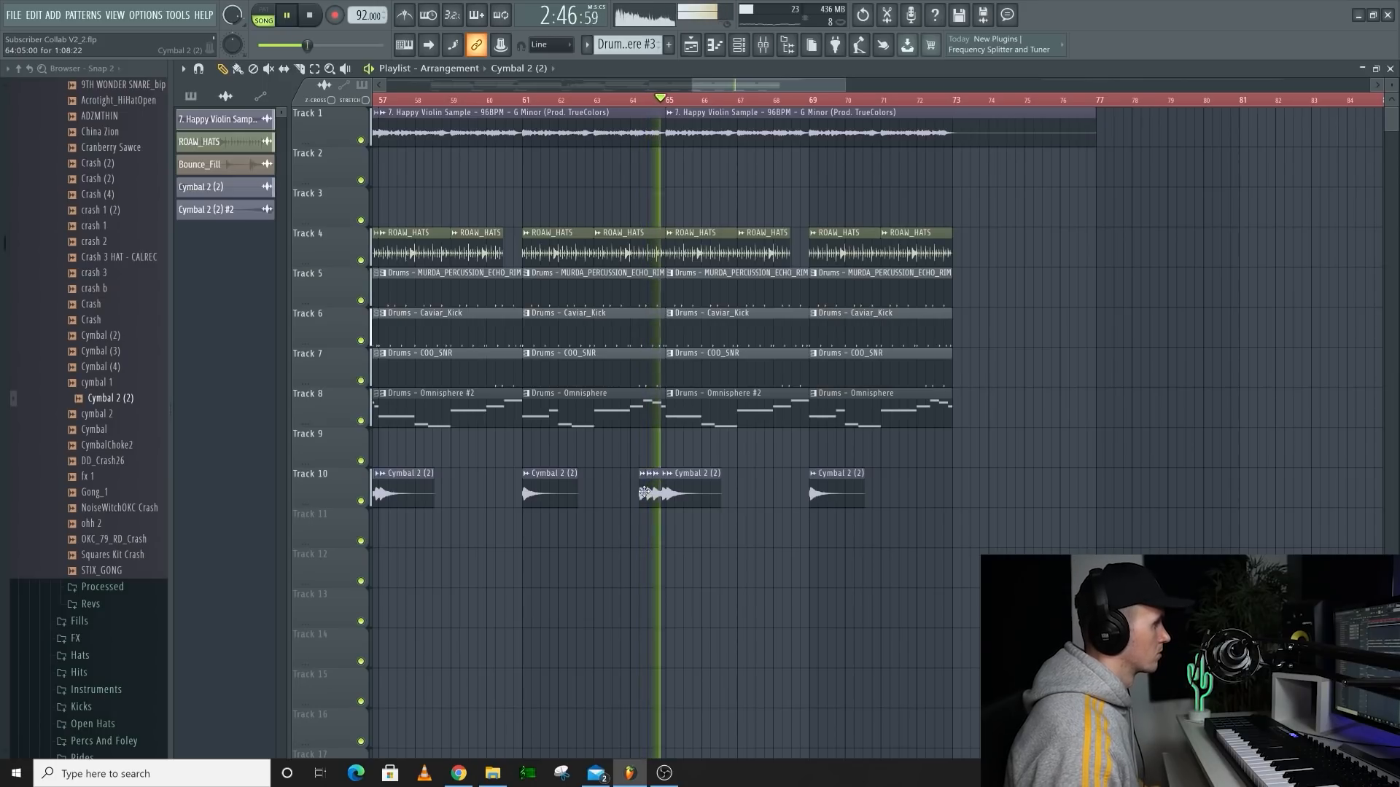
Play through the duplicated section and review the whole arrangement in the playlist
scroll(751, 393, down, 6)
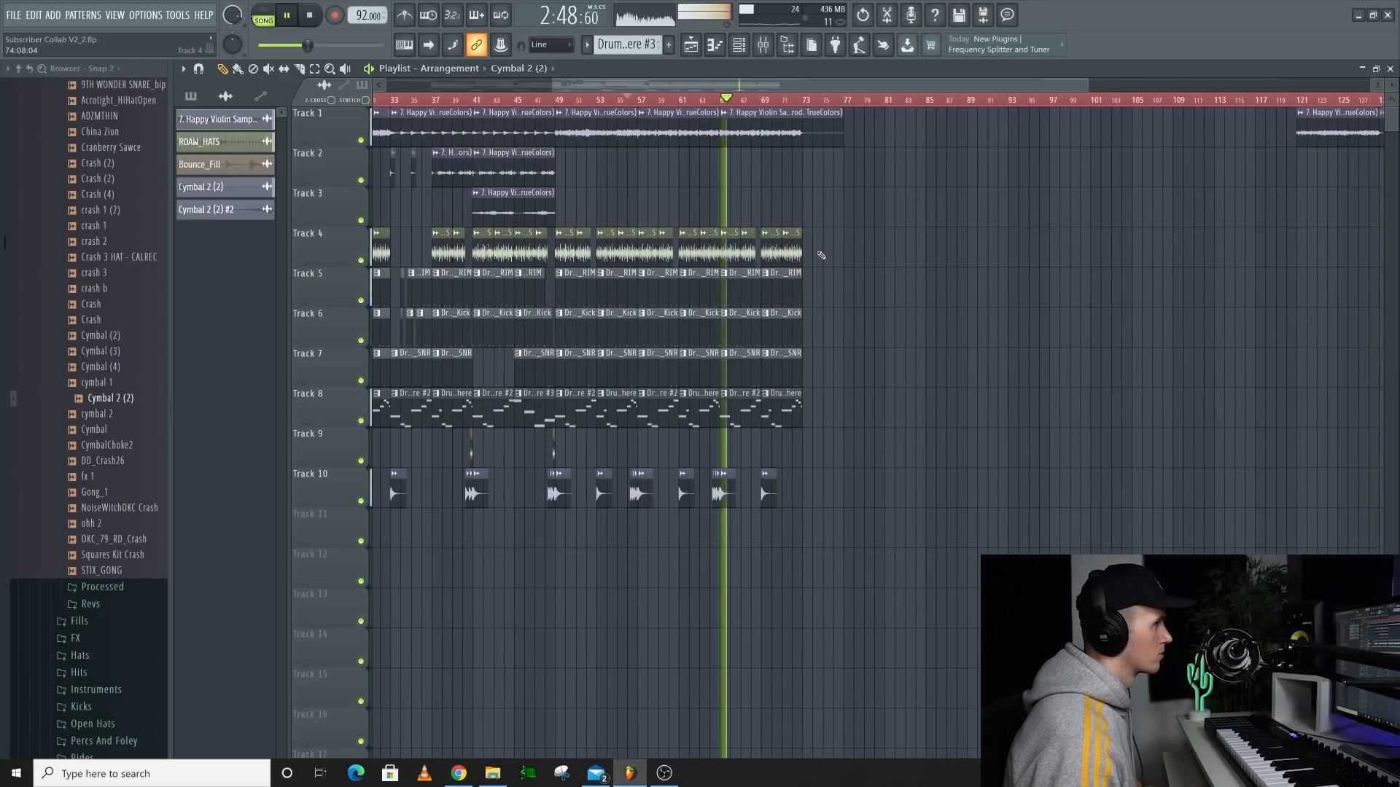
scroll(821, 255, down, 4)
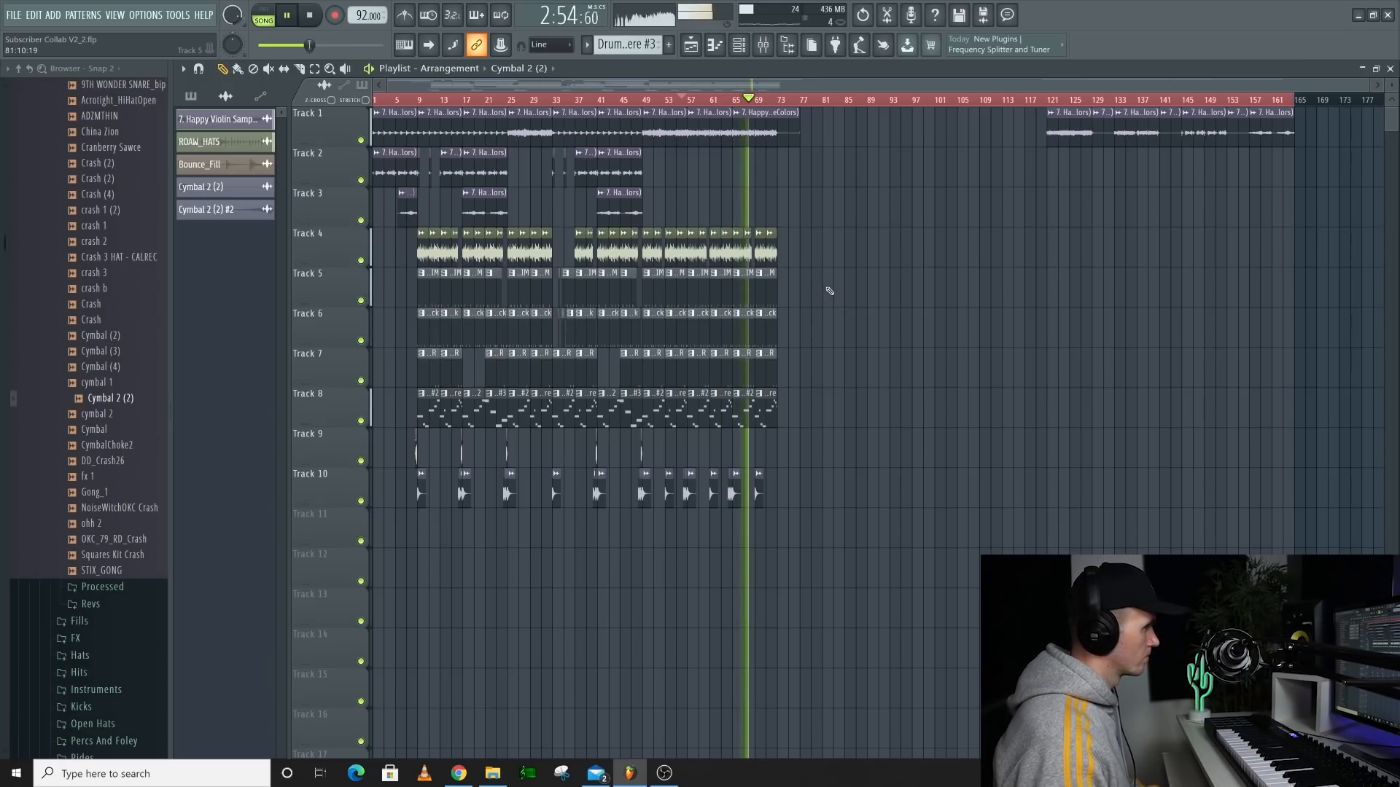
scroll(828, 292, up, 8)
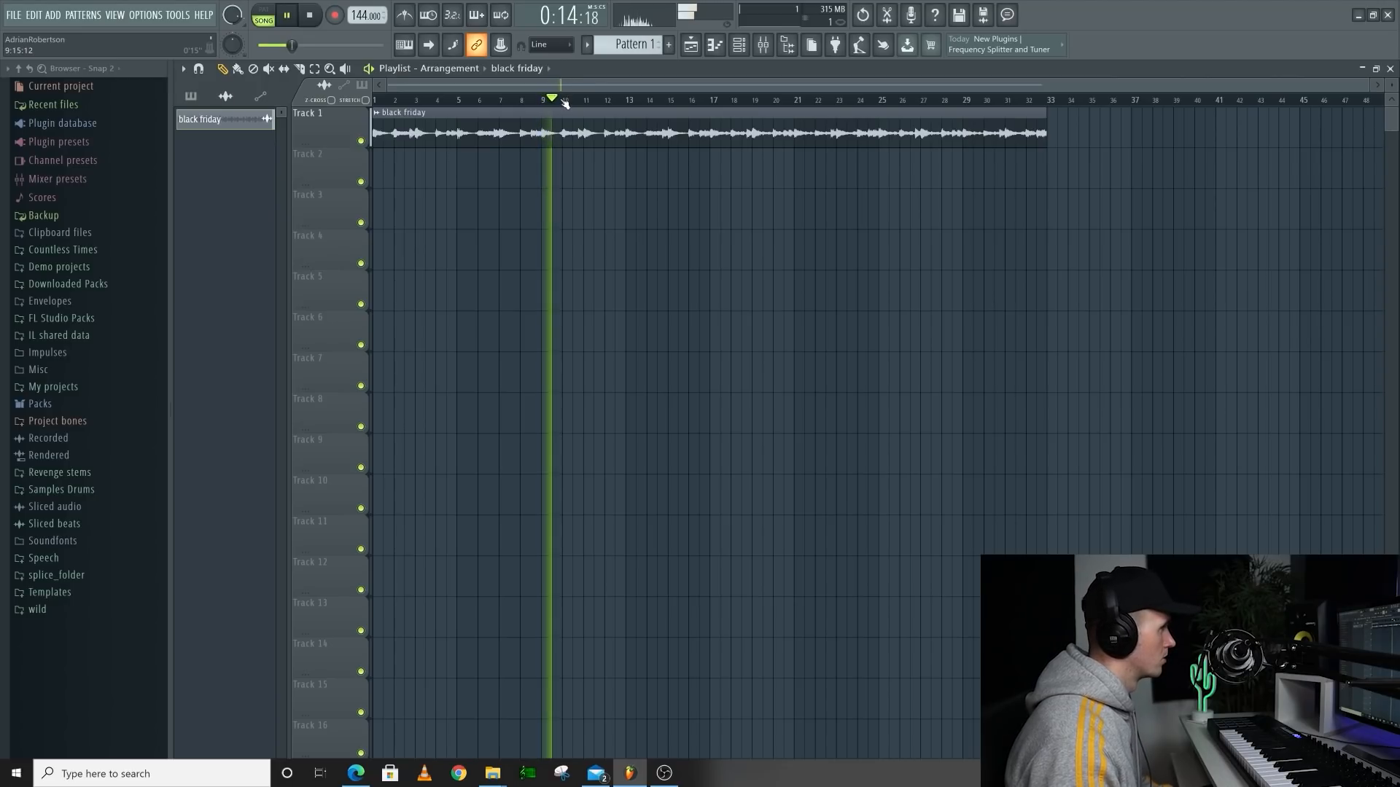
Play the black friday sample from about bar 17 and audition the Portal presets Picked Animator and Pitch Jumper on its mixer track
click(713, 99)
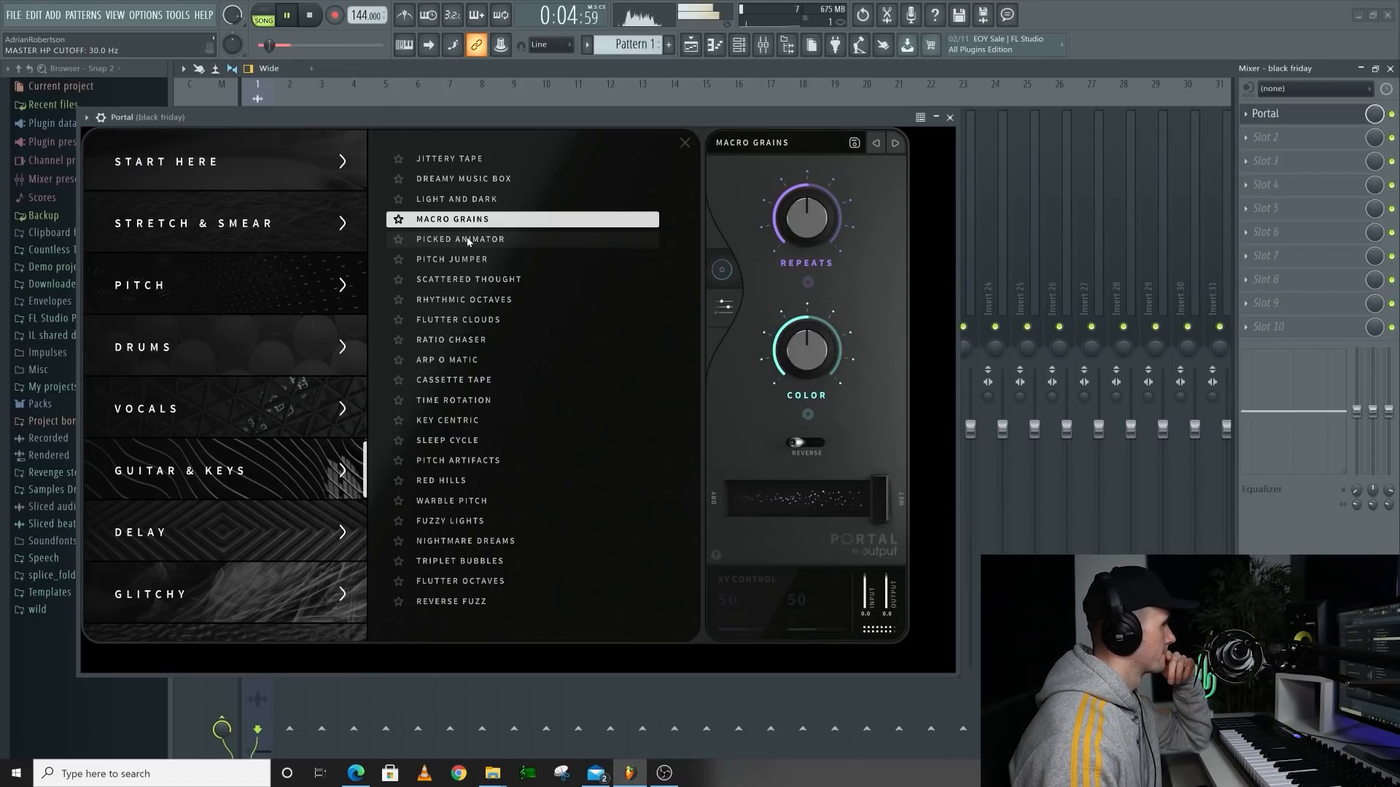
click(469, 240)
click(475, 260)
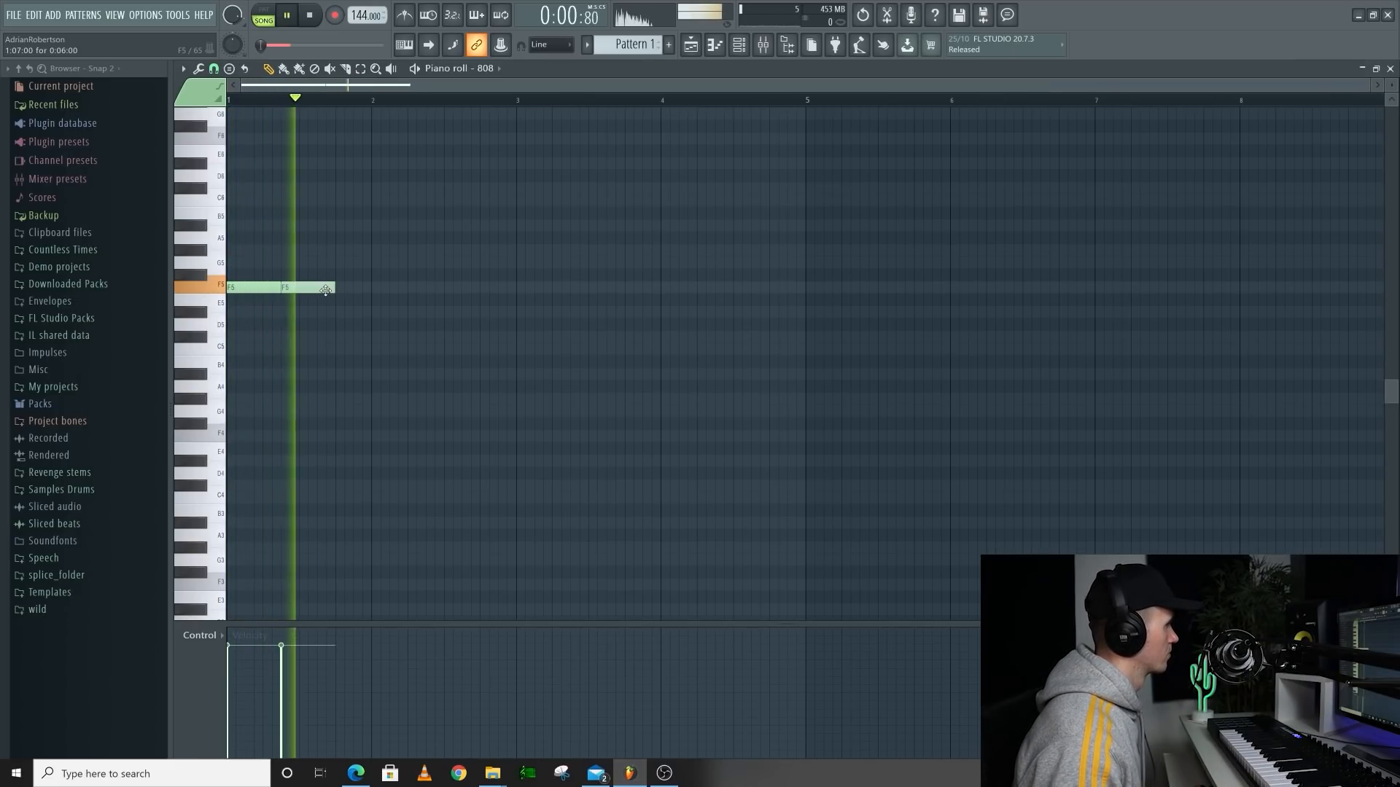
Complete the 808's F5 notes with a third long note in bar 1 and a run of five short ones ending bar 2
drag(378, 295, 373, 294)
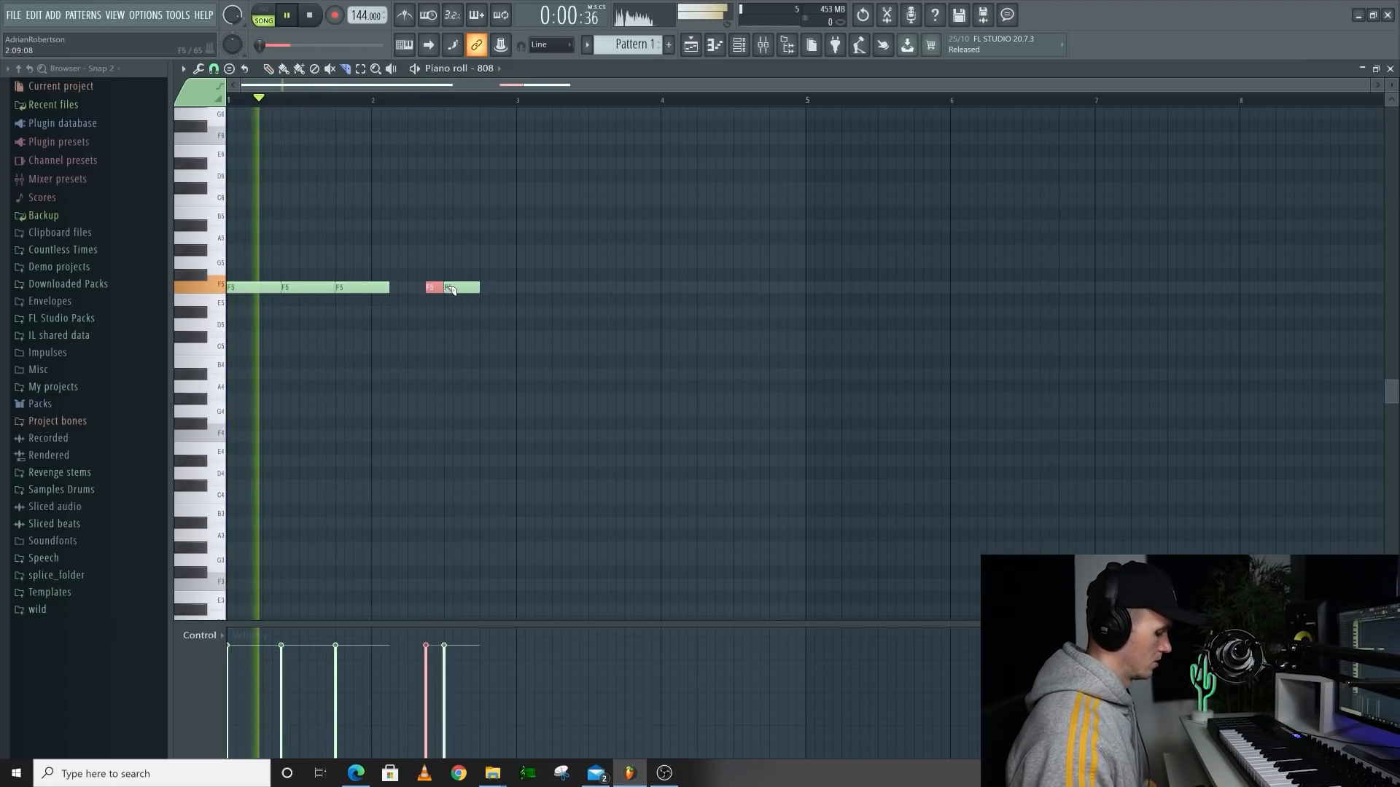
click(470, 290)
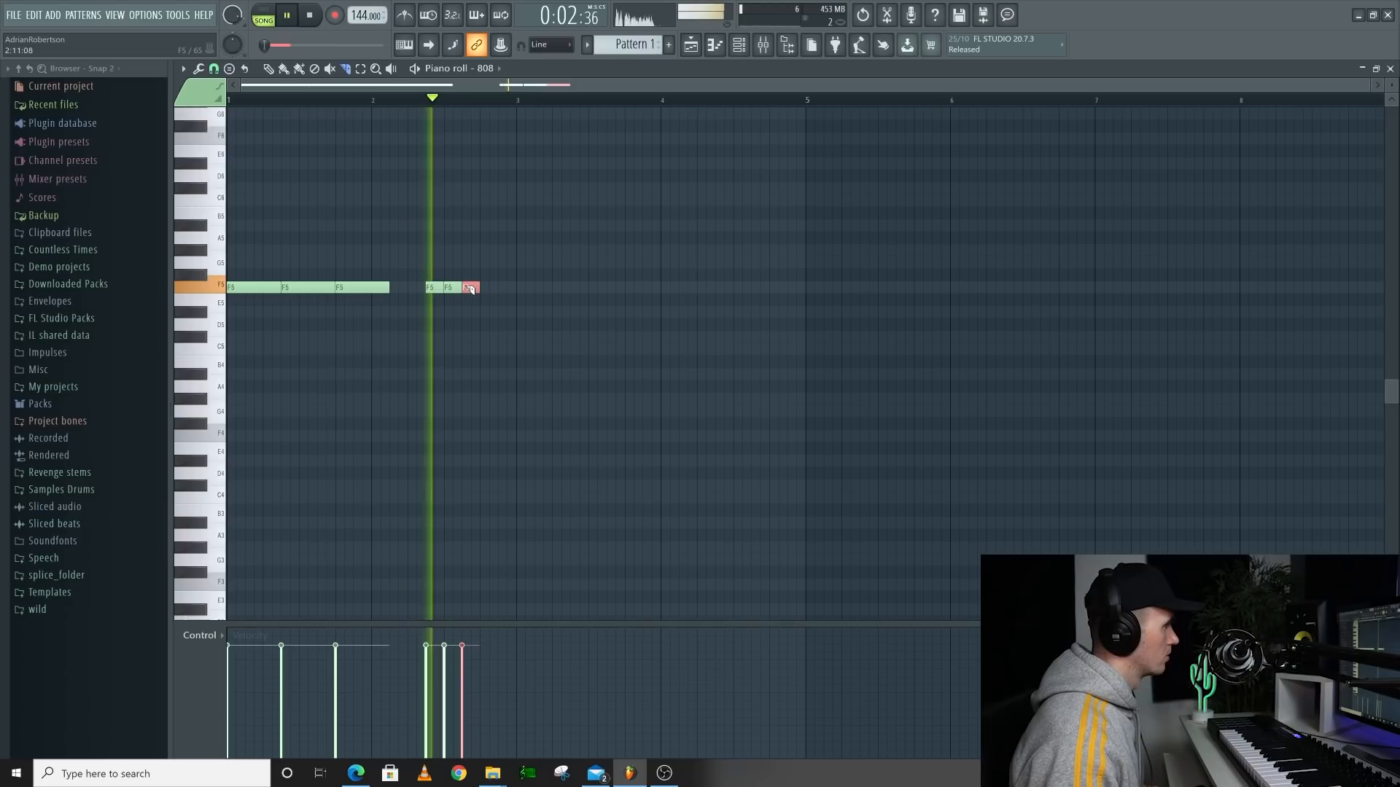
click(484, 289)
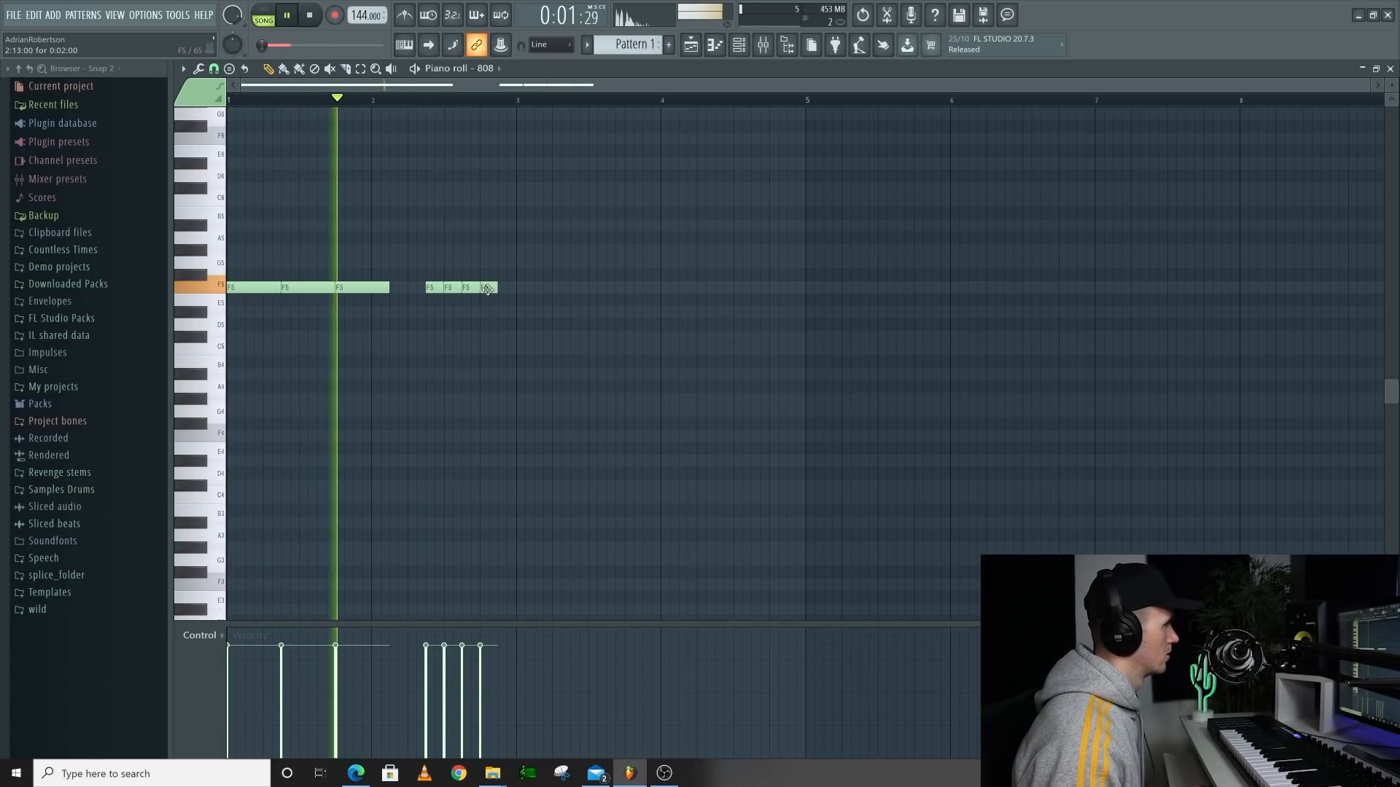
drag(516, 290, 507, 293)
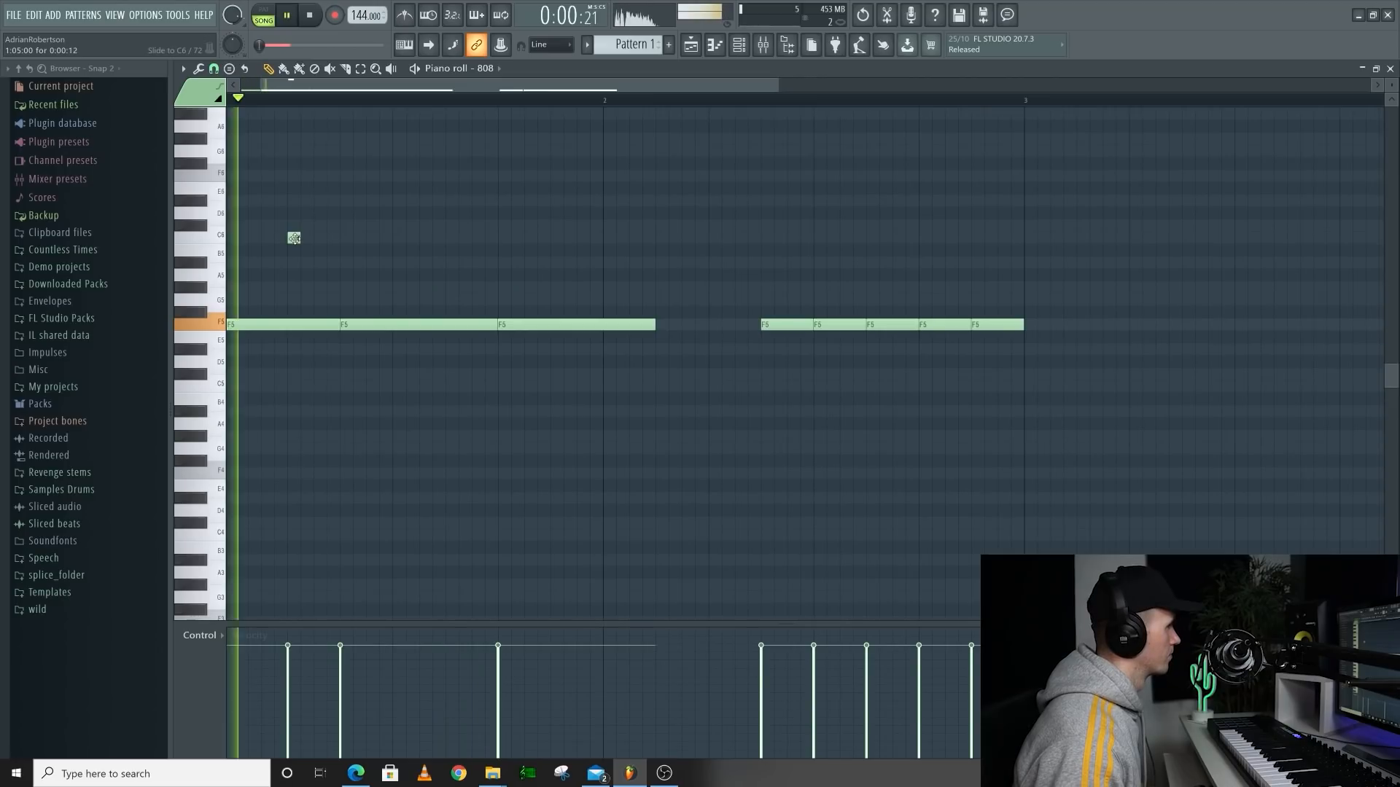
Add short 808 slide notes above the F5 line, at C6 in bar 1 and ending on G6 over the last note of bar 2
click(426, 234)
mouse_move(426, 232)
mouse_down()
mouse_move(439, 221)
mouse_move(400, 225)
mouse_up()
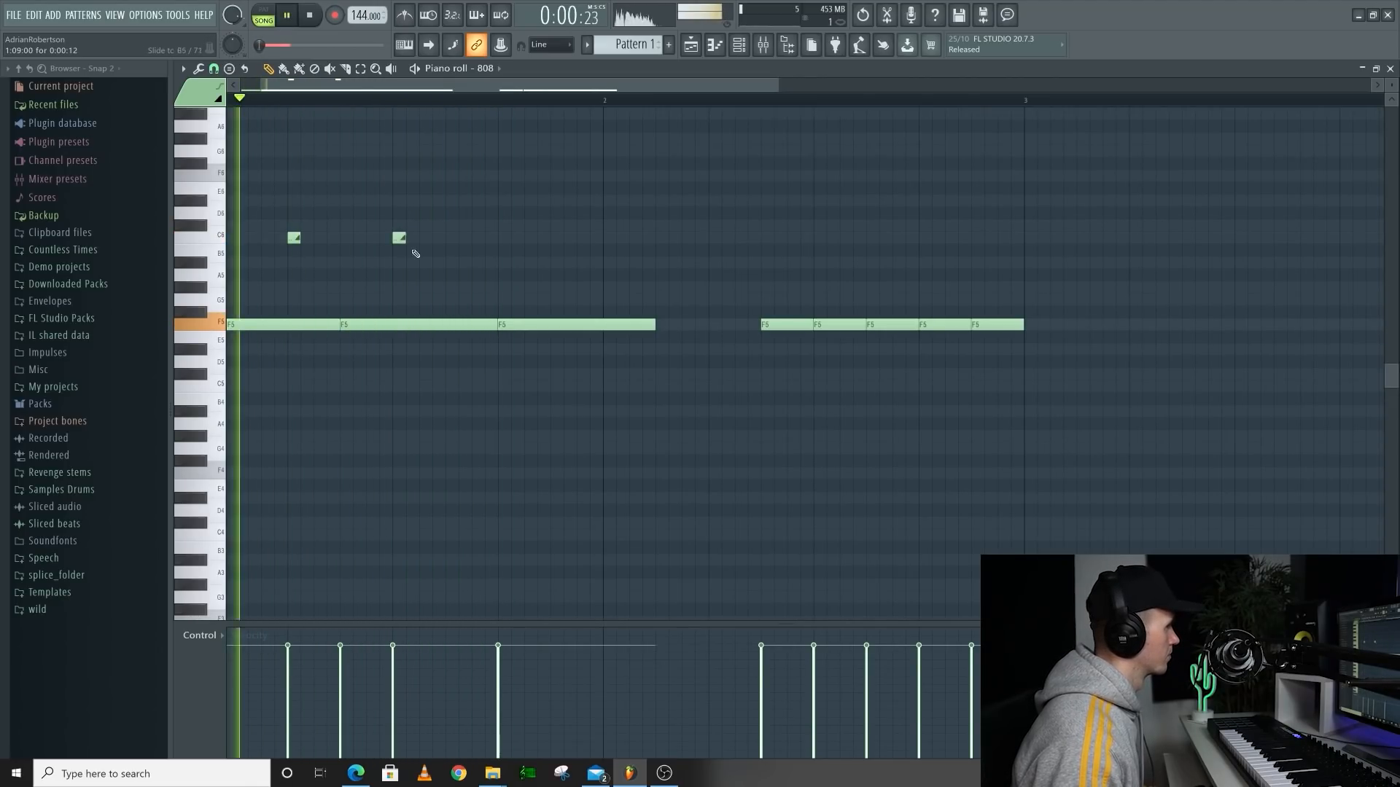
scroll(418, 321, down, 2)
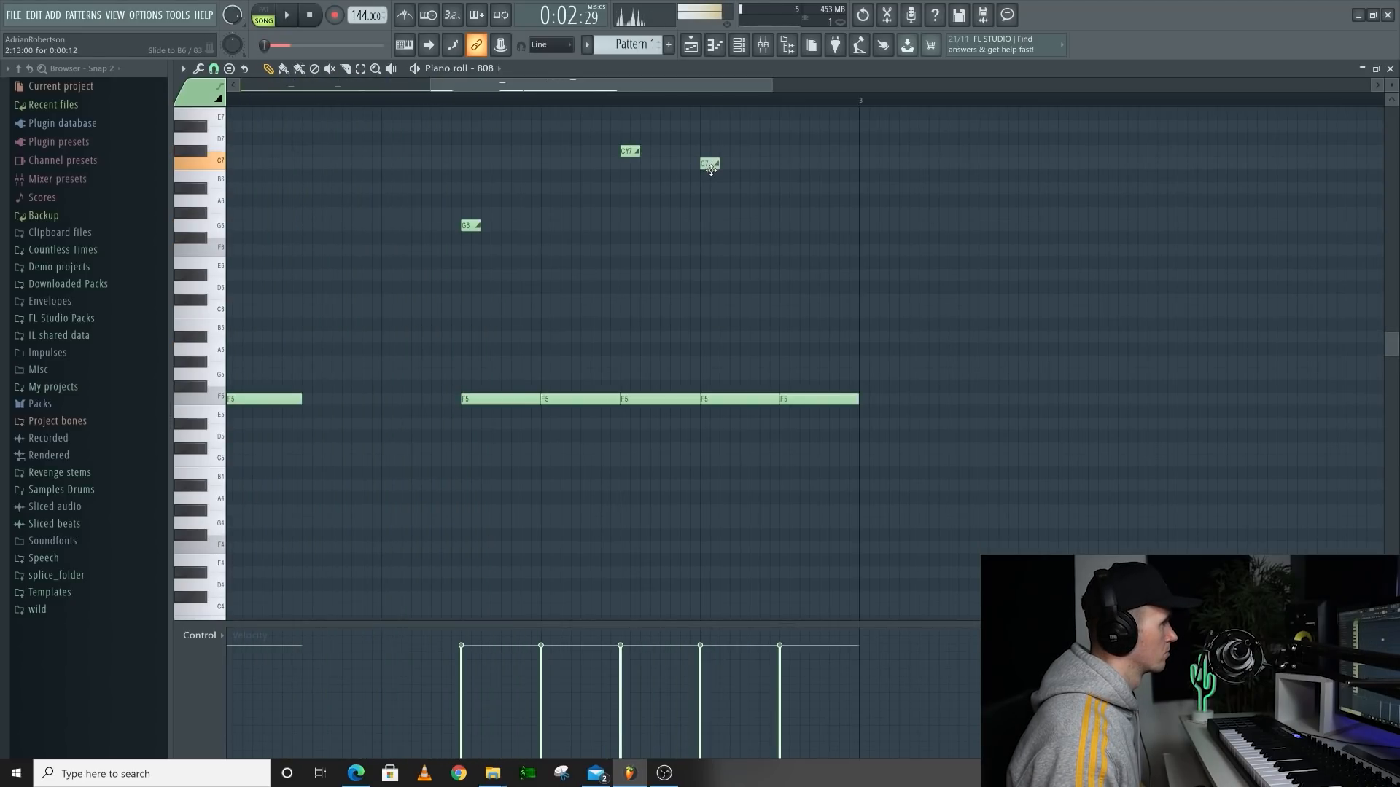
key(space)
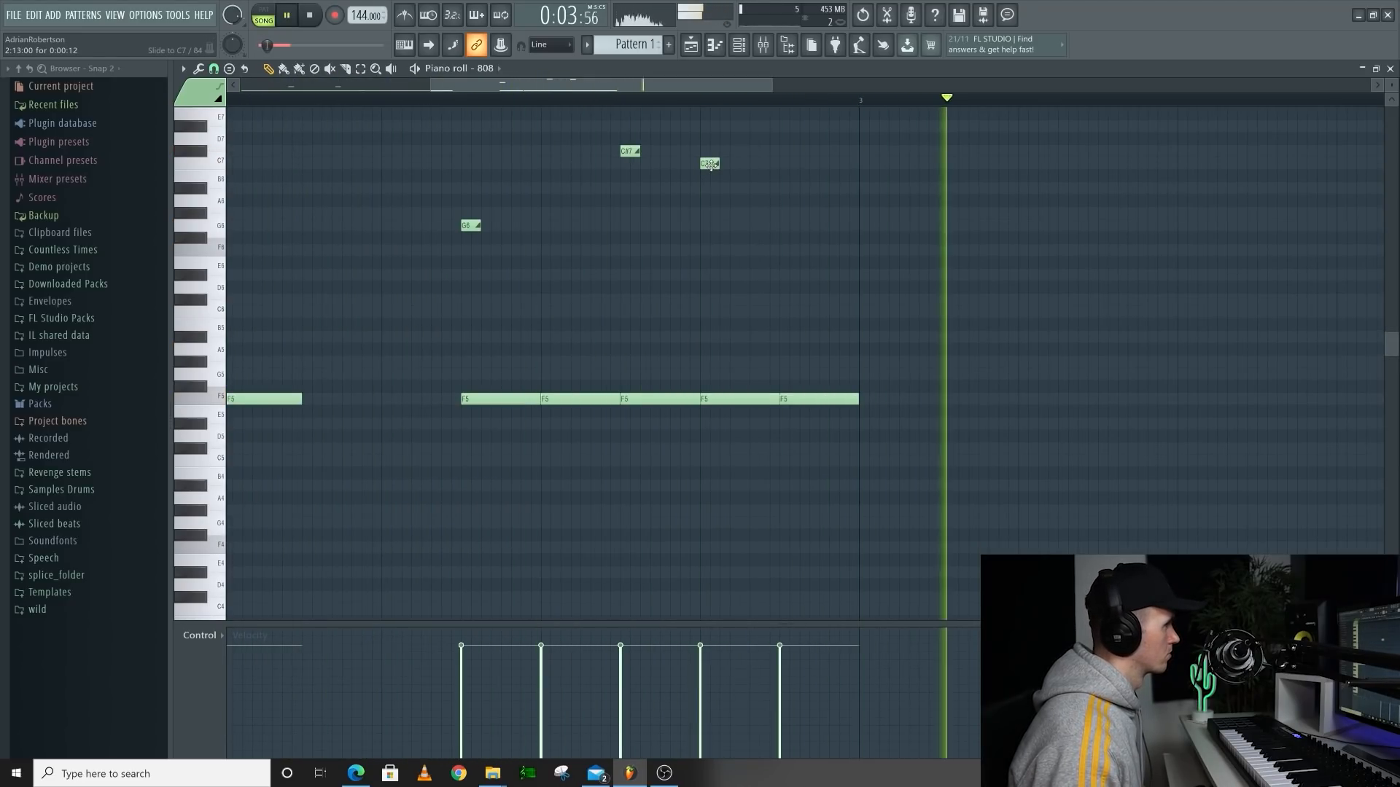
click(788, 226)
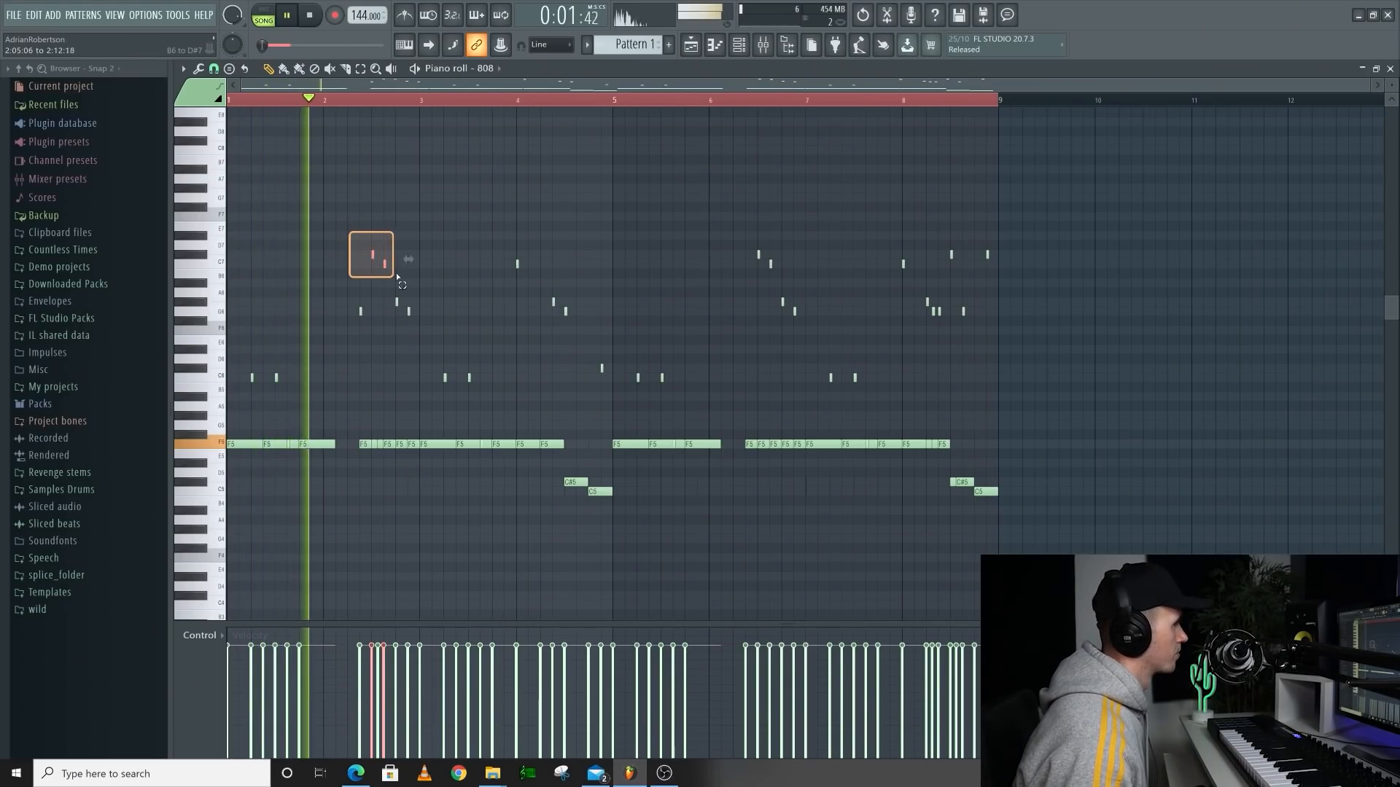
Select the groups of high 808 slide notes in bars 2, 4 and 6 and slightly lower their velocity
drag(397, 277, 413, 325)
drag(525, 270, 494, 248)
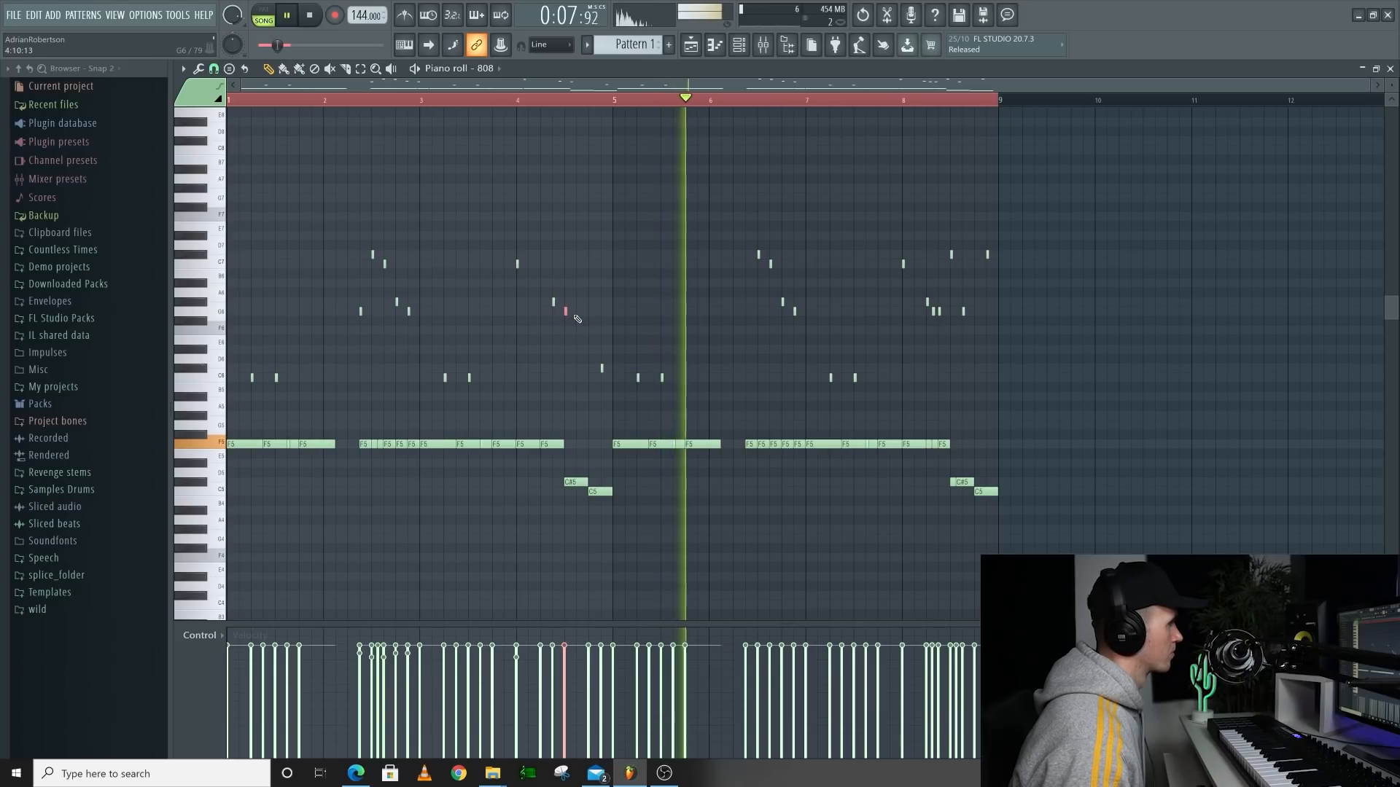
drag(546, 295, 580, 321)
drag(751, 230, 797, 312)
key(space)
Load Frequency Splitter in the first effect slot of mixer Insert 2 and open the routing options for Insert 4
key(F9)
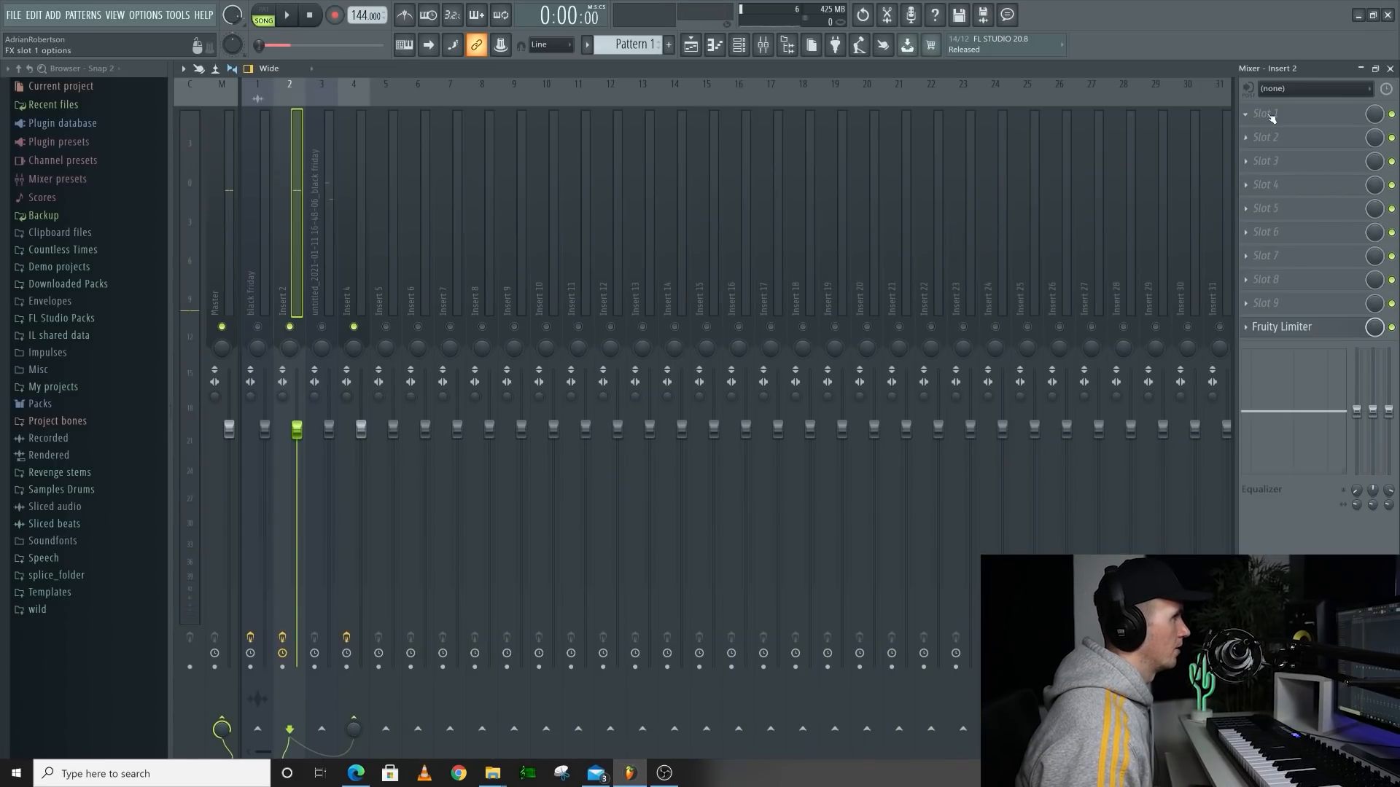
click(1268, 115)
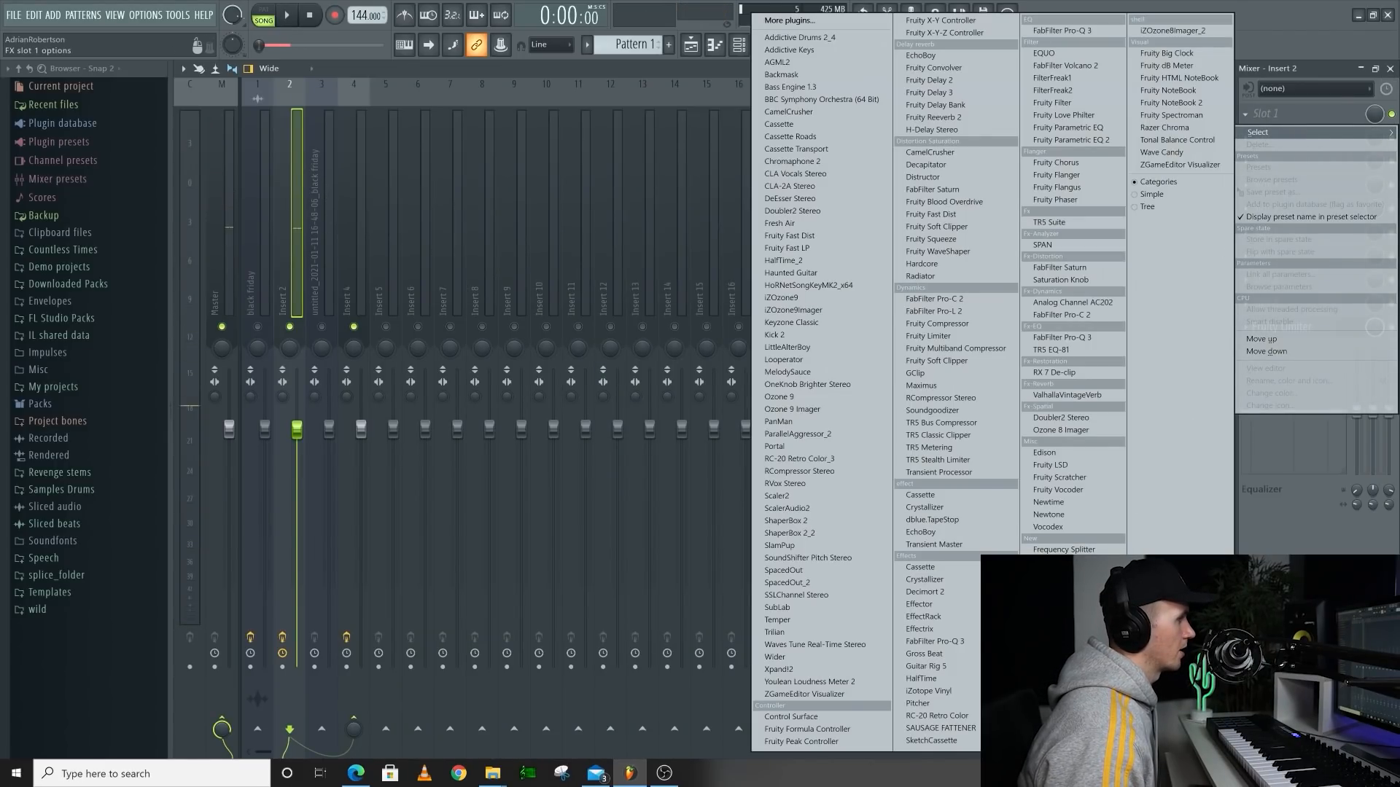
click(1090, 551)
right_click(353, 729)
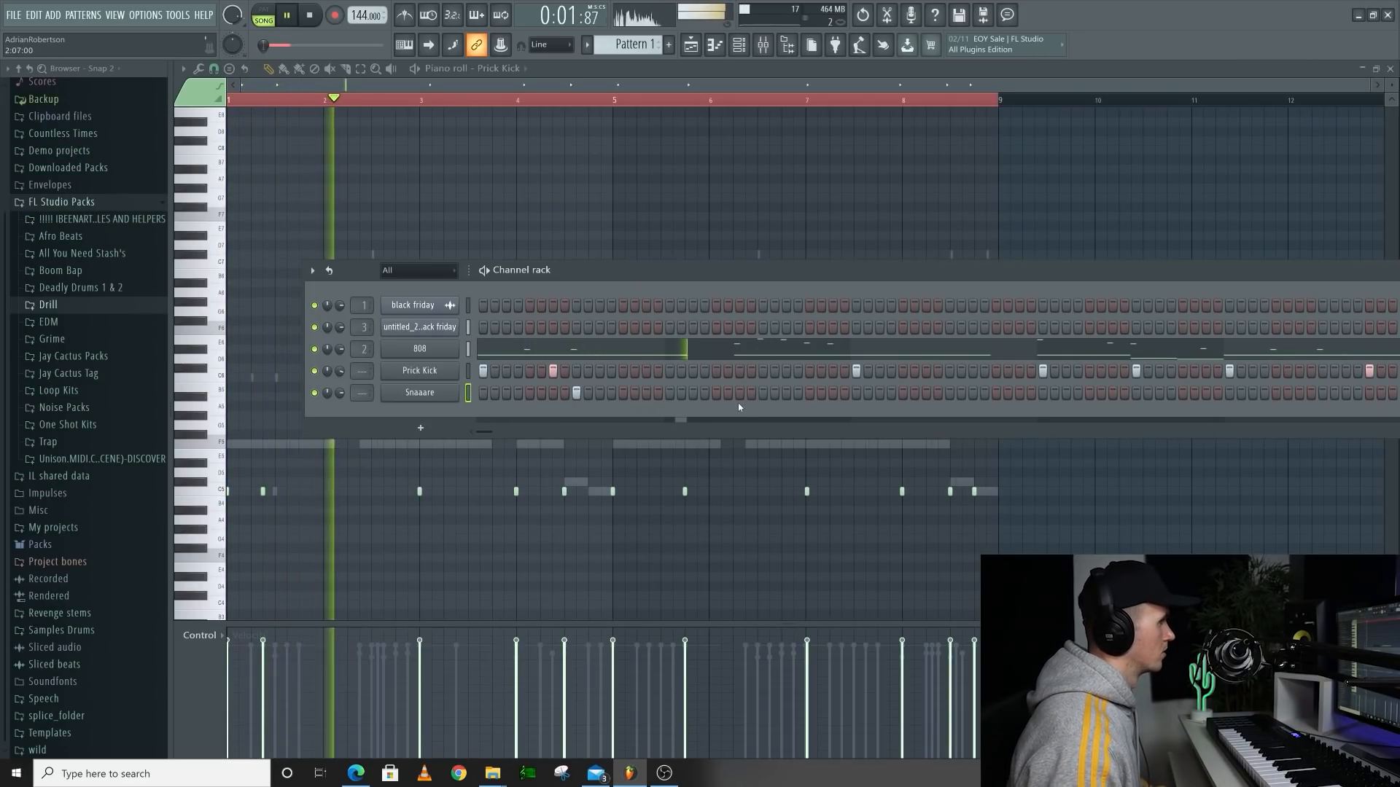
Add Snaaare hits on steps 9 and 15 of bar 3 and another C5 hit in bar 8
click(949, 392)
click(1020, 393)
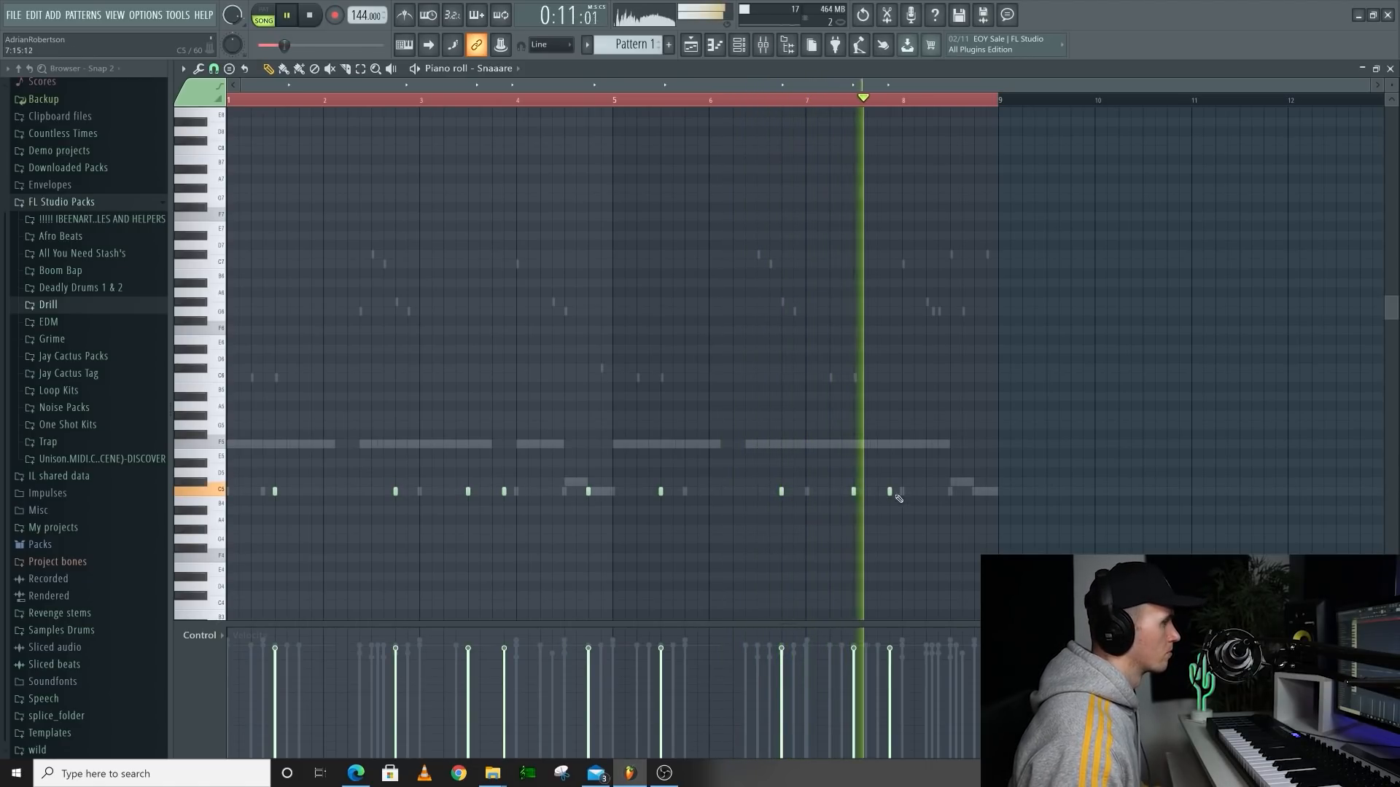
click(938, 492)
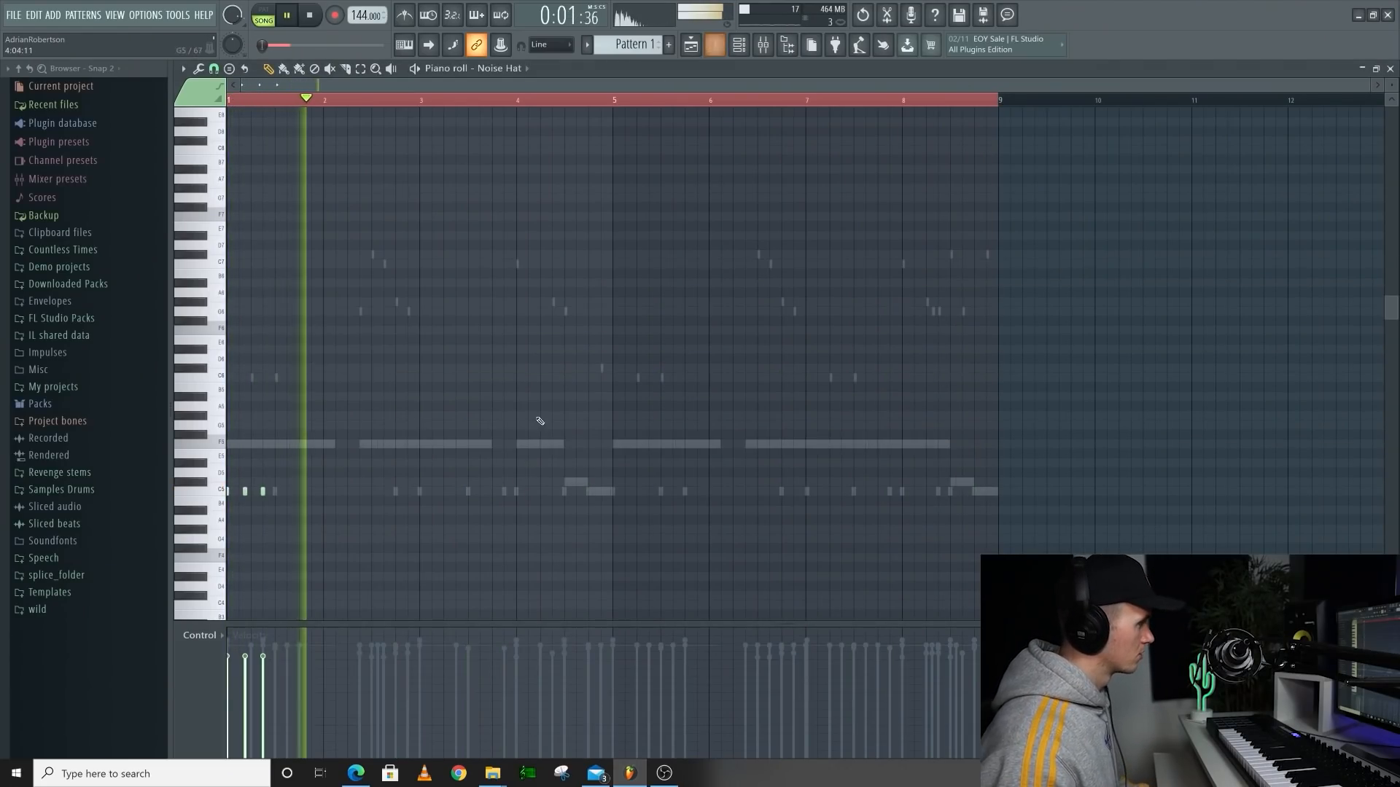
Select the three Noise Hat notes in the first half of bar 1 and duplicate them five times to fill three bars
key(space)
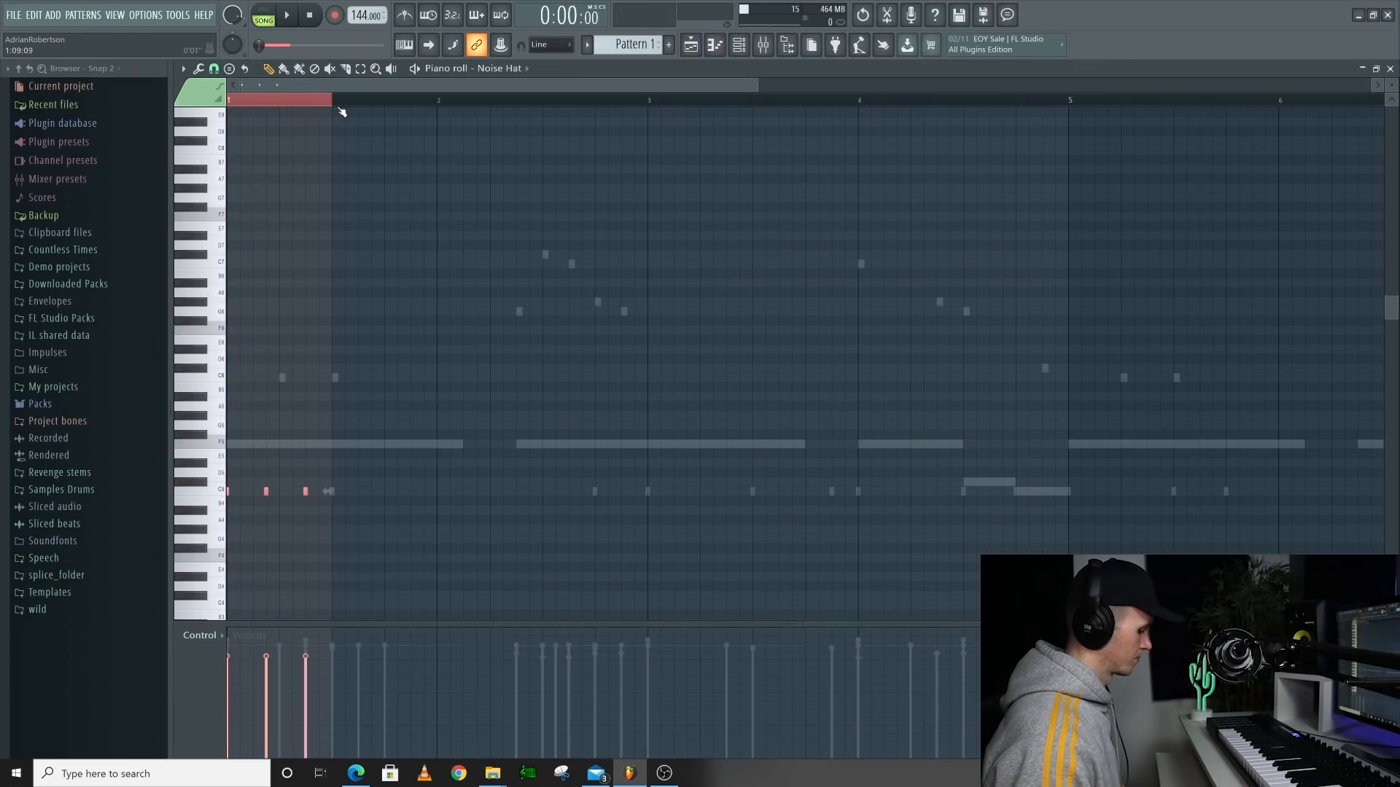
key(ctrl+b)
key(ctrl+b)
key(ctrl+b)
key(ctrl+b)
key(ctrl+b)
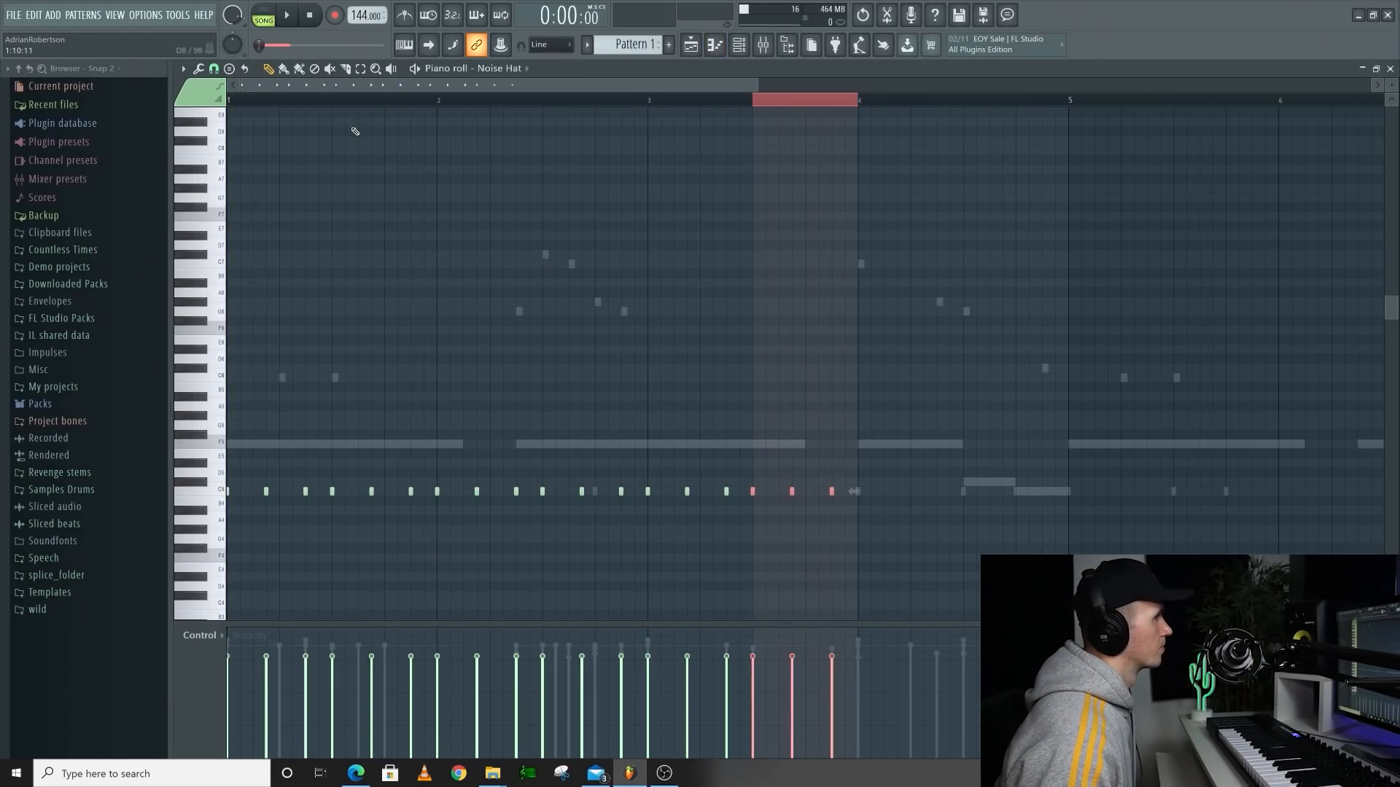
Finish the descending Noise Hat run at the end of bar 2 with a low F4 hit
key(space)
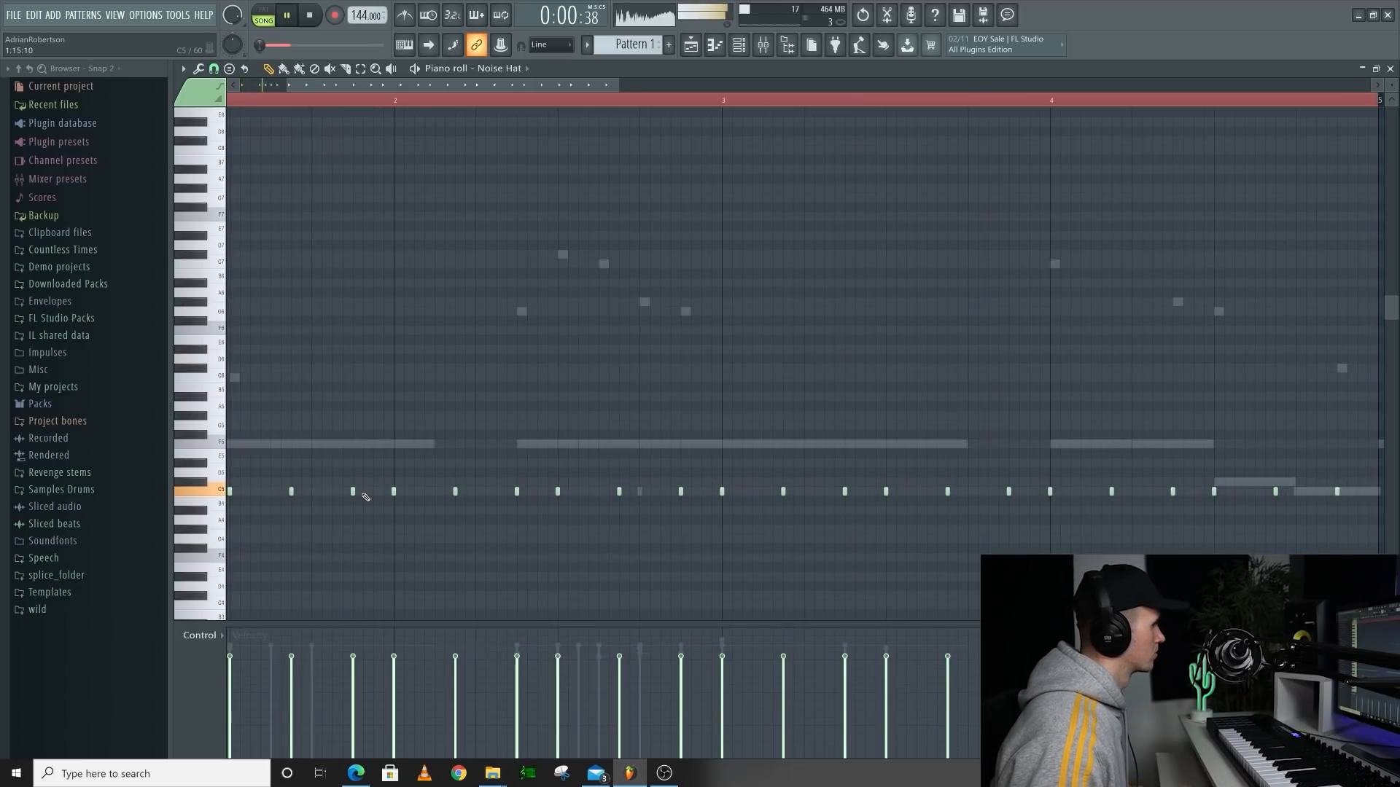
scroll(361, 496, up, 2)
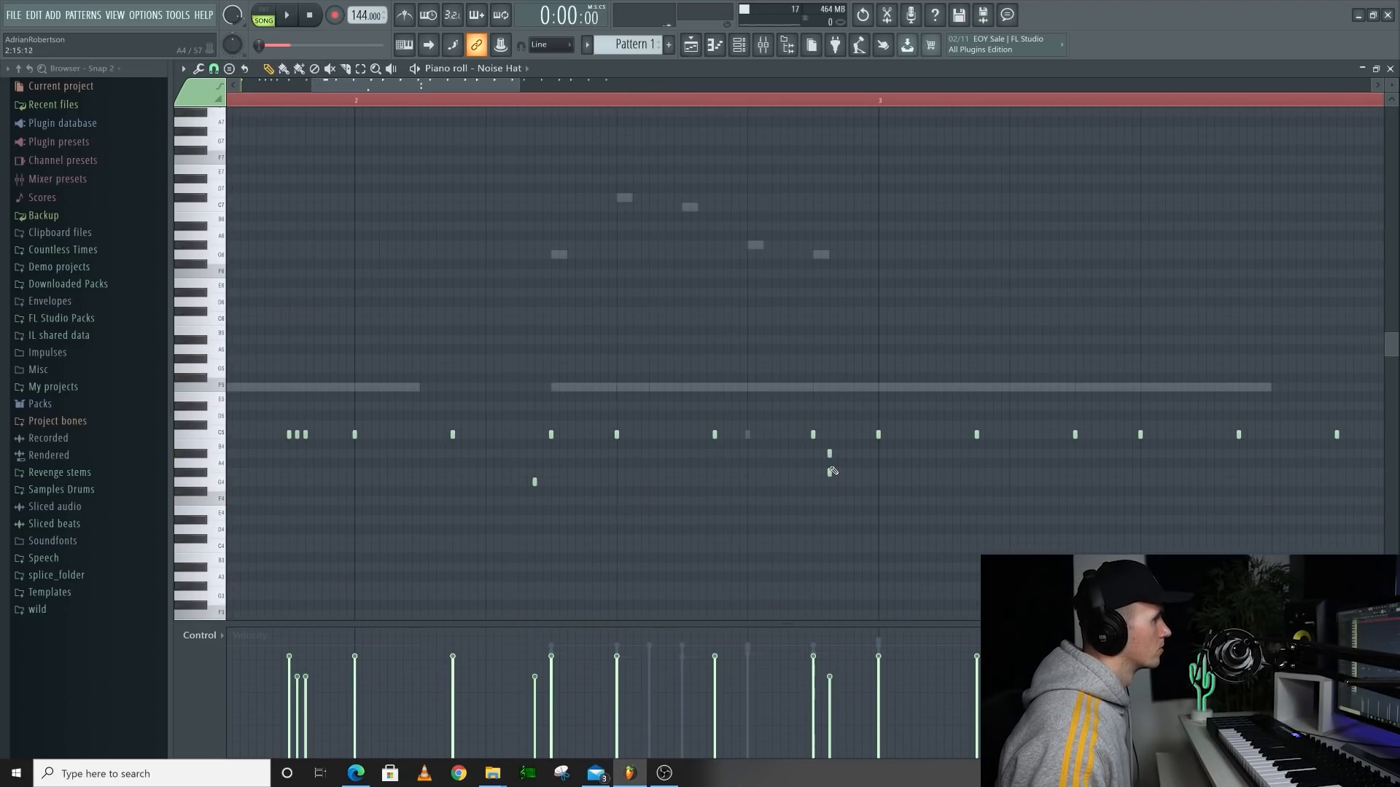
click(855, 501)
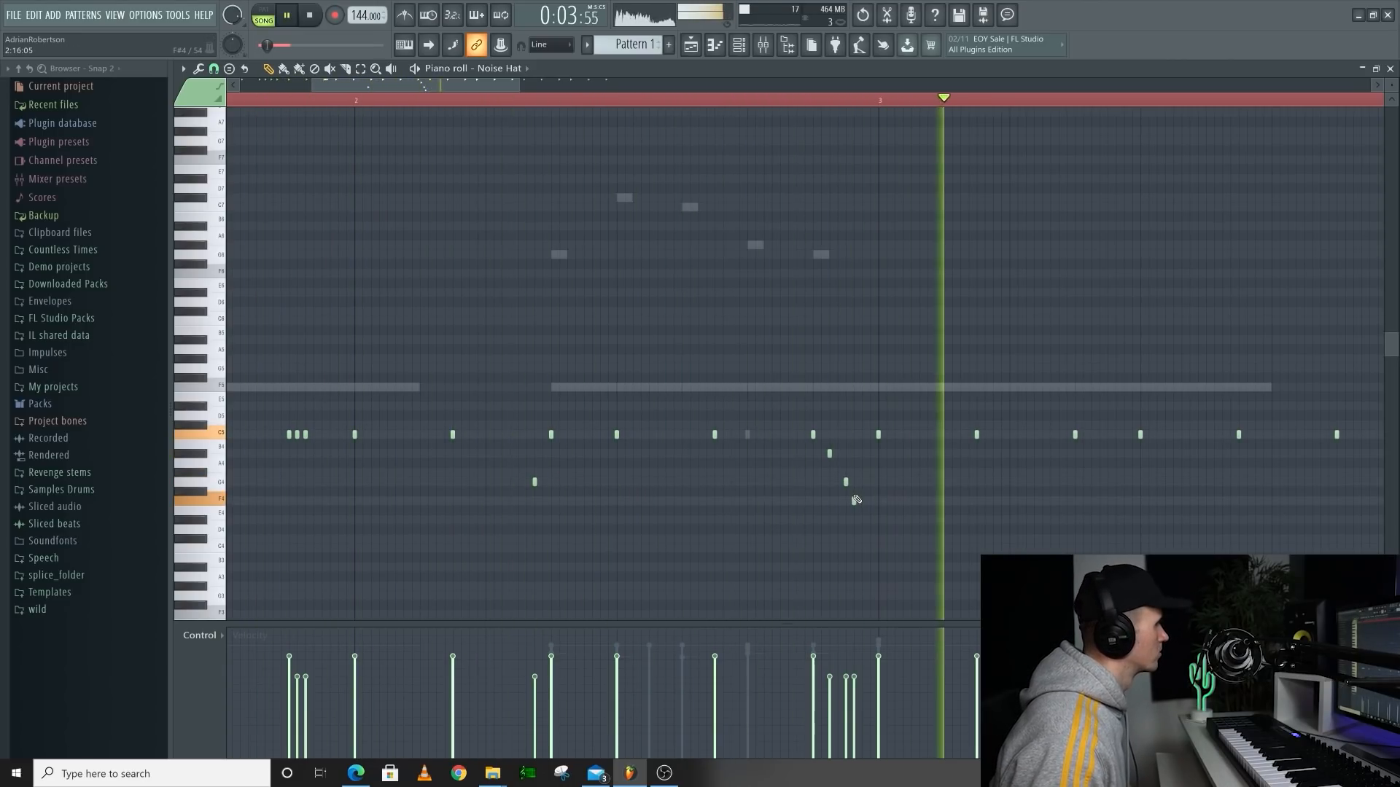
Add G#6 and G6 notes to the CACTUS GRIME BASS (8) line in bar 6, following the C#7 and C7 notes
ctrl+scroll(837, 472, up, 2)
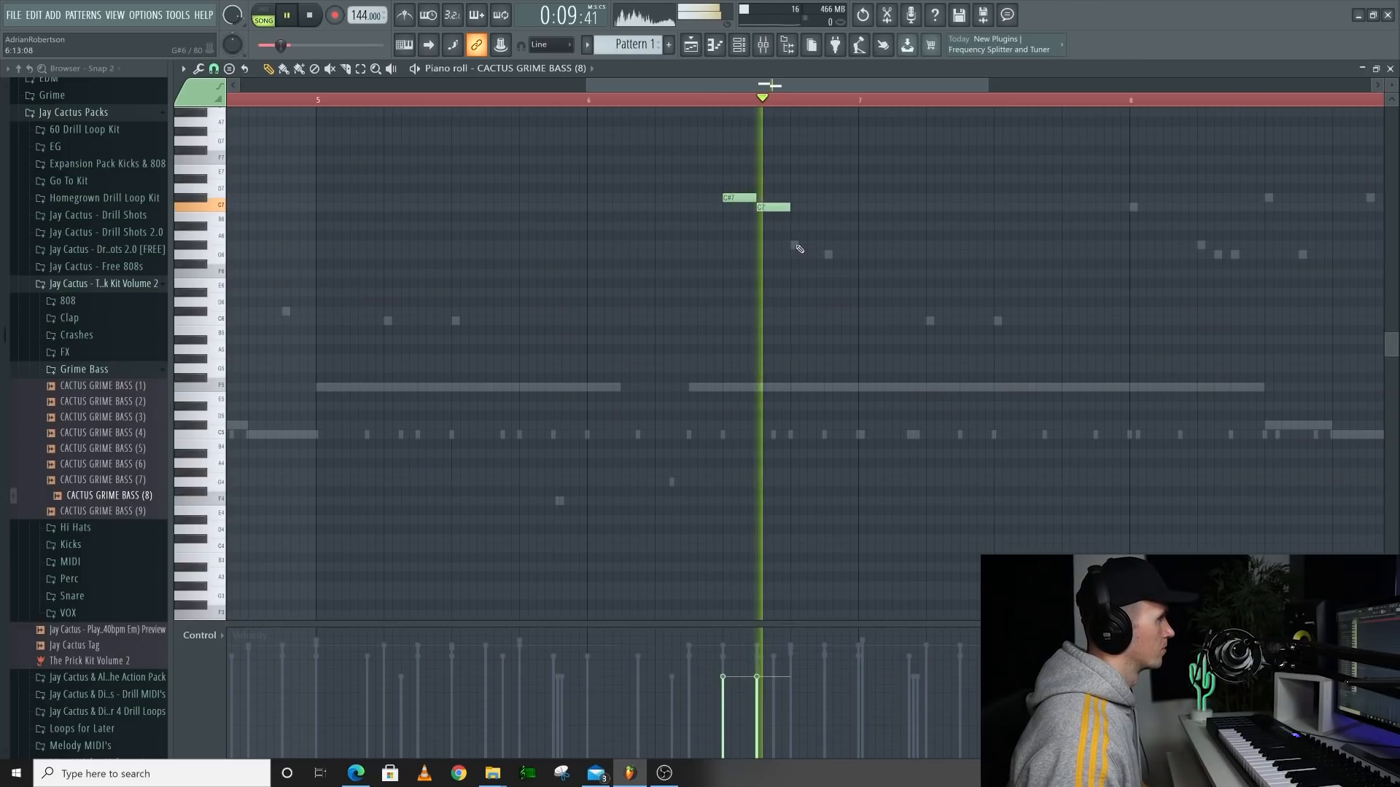
click(795, 246)
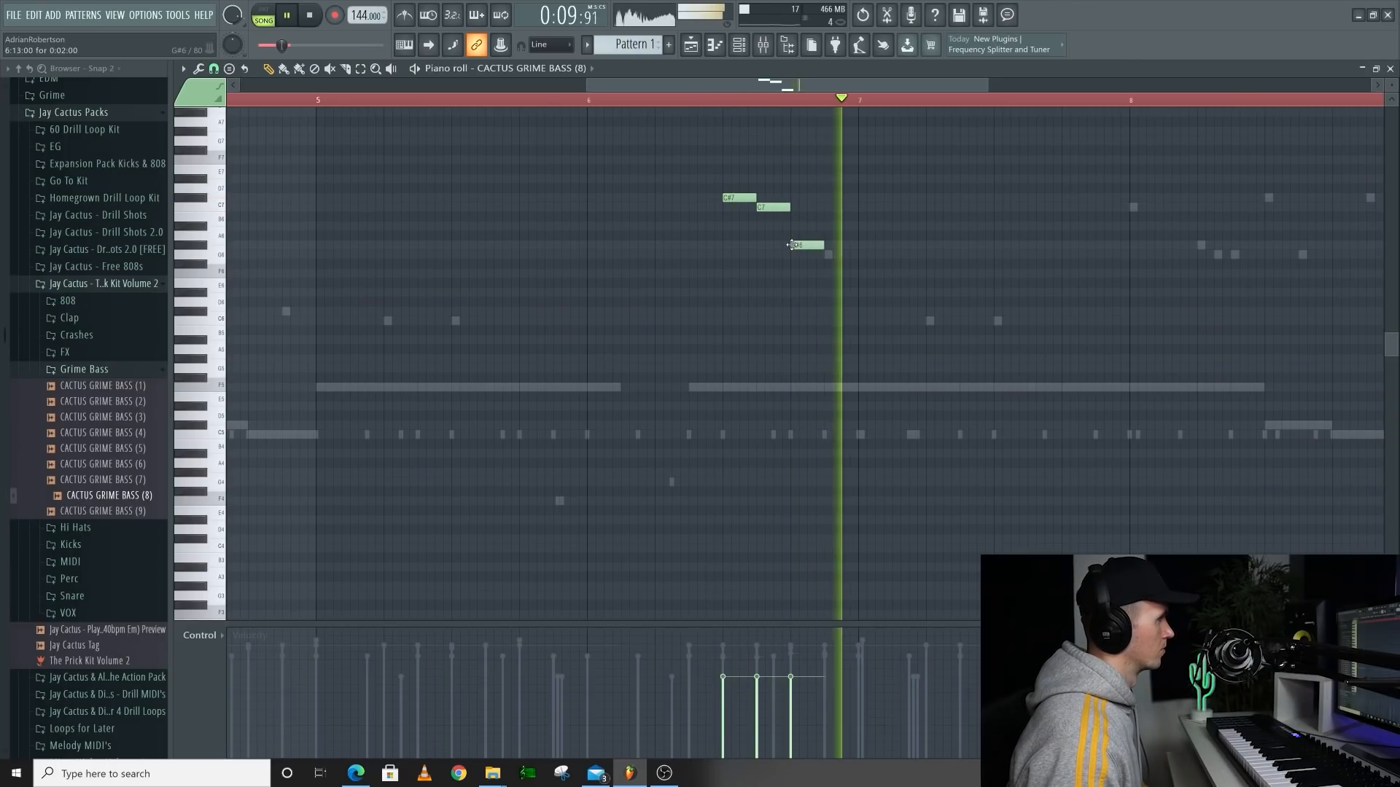
click(829, 255)
ctrl+scroll(809, 266, down, 4)
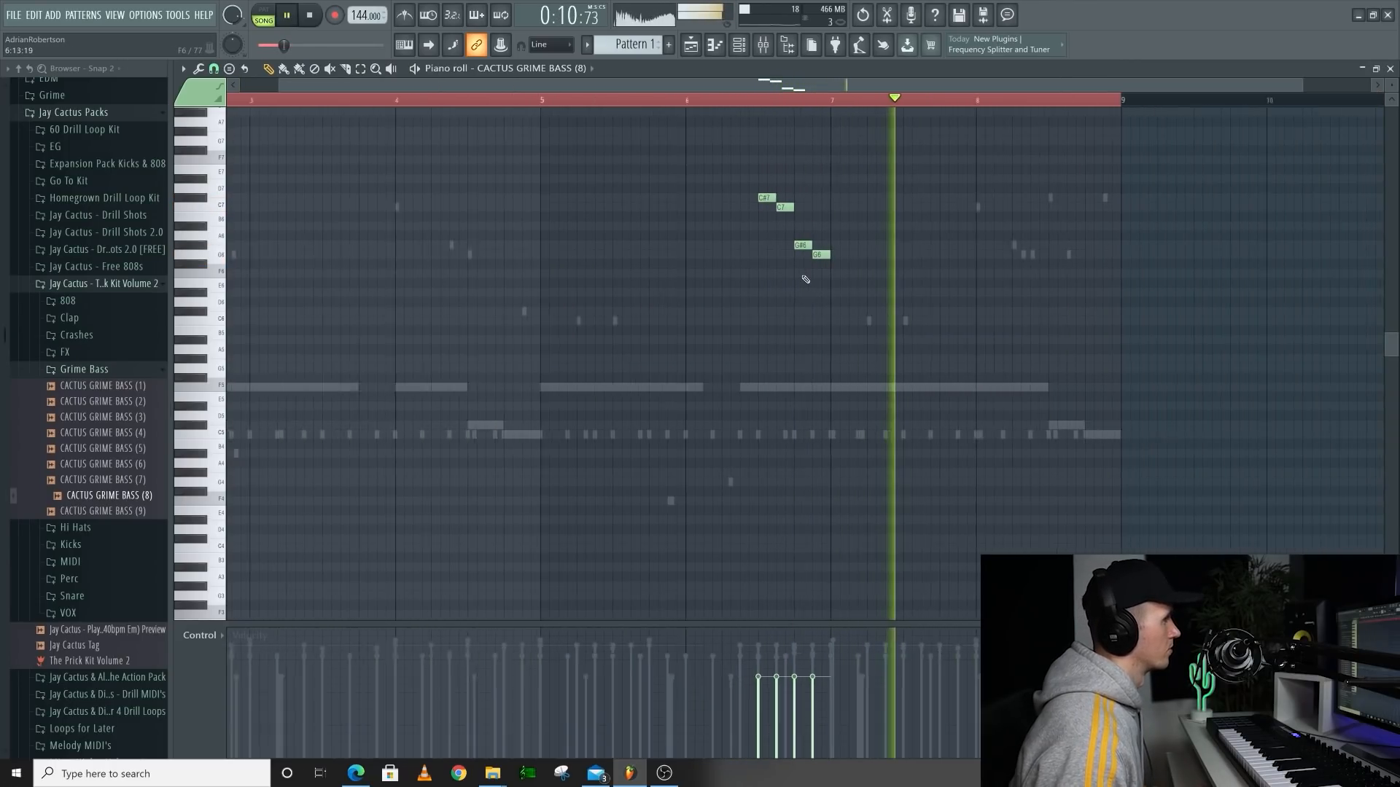
Transpose the four grime bass notes in bar 6 up one octave and play them back
ctrl+scroll(951, 253, up, 4)
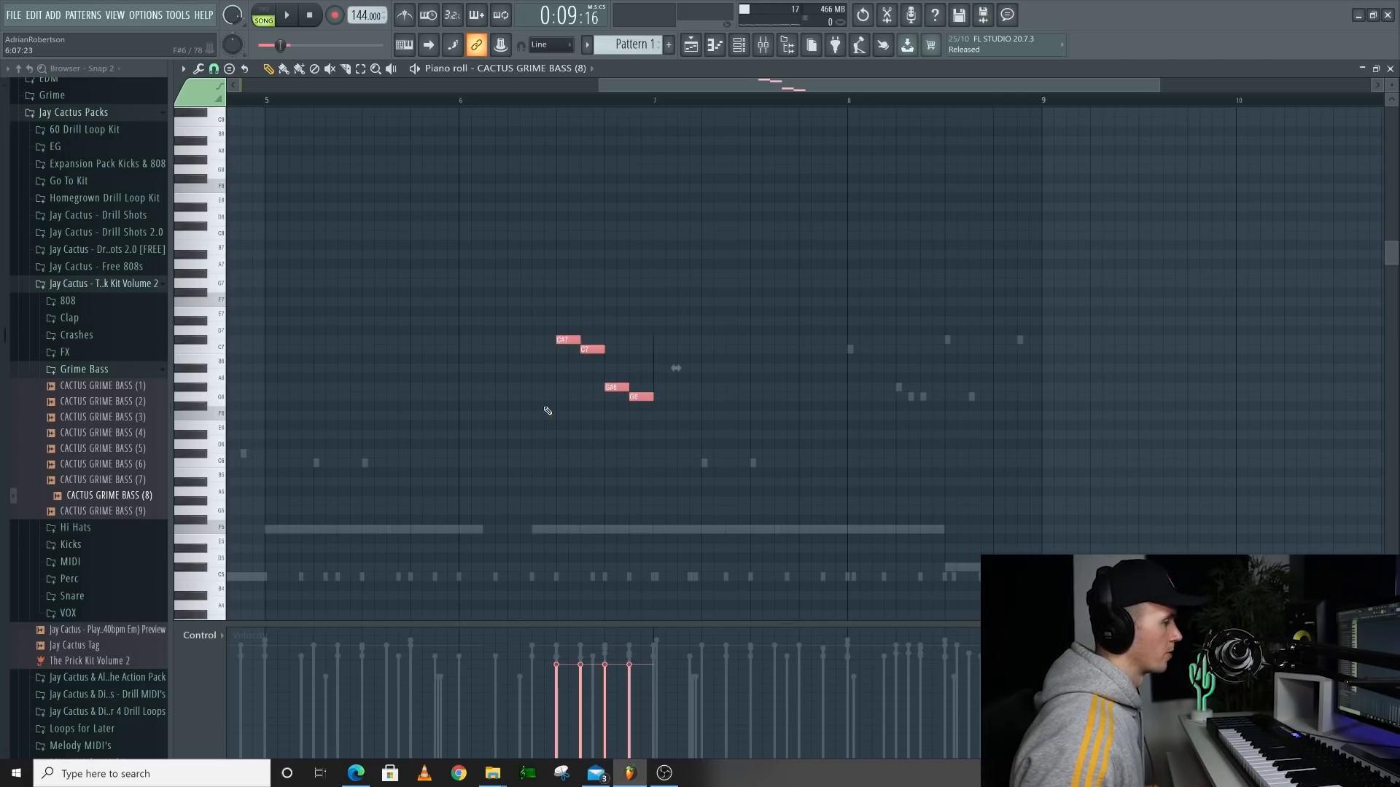
key(ctrl+Up)
key(space)
ctrl+click(781, 342)
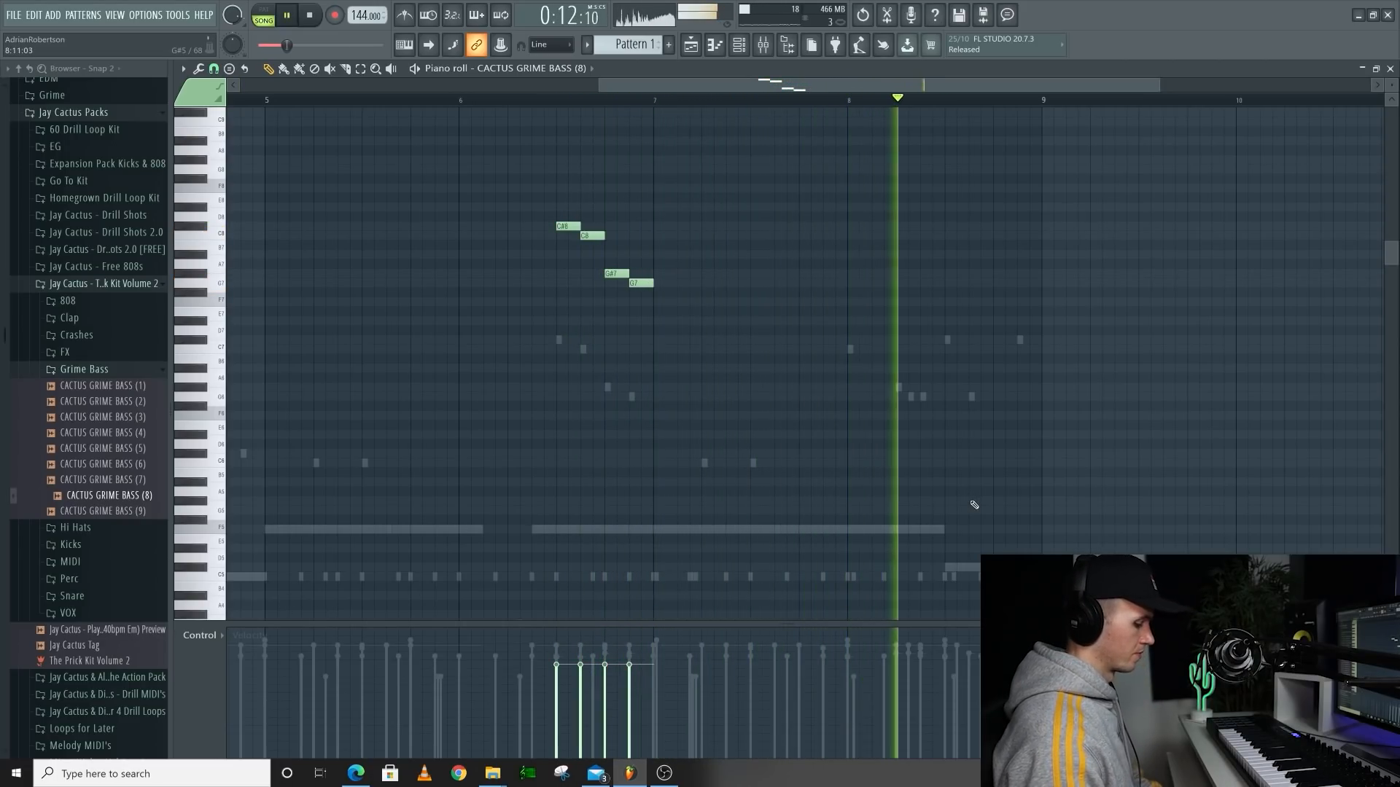
Add C#7, G6 and C#7 grime bass notes in the second half of bar 8, matching the ghosted 808 slides
key(space)
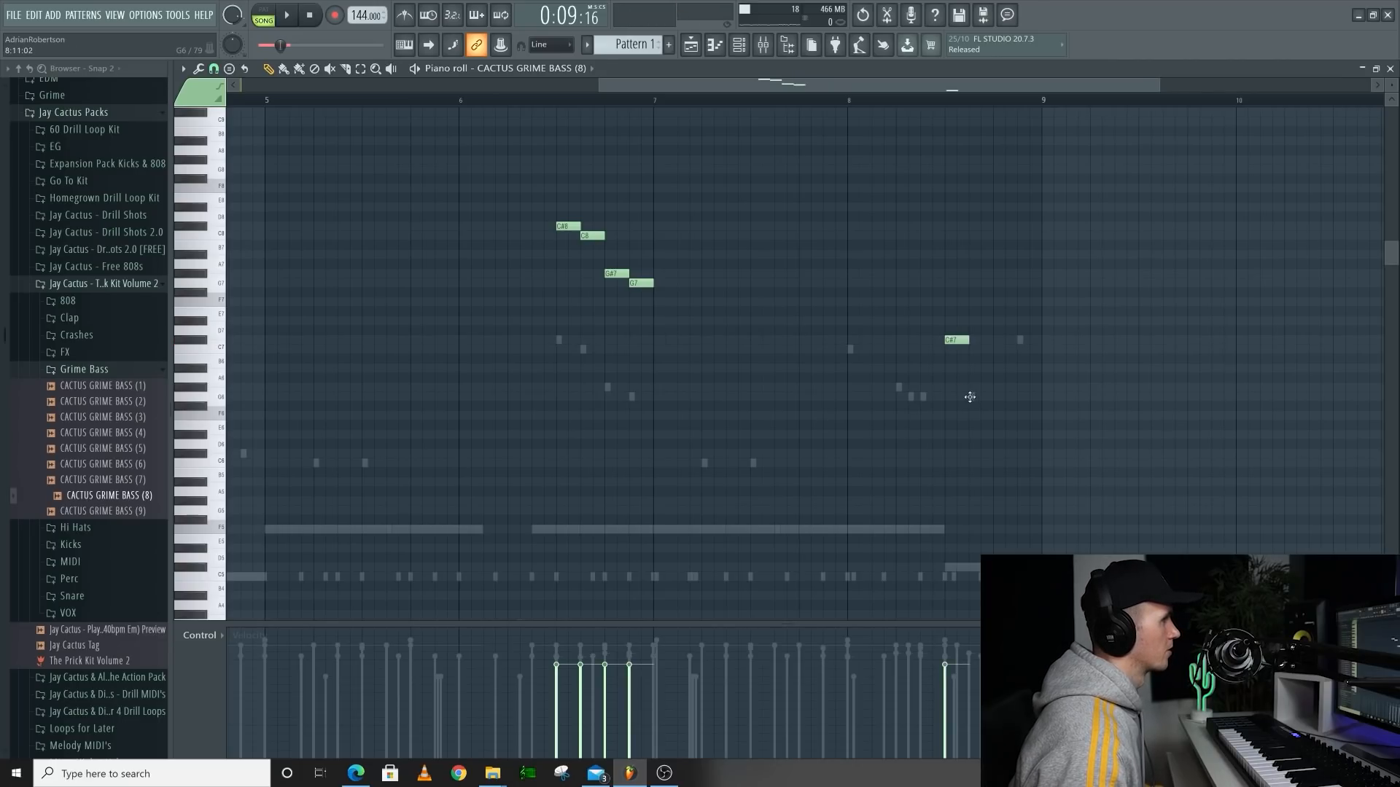
click(1020, 340)
scroll(1019, 387, up, 2)
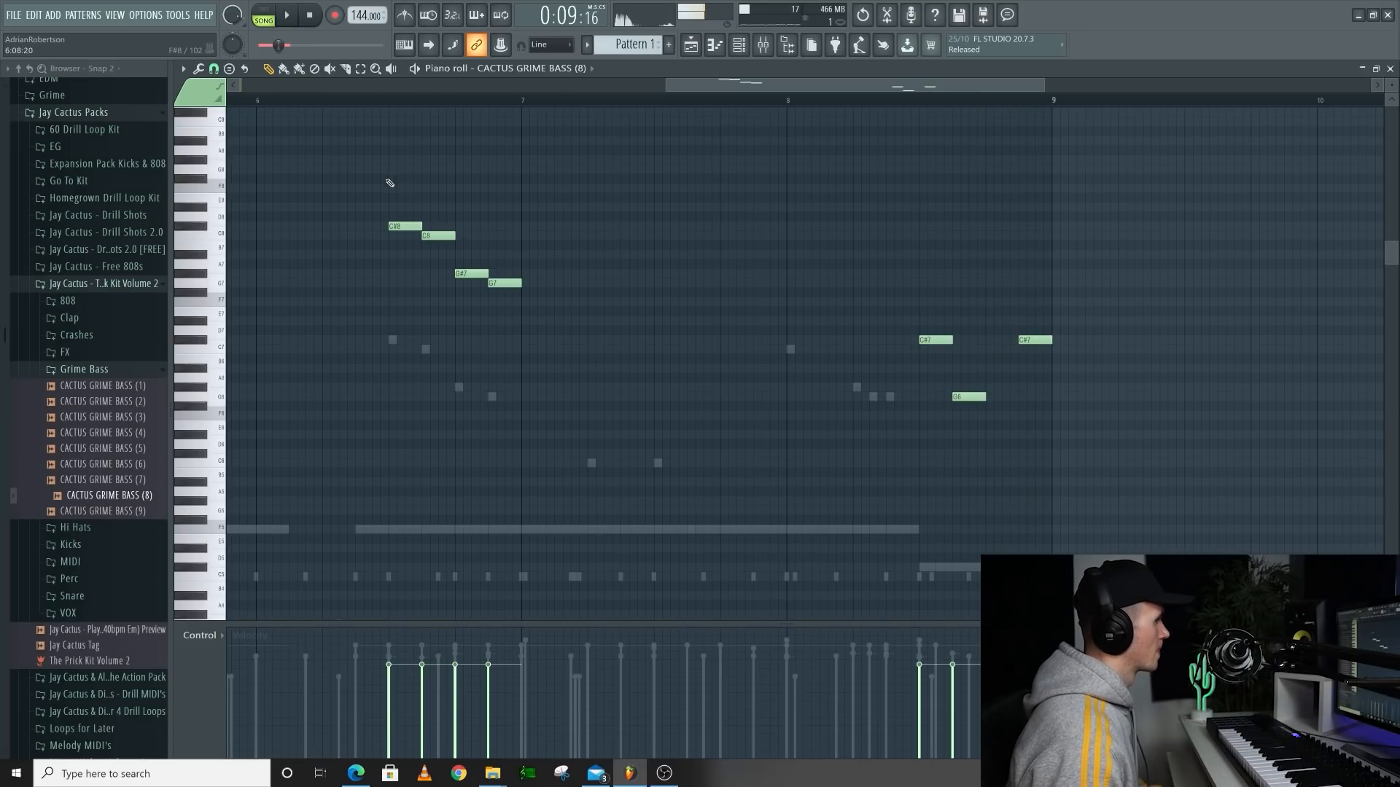
Show note panning in the control lane and pan the four grime bass notes in bar 6 alternately left and right
click(199, 636)
click(216, 660)
key(space)
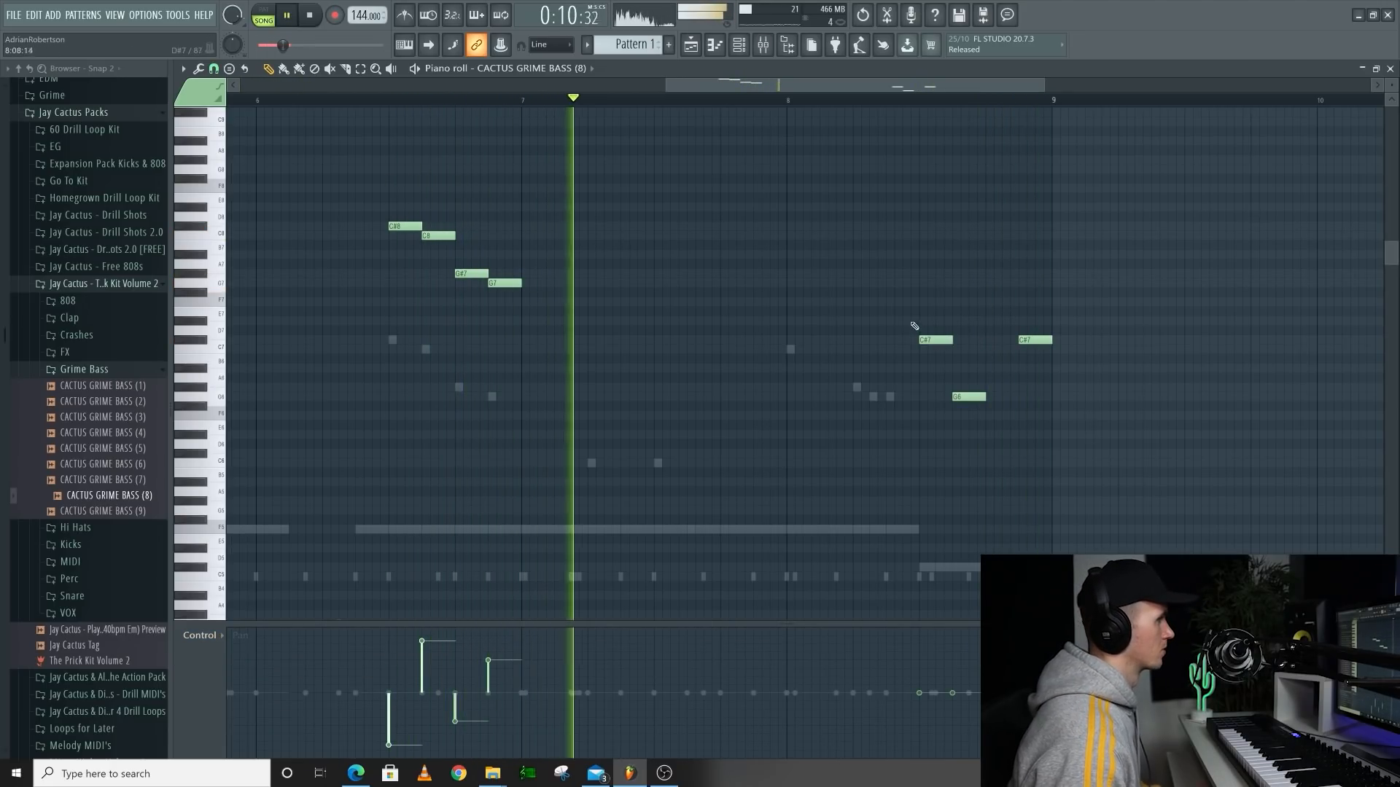
Select the three grime bass notes in bar 8 and pan the first one left and the second one right
drag(913, 324, 1043, 430)
click(920, 735)
click(952, 658)
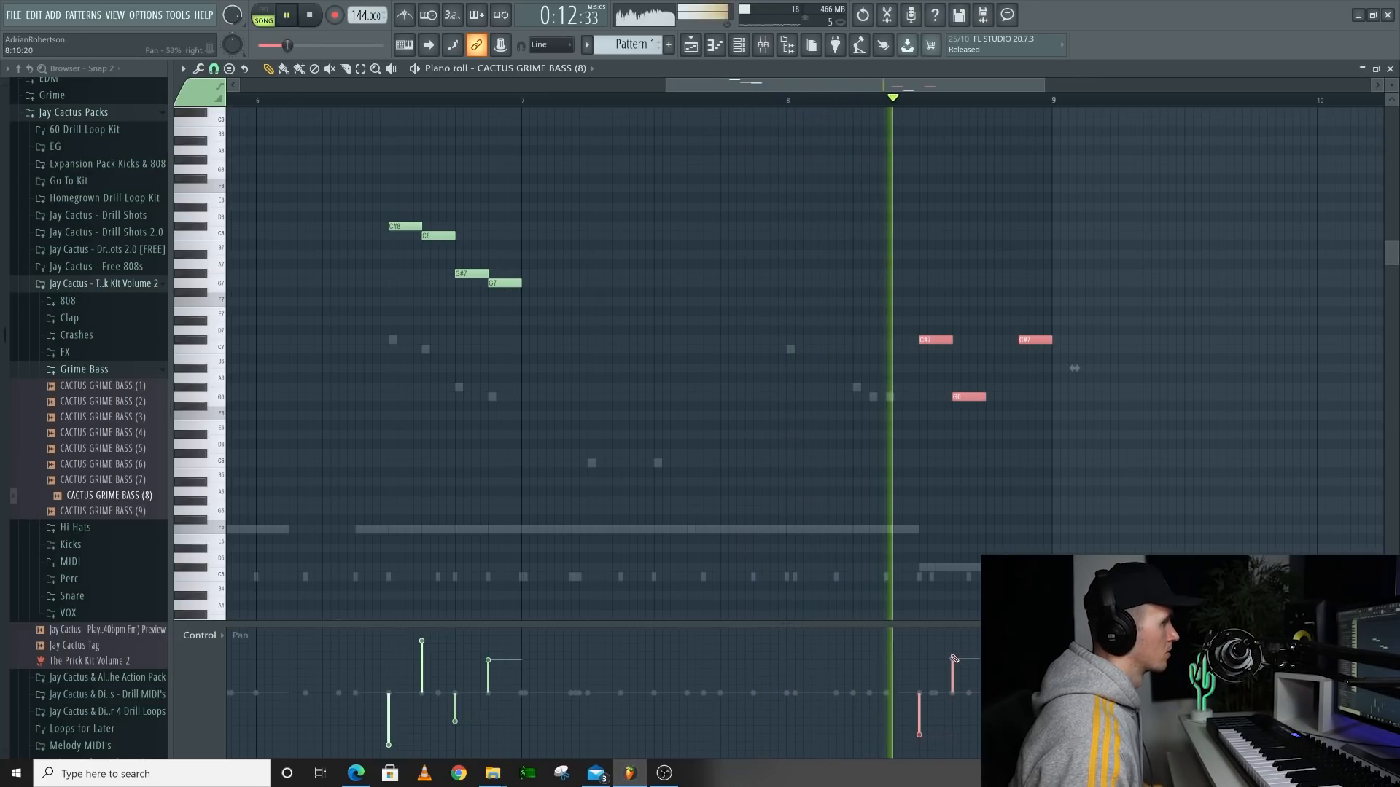
drag(954, 659, 954, 647)
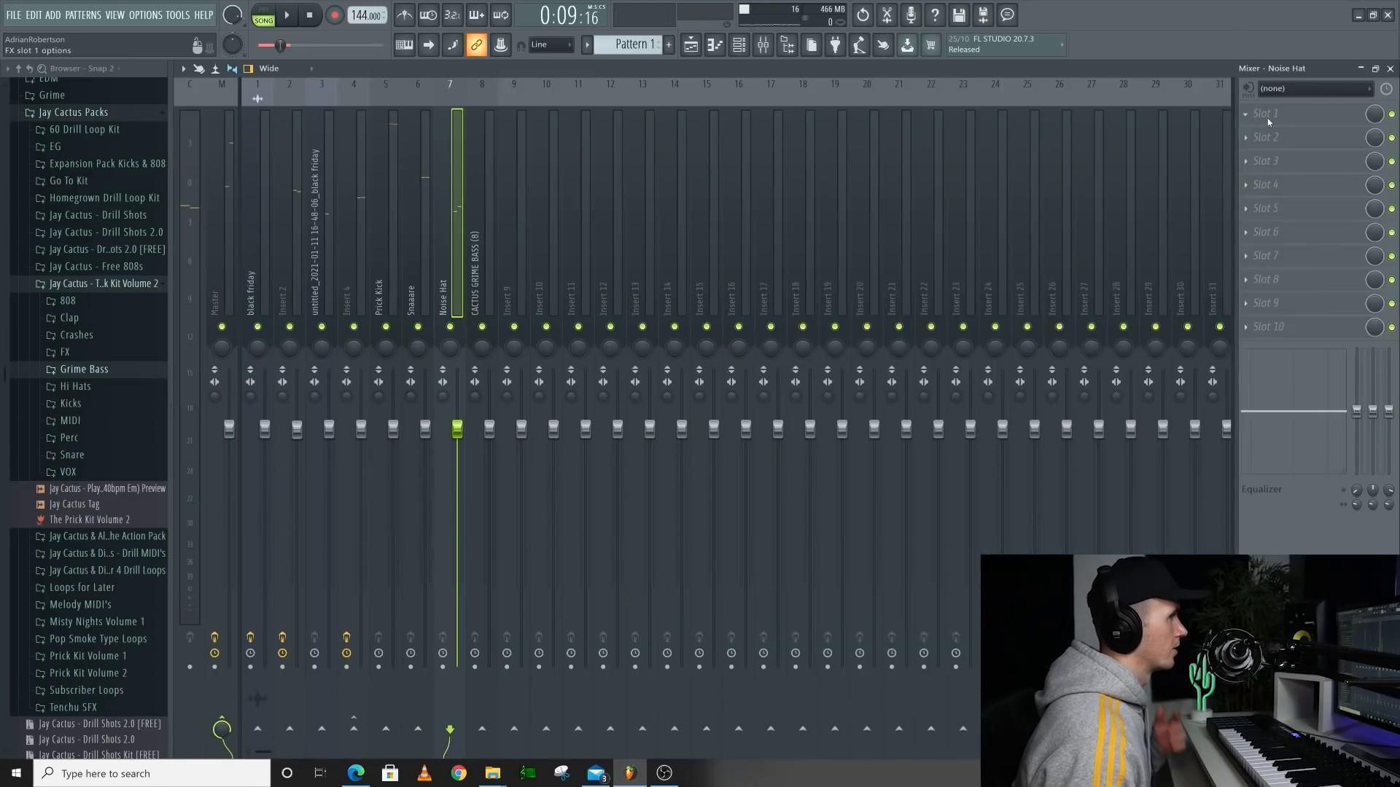
Load EchoBoy in the first effect slot of the Noise Hat mixer track
click(1283, 114)
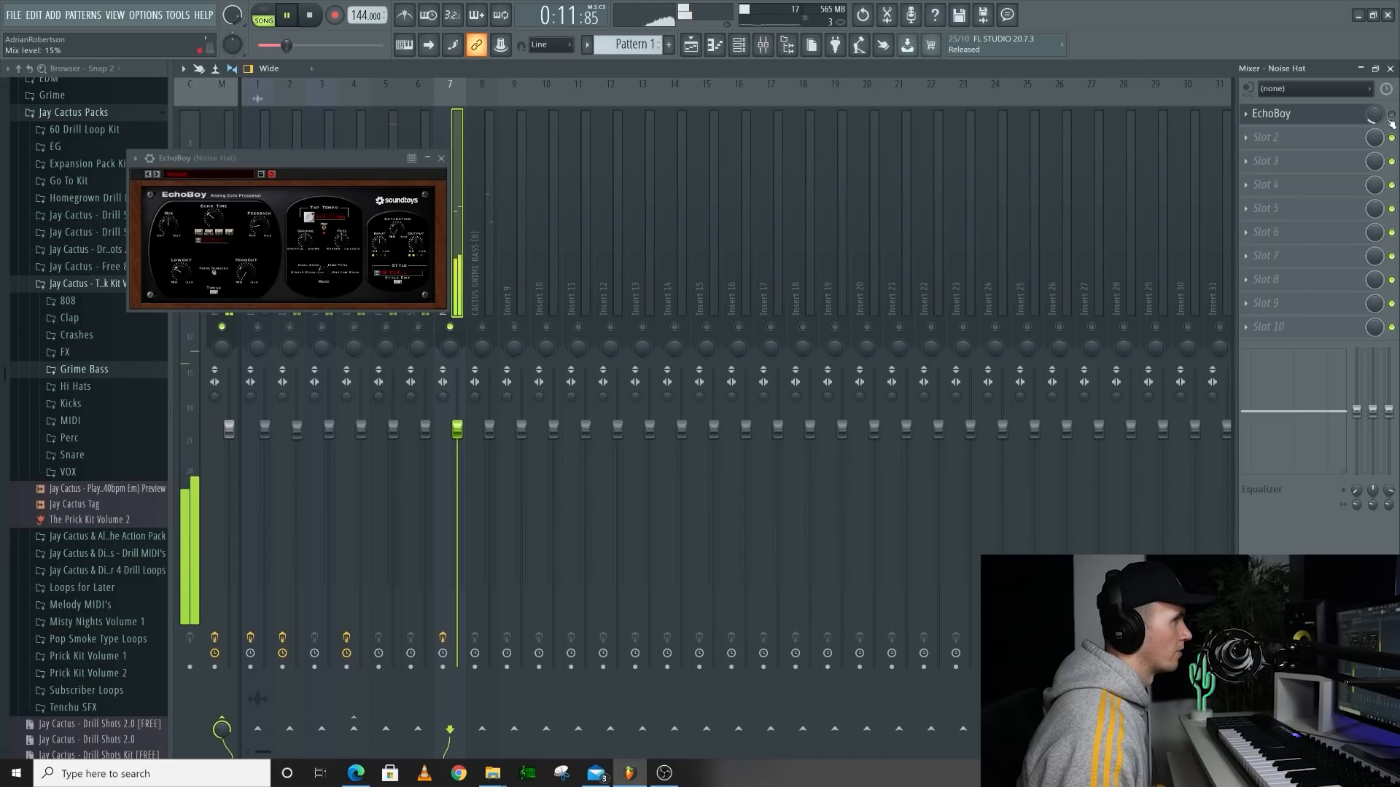
Close the EchoBoy window and unsolo the Noise Hat mixer track
click(441, 159)
ctrl+click(453, 329)
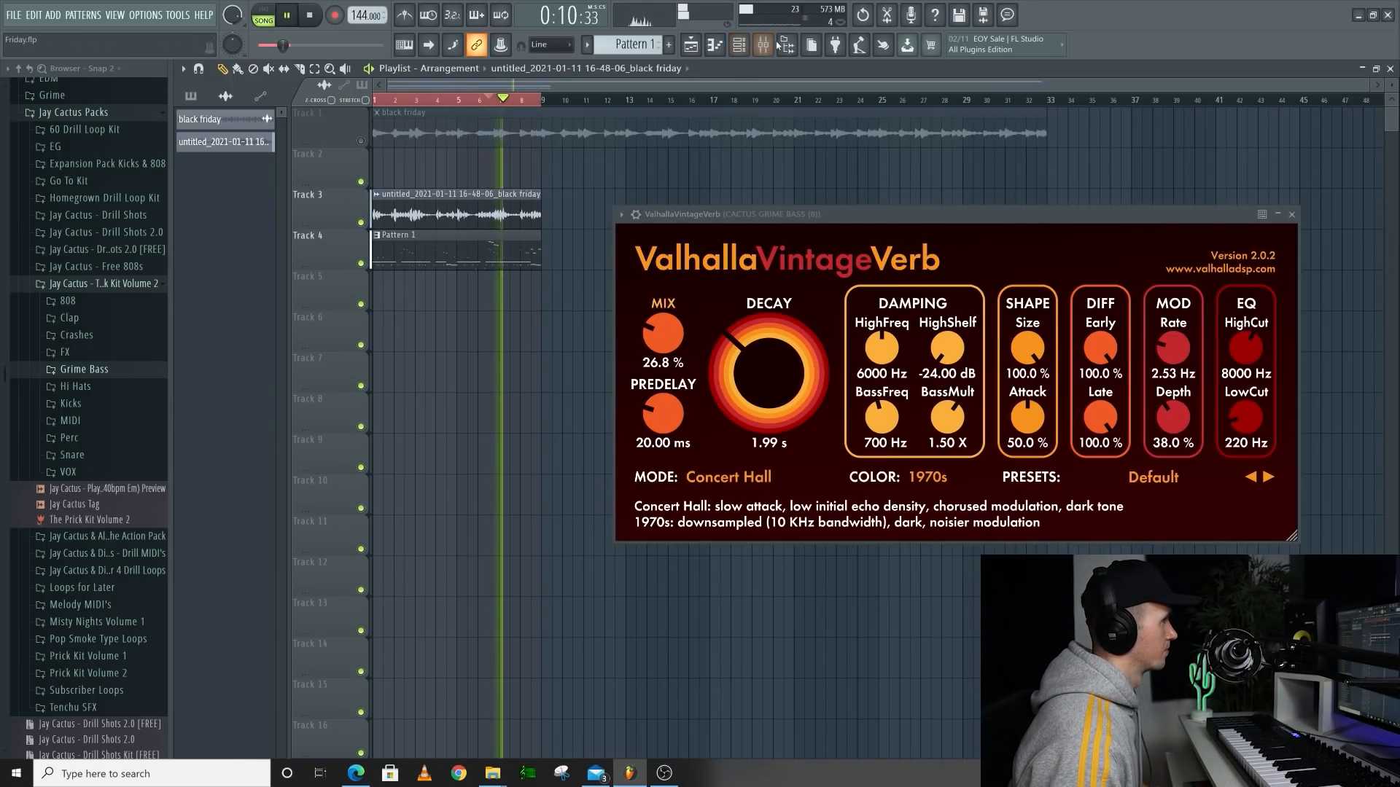
click(780, 45)
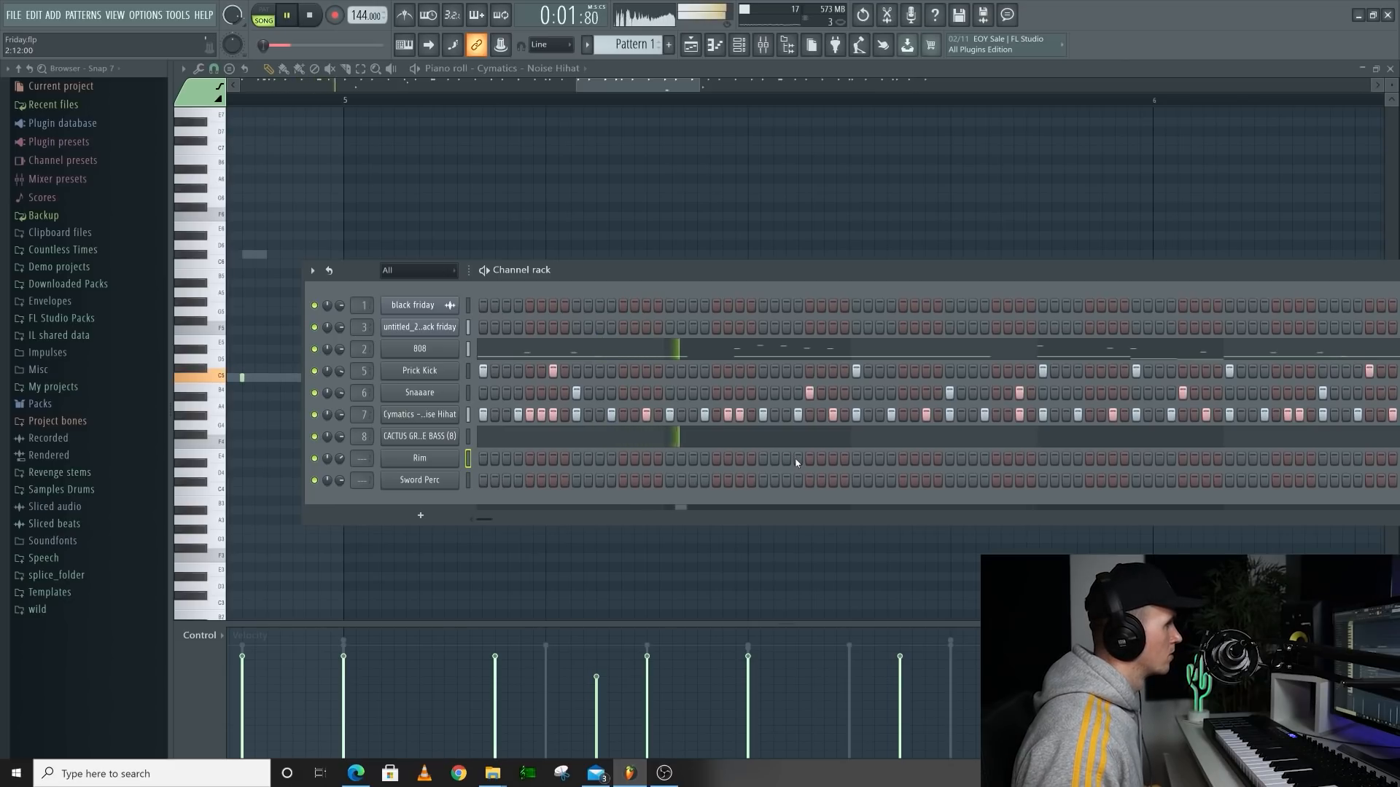
Add Rim hits on steps 28 and 63 of the channel rack pattern
click(796, 458)
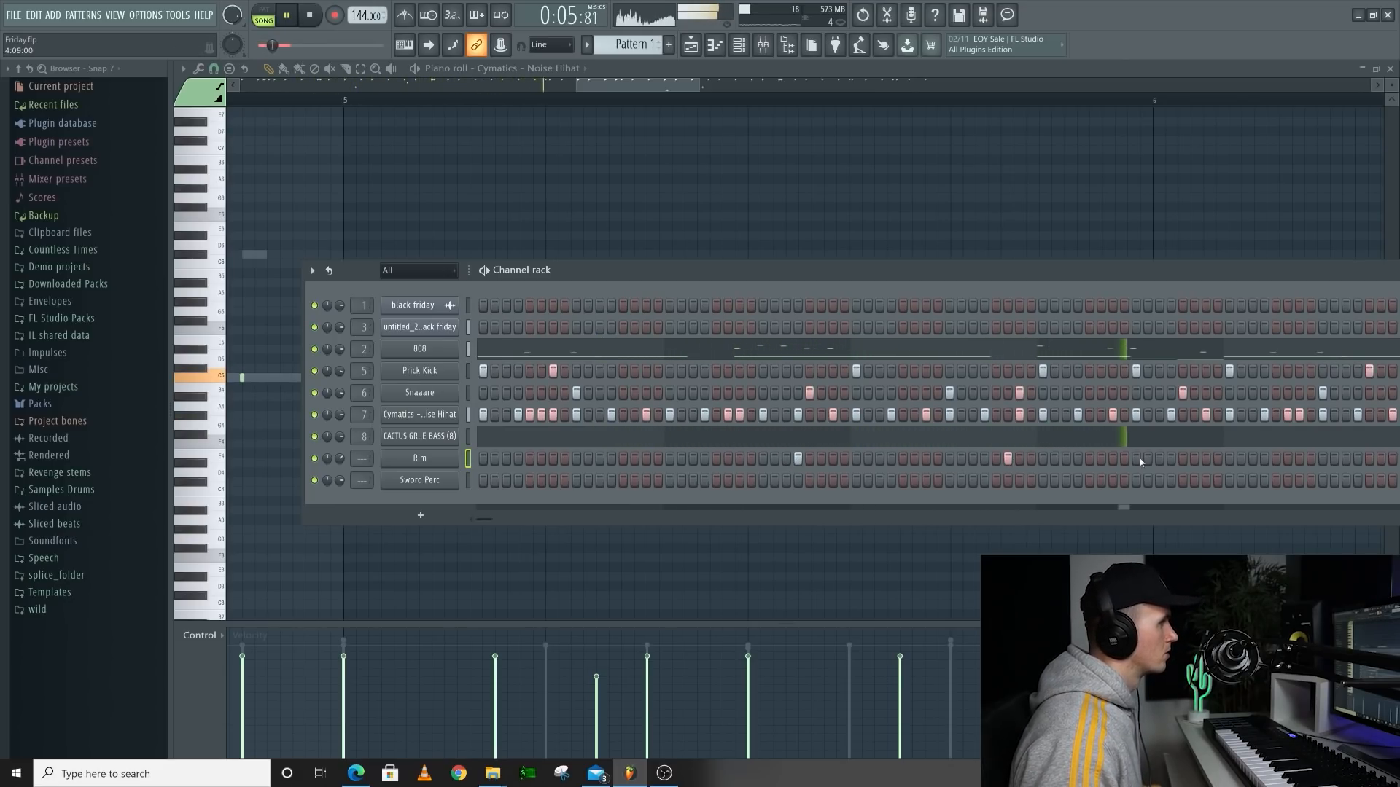
click(1207, 458)
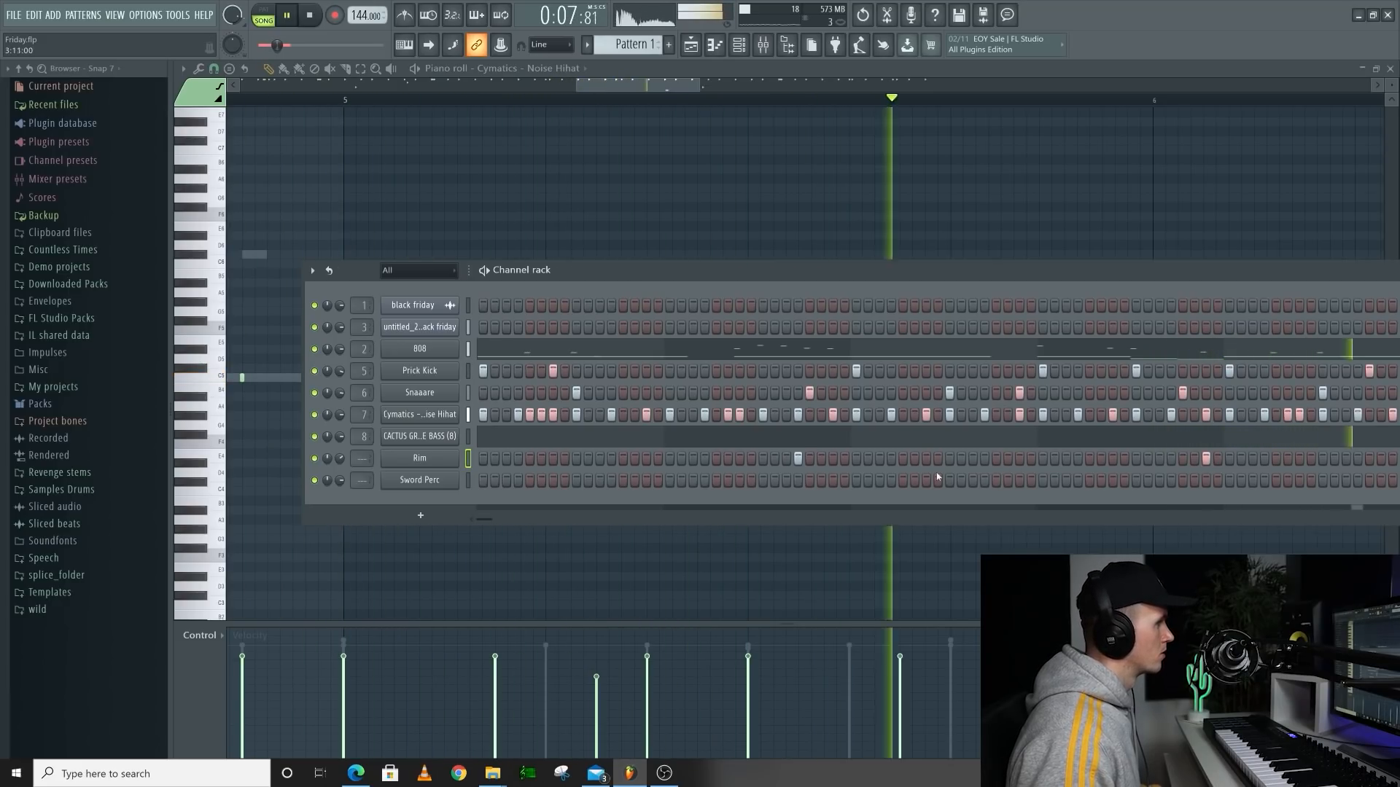
drag(490, 519, 557, 516)
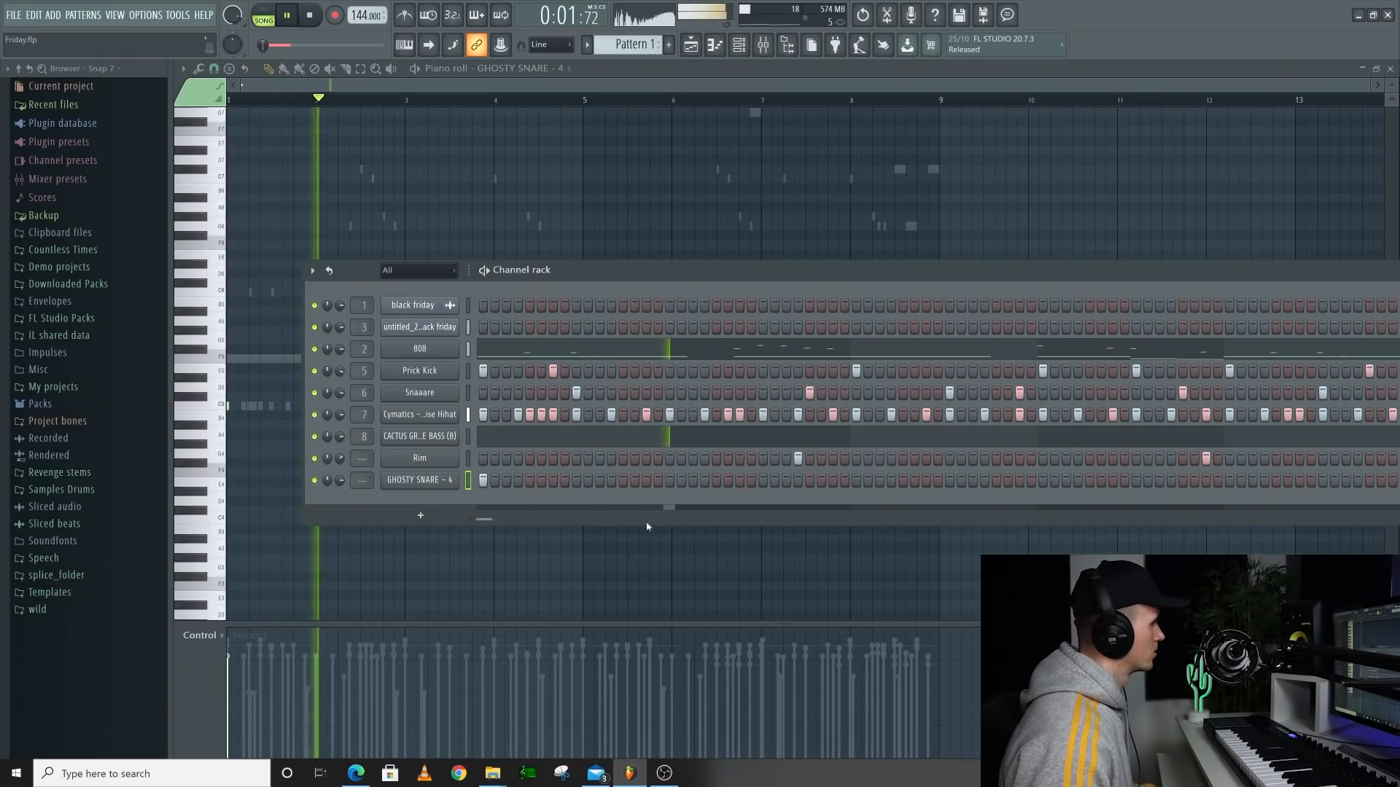
Give GHOSTY SNARE - 4 sparse, alternately panned hits plus three progressively softer hits across bars 1 and 2, and play them back
drag(478, 524, 503, 522)
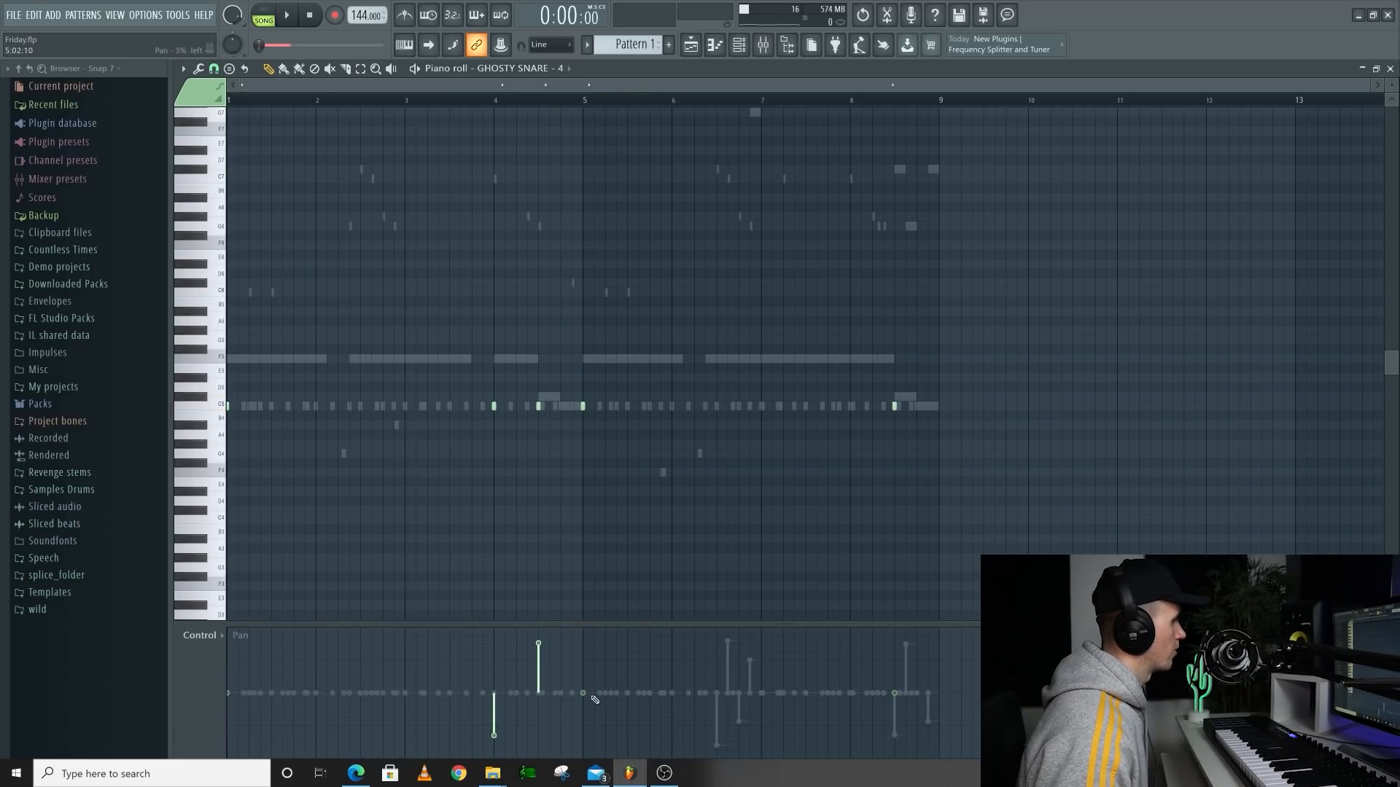
key(space)
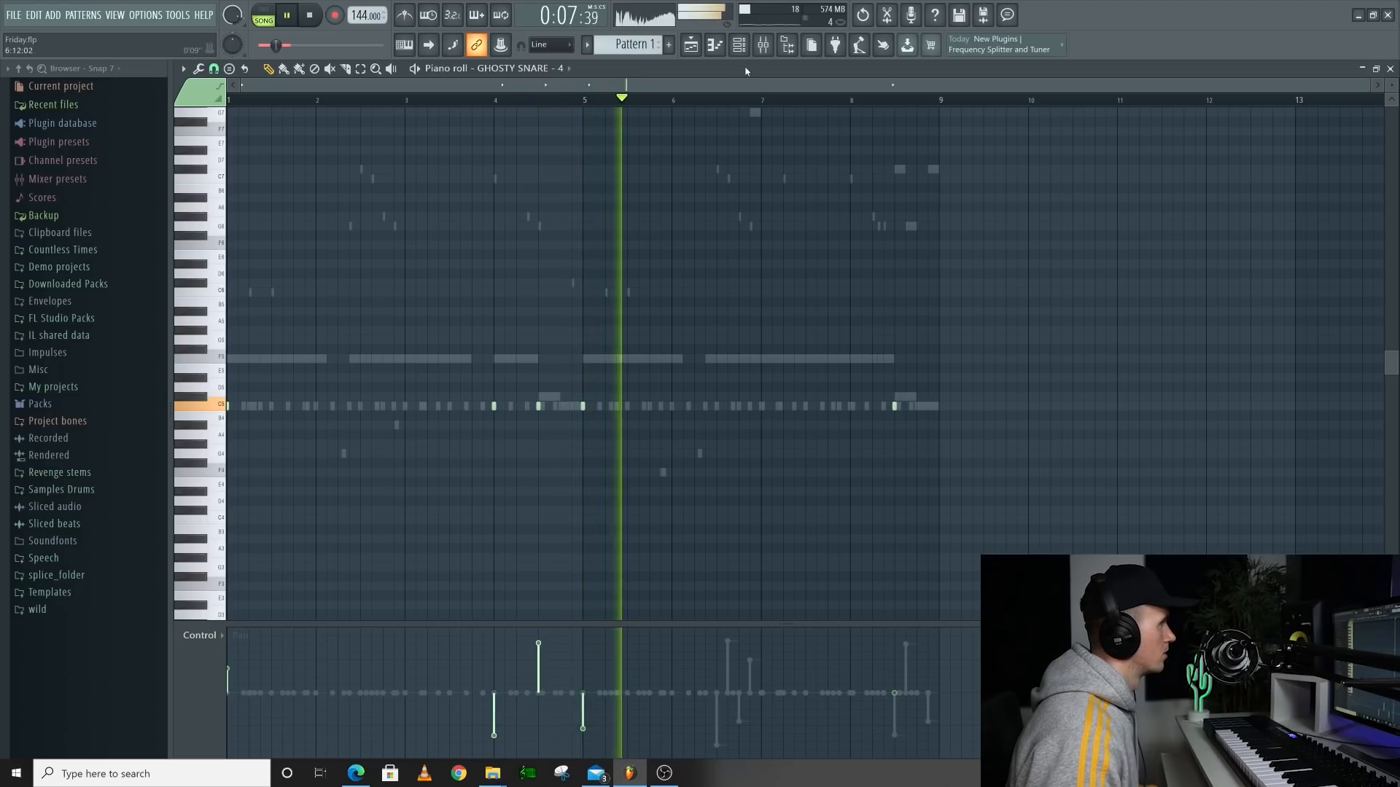
key(F6)
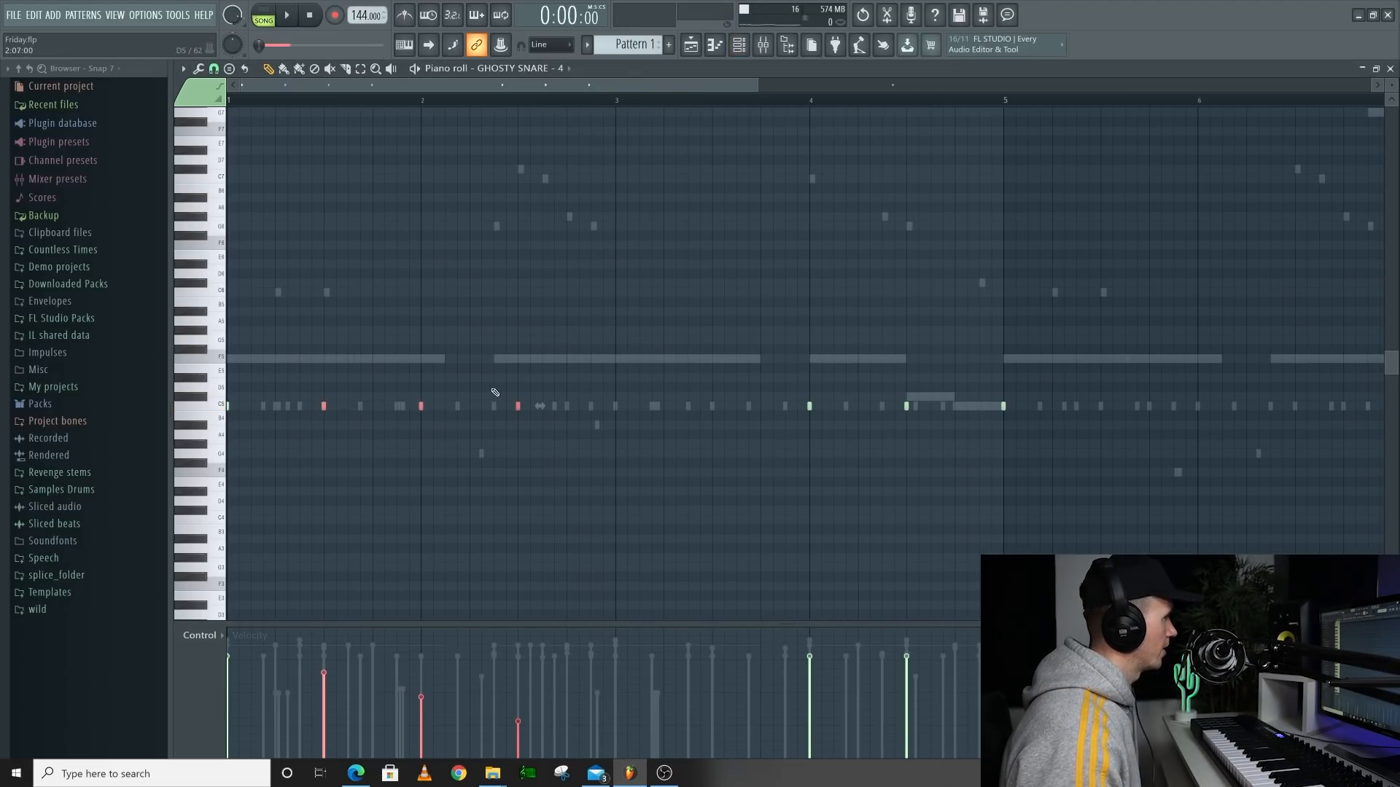
key(space)
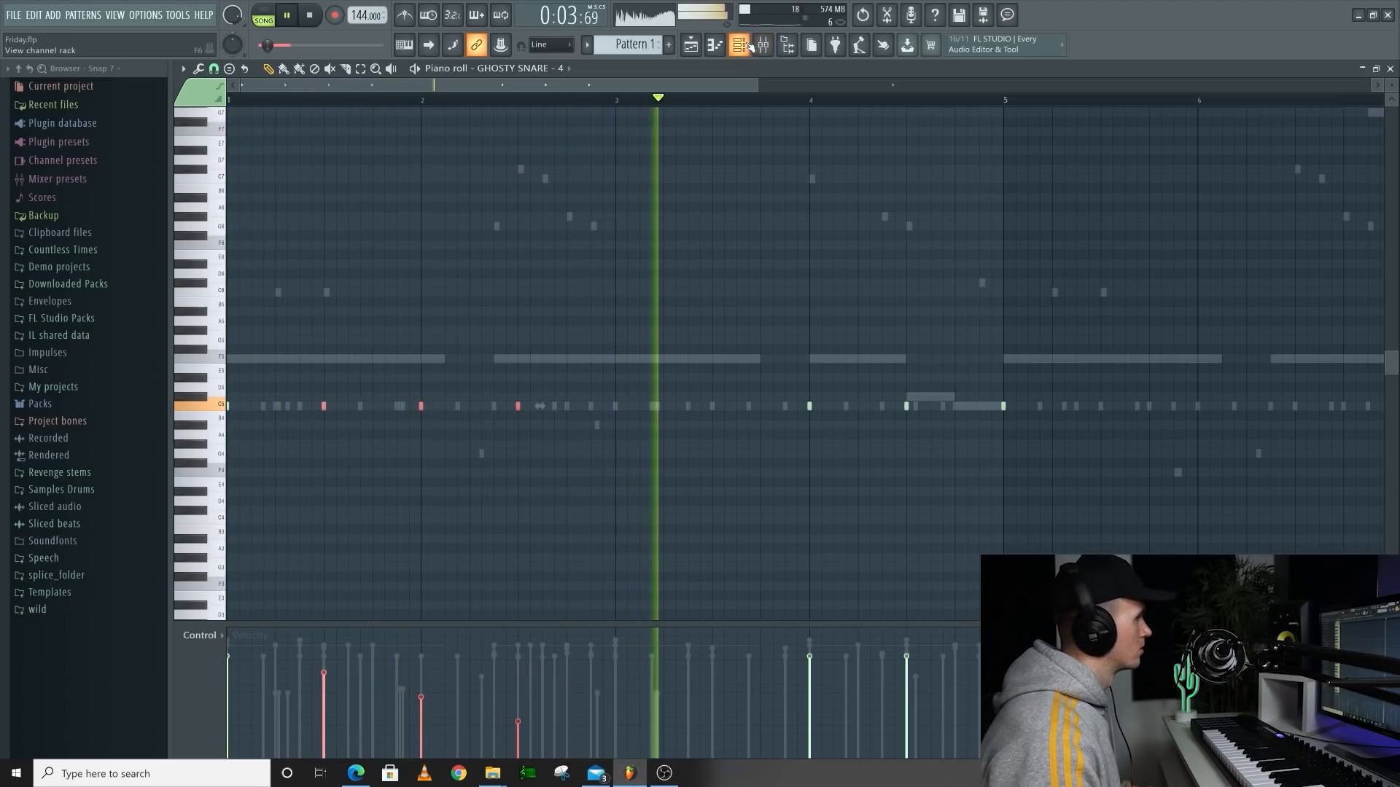
Split Pattern 1 by channel into separate playlist clips and move the playhead to bar 14
drag(1034, 365, 892, 428)
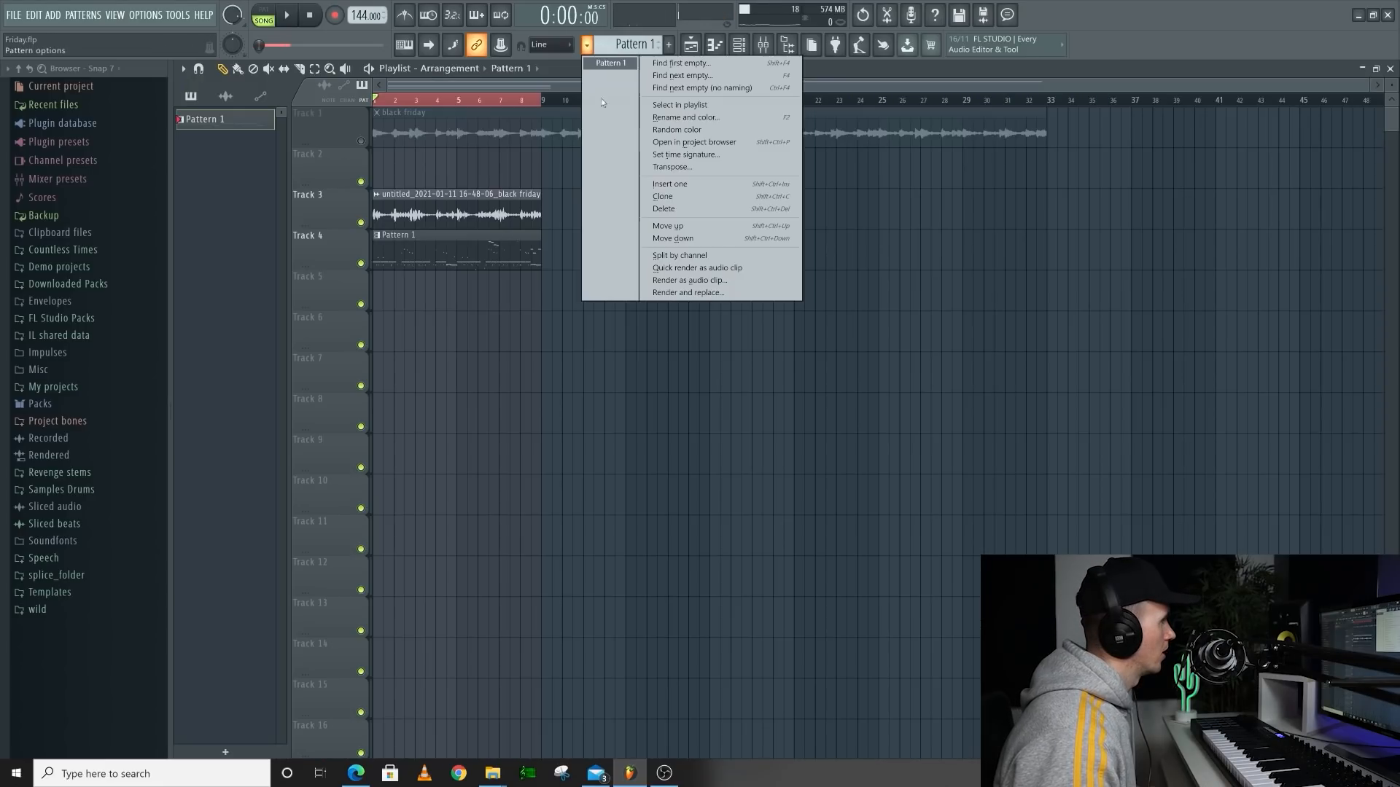
click(699, 256)
click(647, 100)
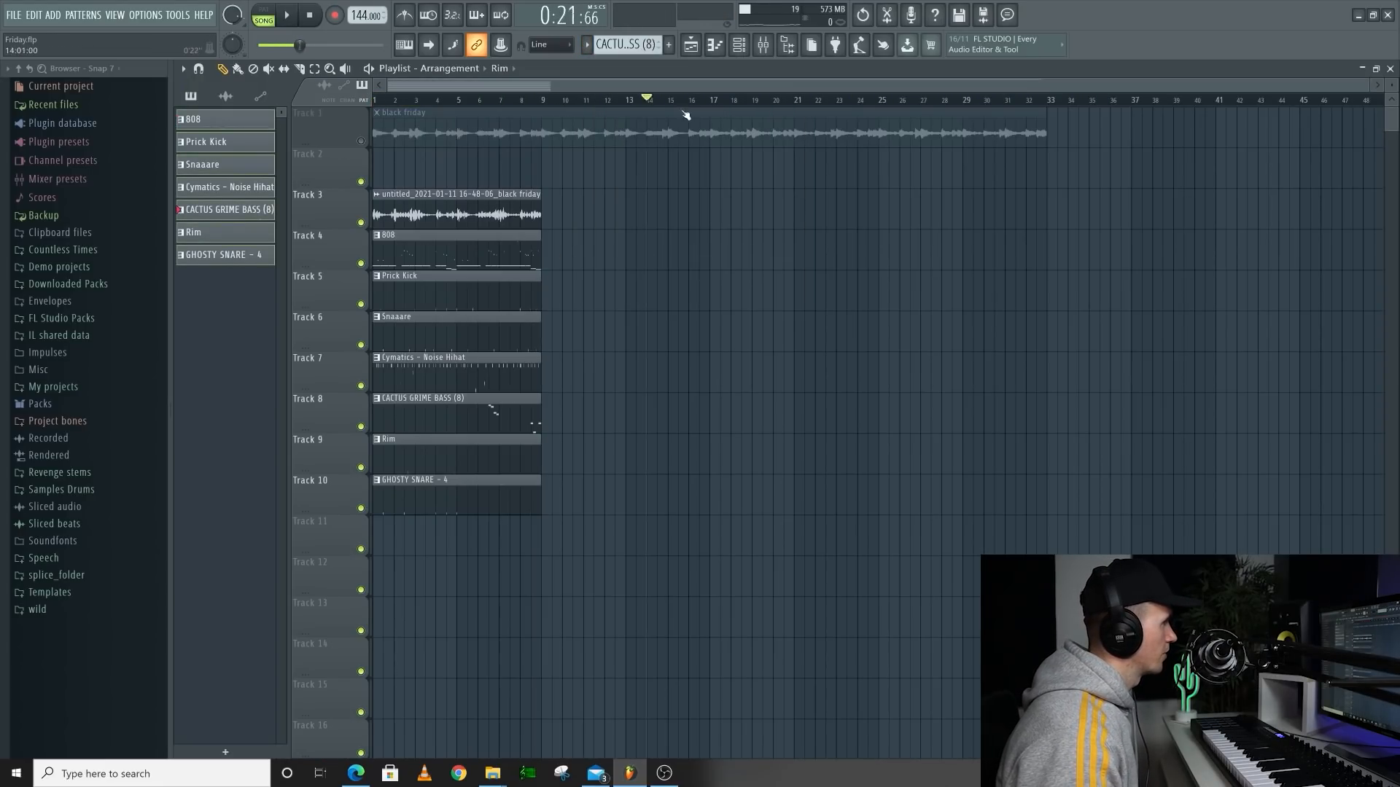
Unmute the original black friday audio on Track 1, play it back and open the mixer
click(360, 140)
key(space)
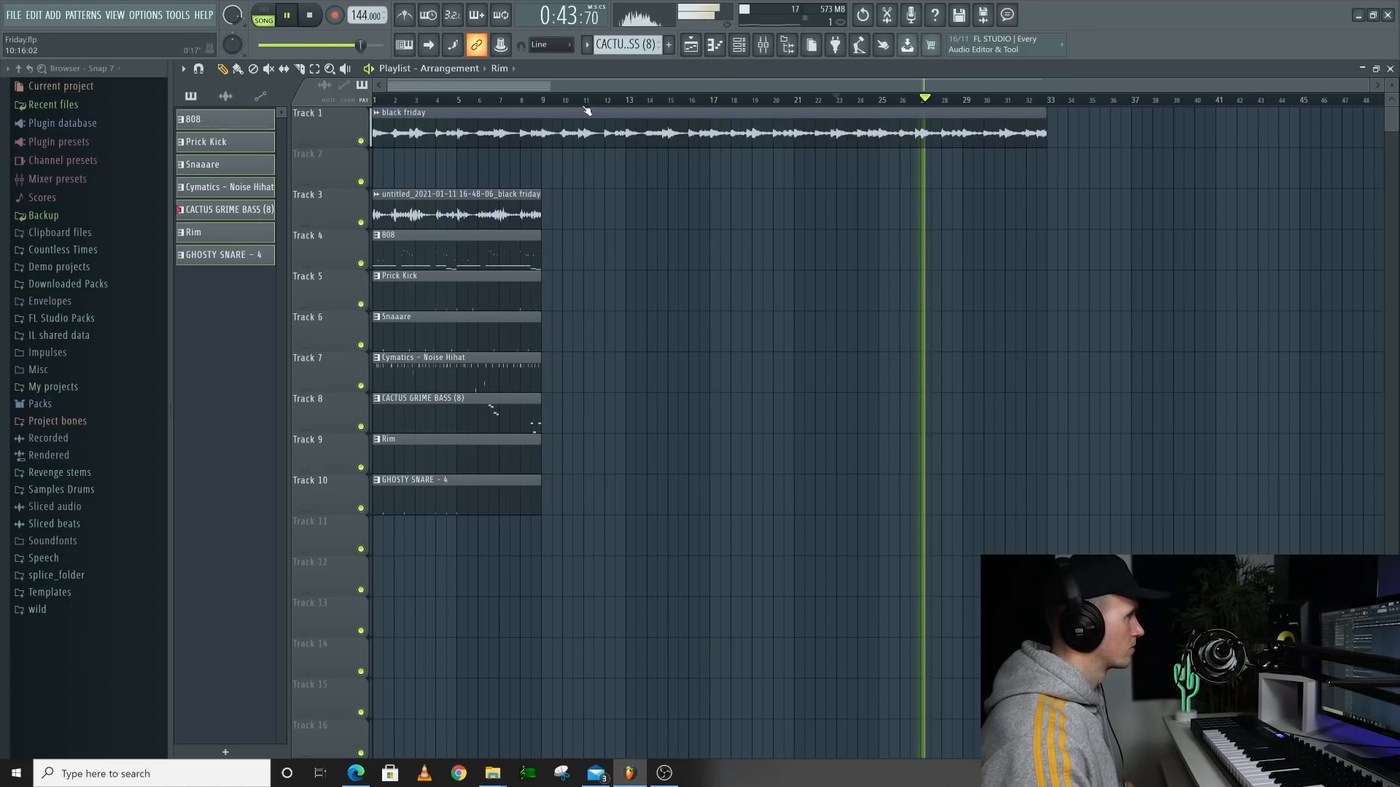
click(762, 45)
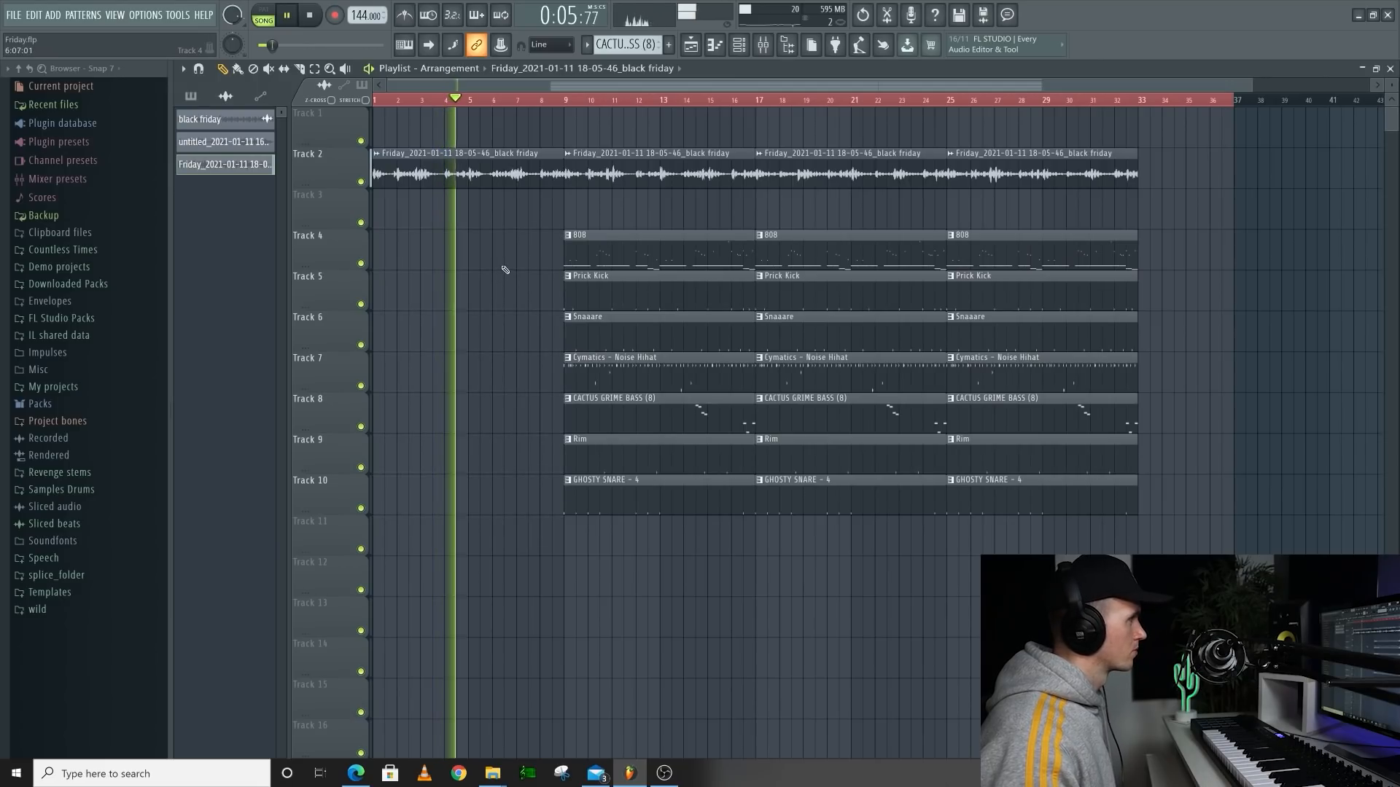
Slice the intro's Noise Hihat clip on Track 7 at bar 5 and delete its first half
key(c)
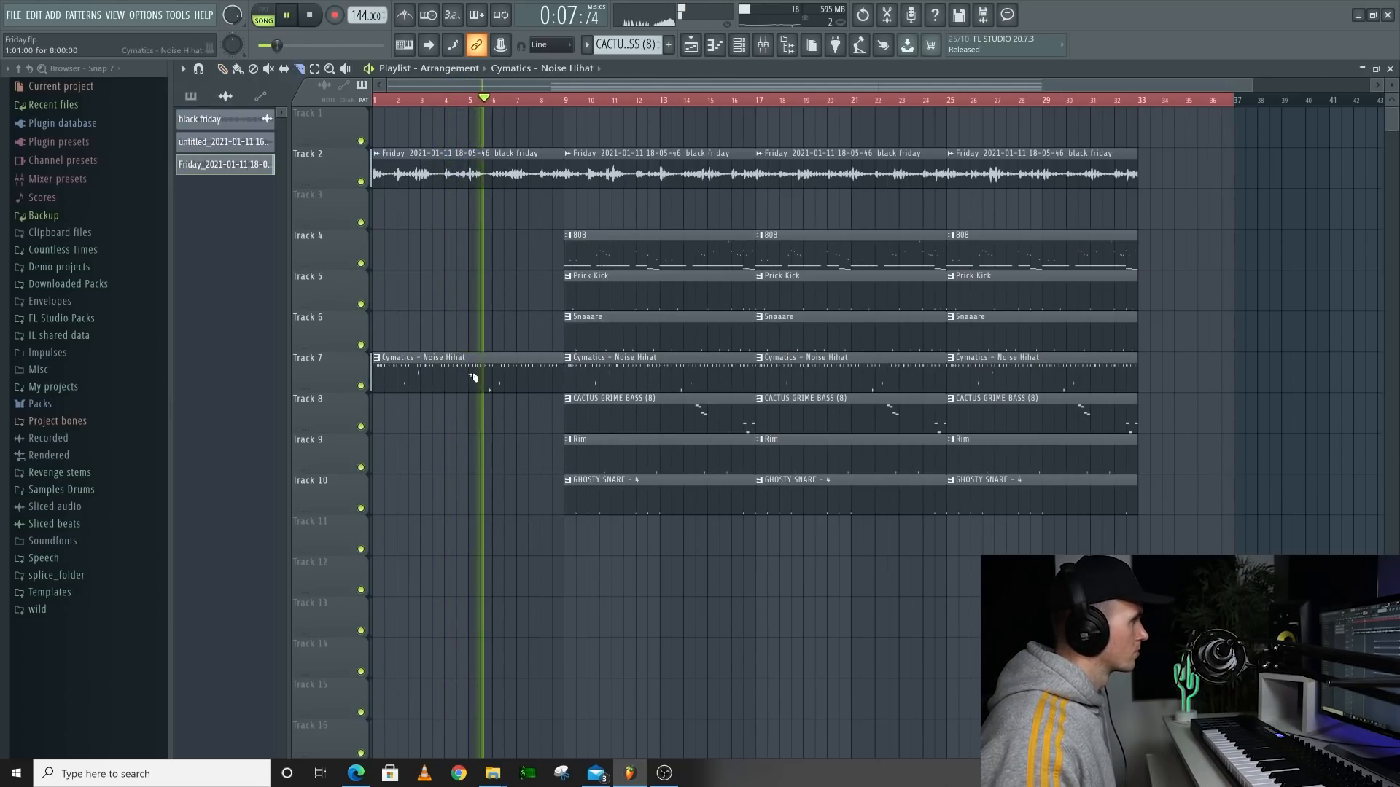
click(472, 375)
right_click(445, 370)
key(p)
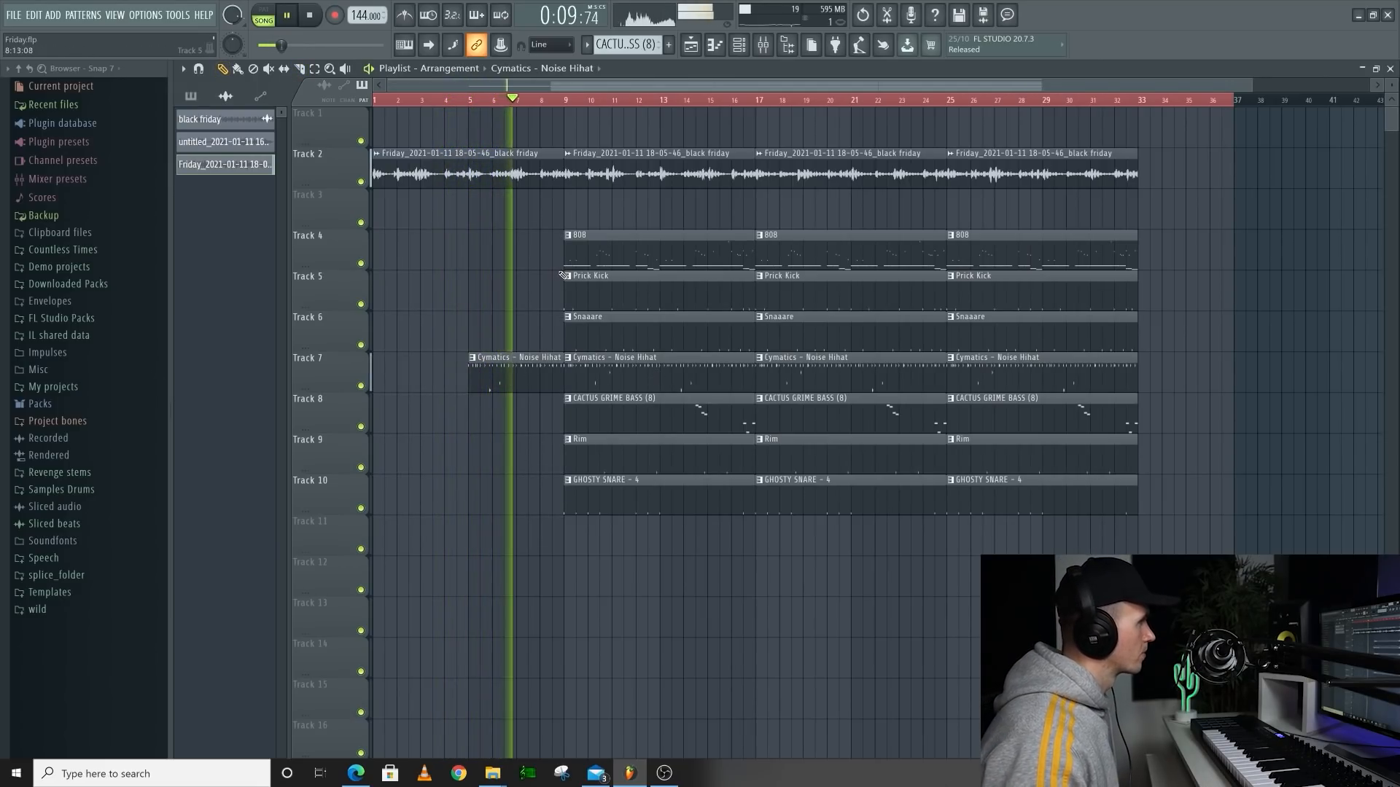
Delete the Prick Kick, Snaaare, CACTUS GRIME BASS, Rim and GHOSTY SNARE clips that start at bar 9
right_click(581, 291)
right_click(598, 331)
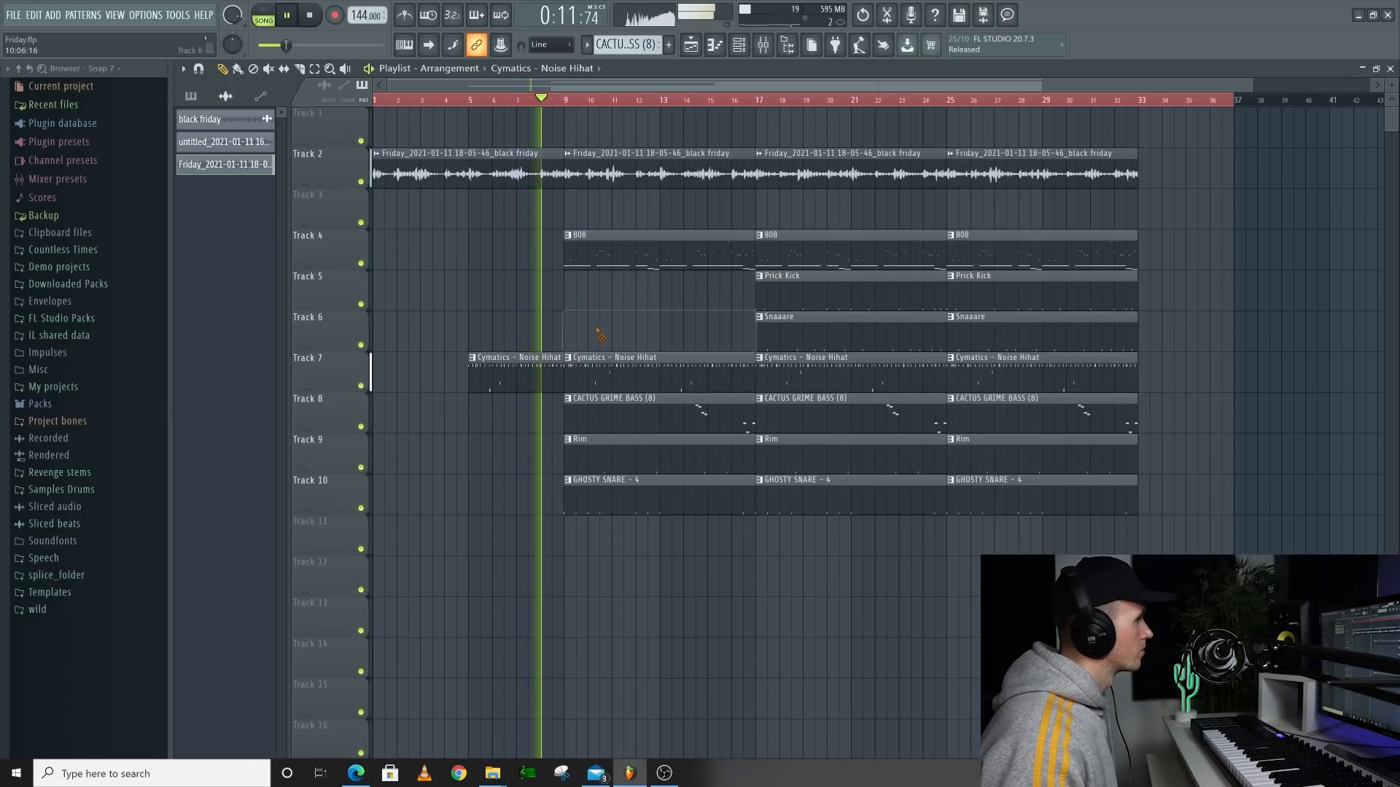
right_click(625, 419)
right_click(627, 456)
right_click(625, 496)
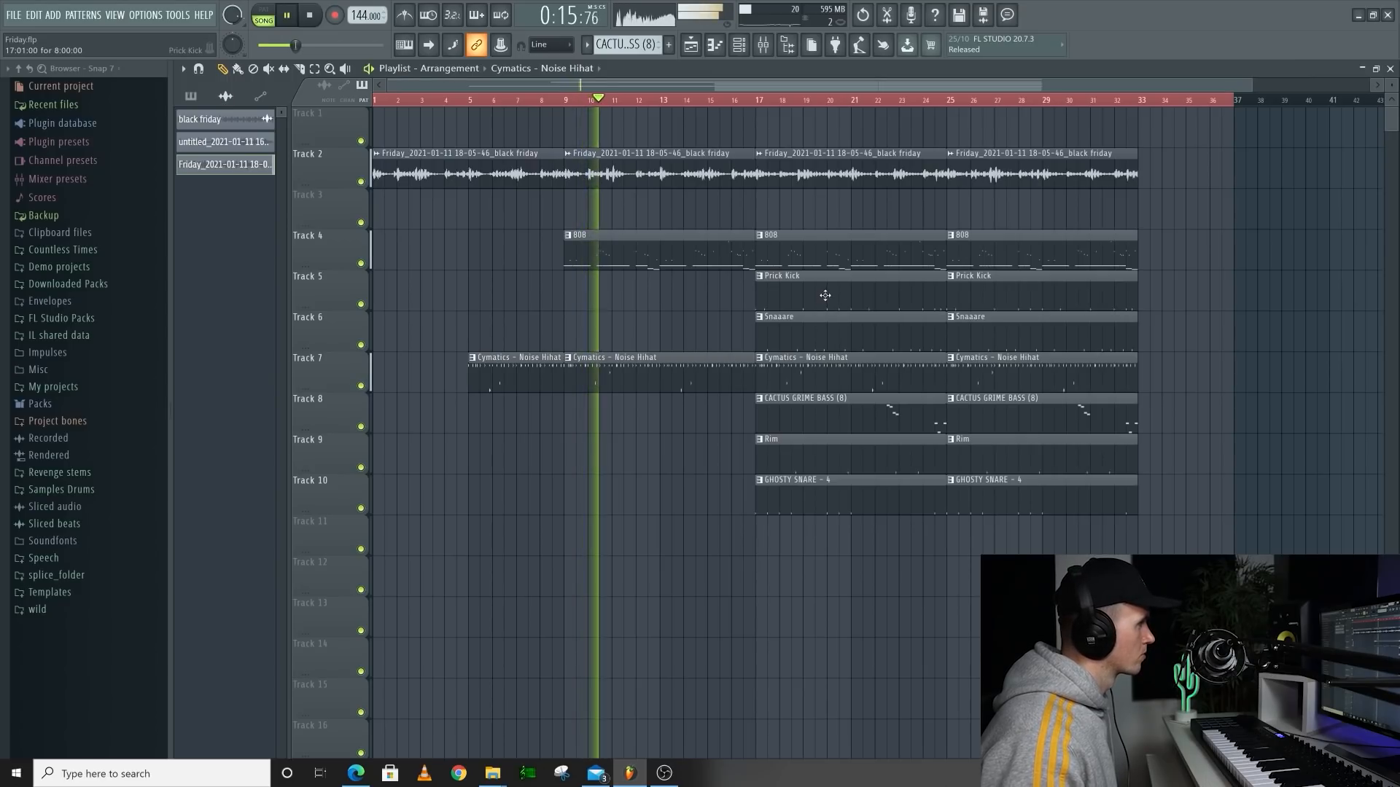
Copy the Snaaare clip from bar 17 to bar 9, slice it at bar 11 and delete the first part
drag(822, 330, 628, 313)
key(c)
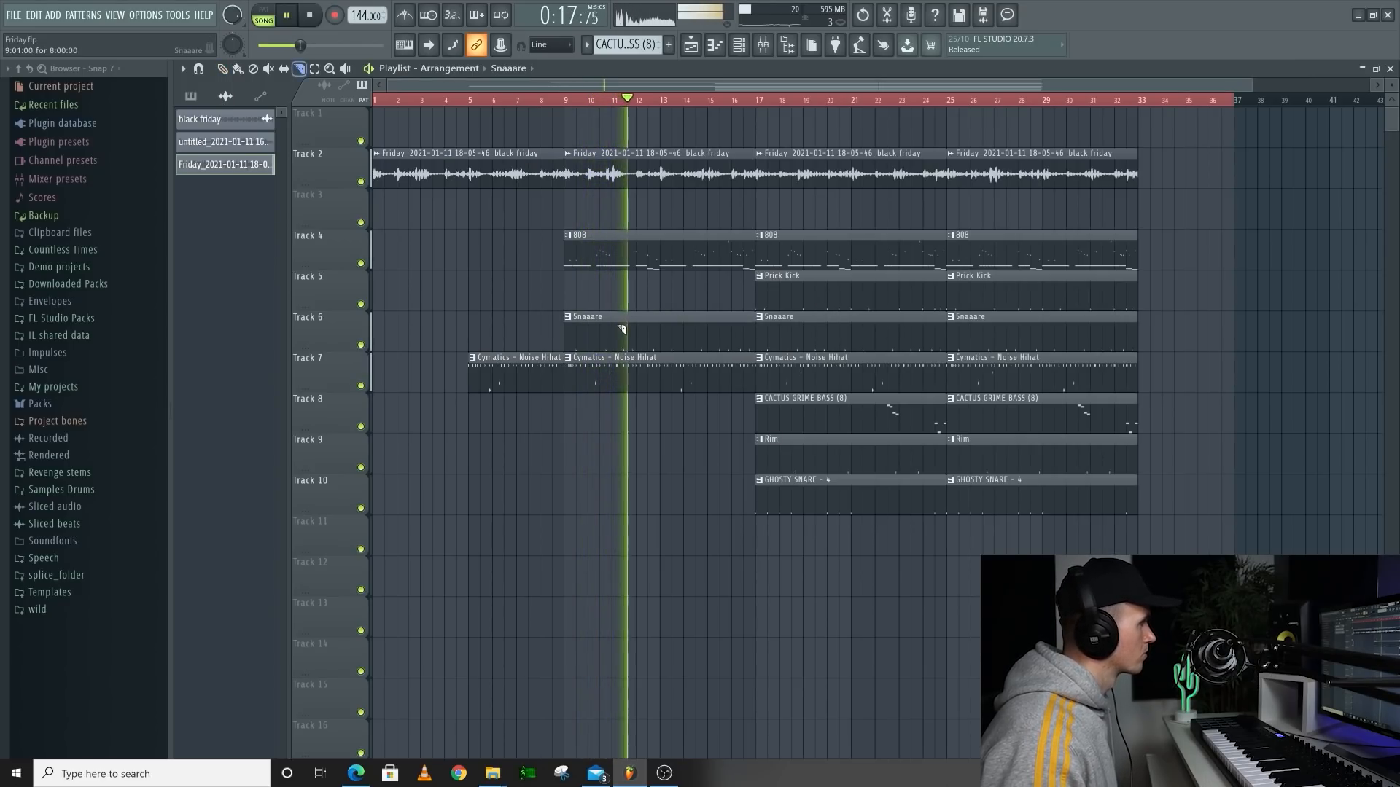
right_click(621, 329)
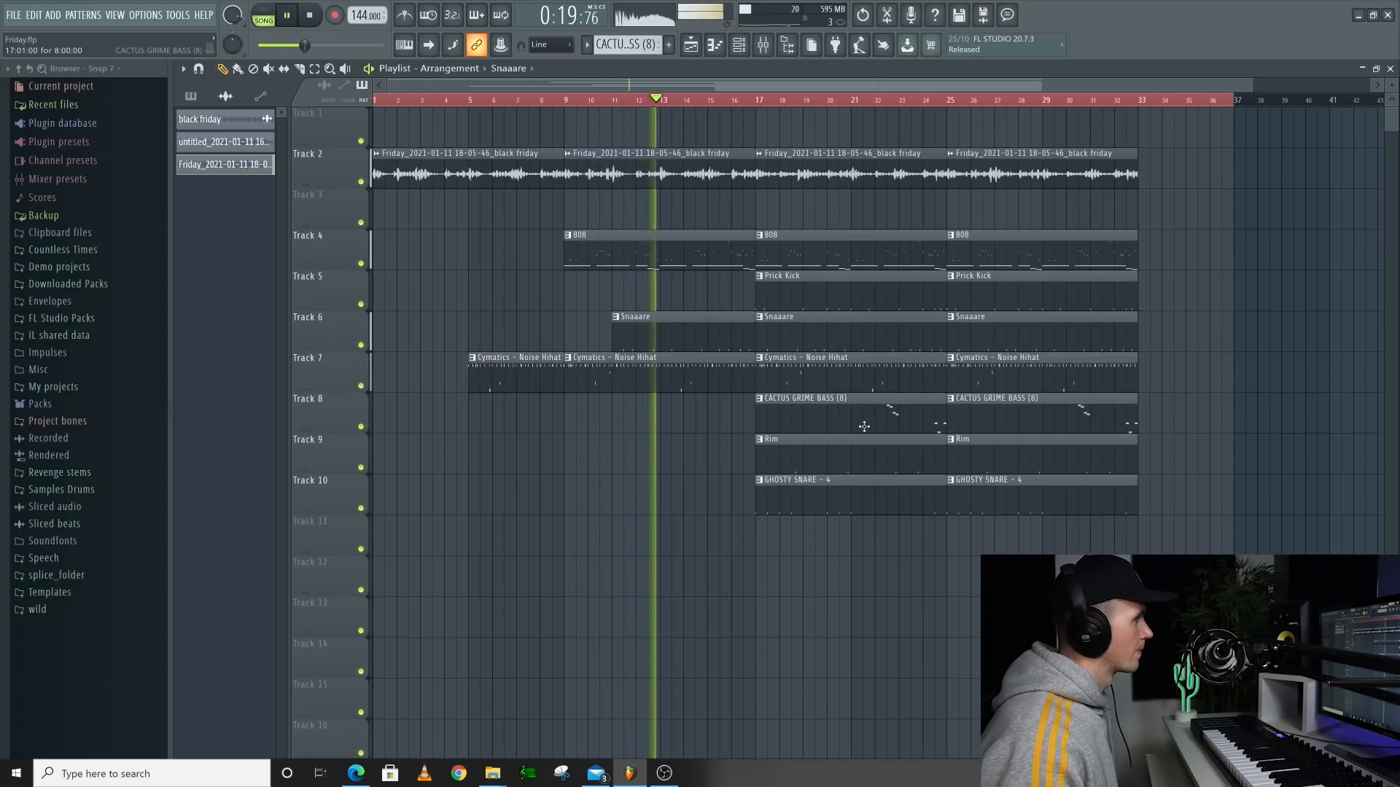
Copy the Rim clip to bar 9 and trim it to start at bar 13, and copy the Prick Kick clip to bar 9
drag(839, 440, 648, 435)
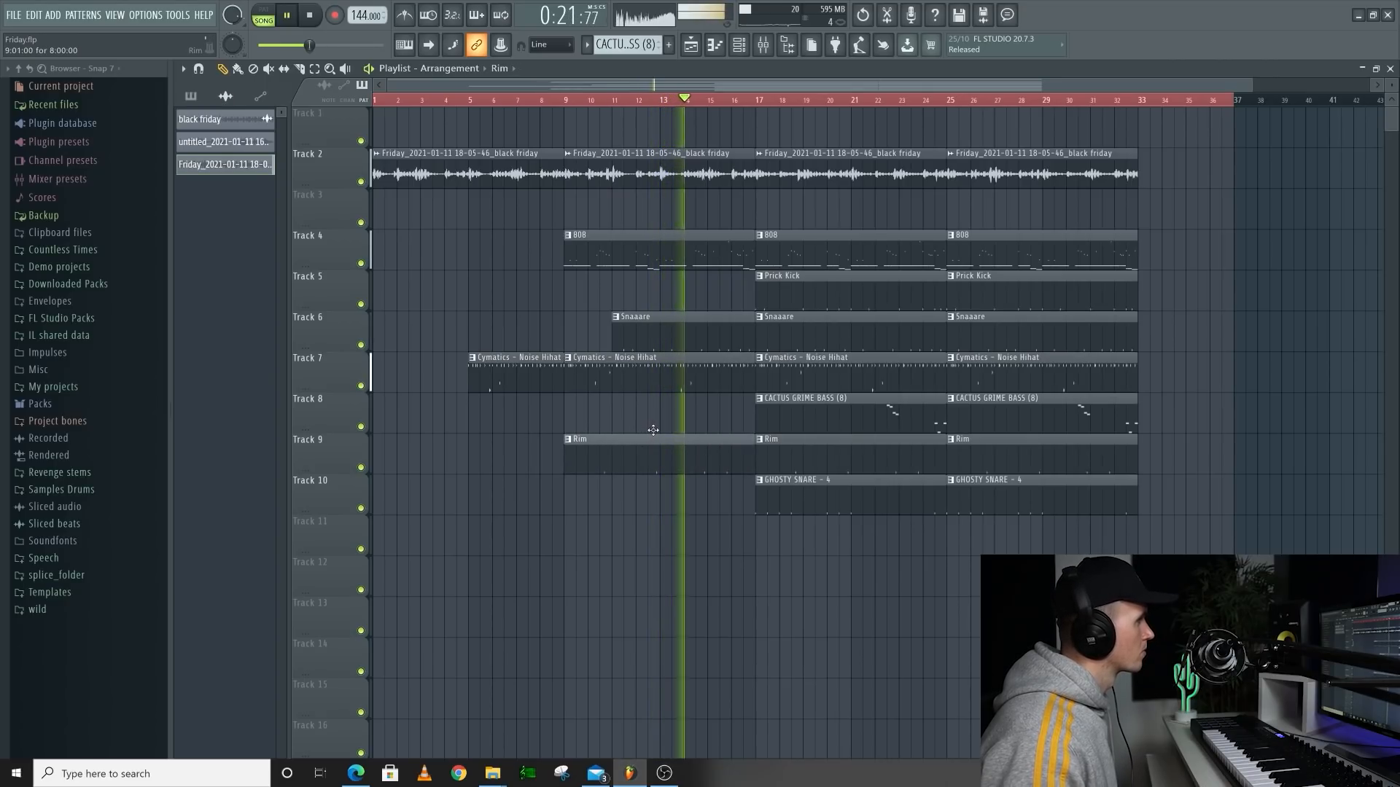
key(c)
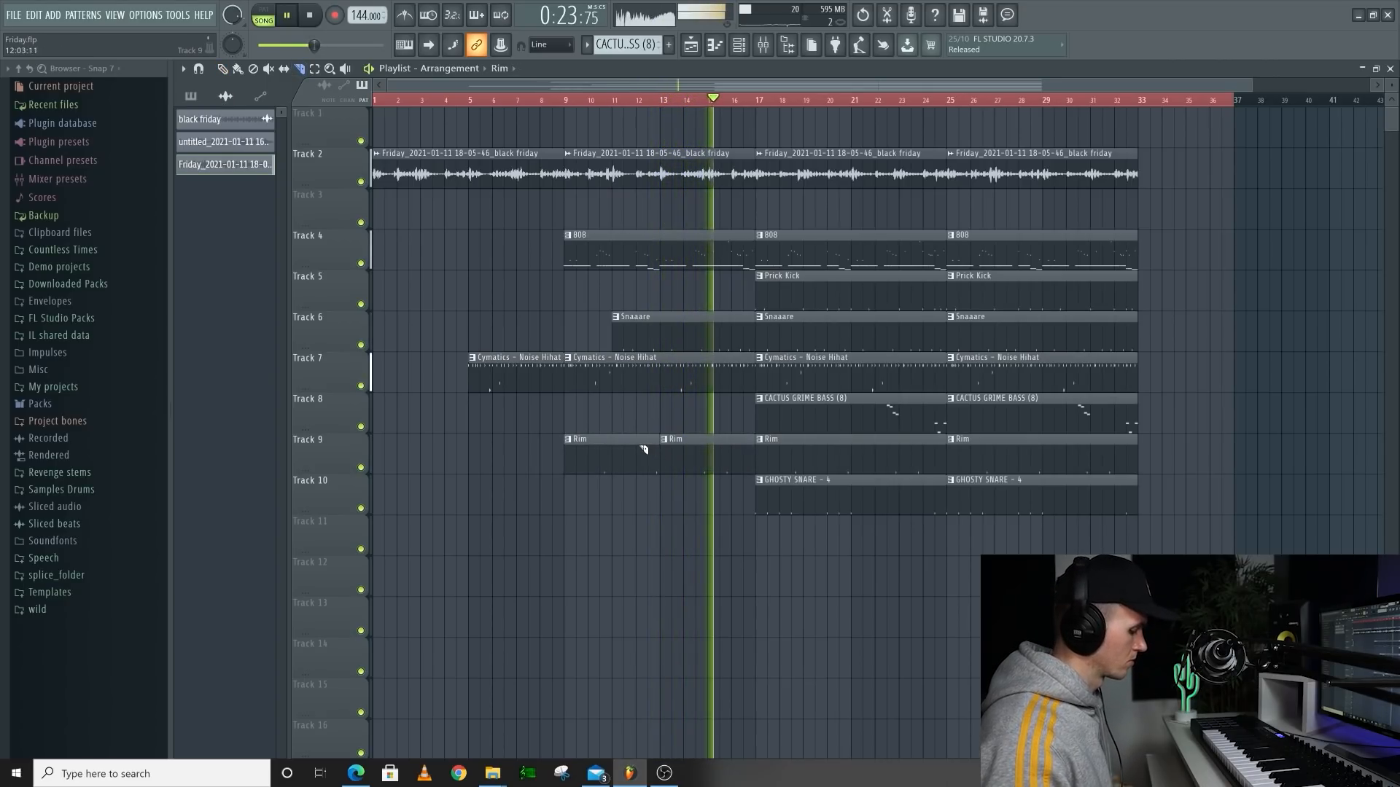
right_click(661, 454)
key(p)
drag(833, 276, 643, 276)
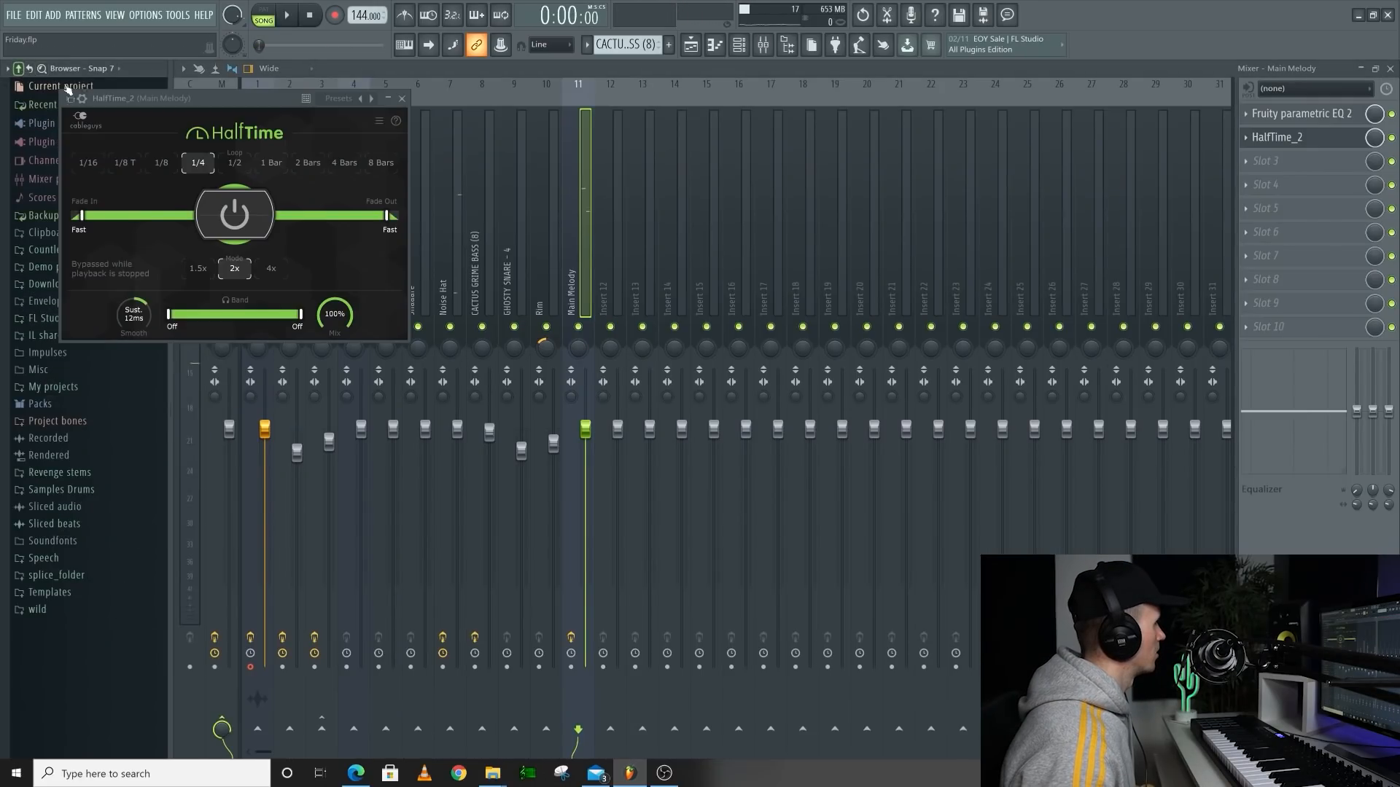
Create a playlist automation clip for HalfTime_2's mix level on the Main Melody track, and close the plugin window
key(space)
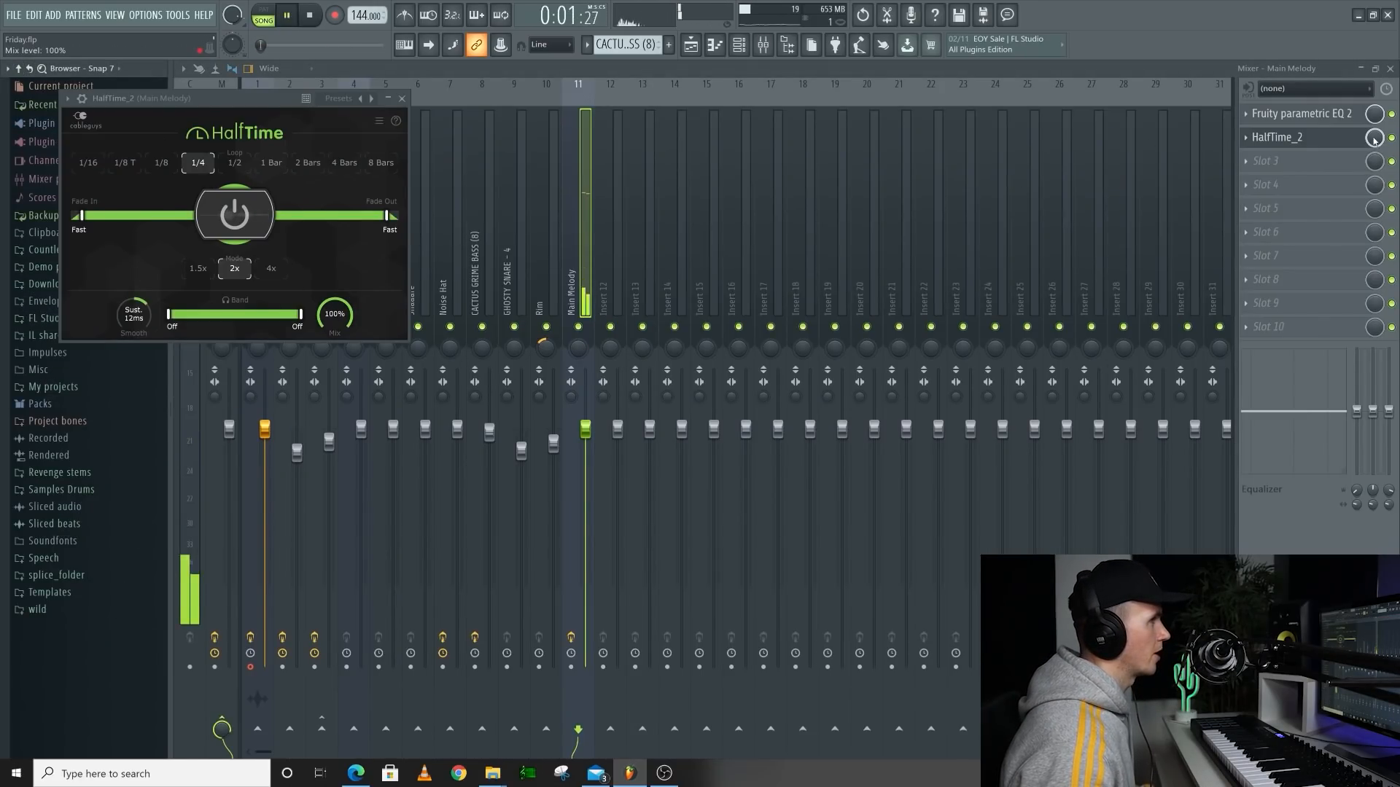
key(F5)
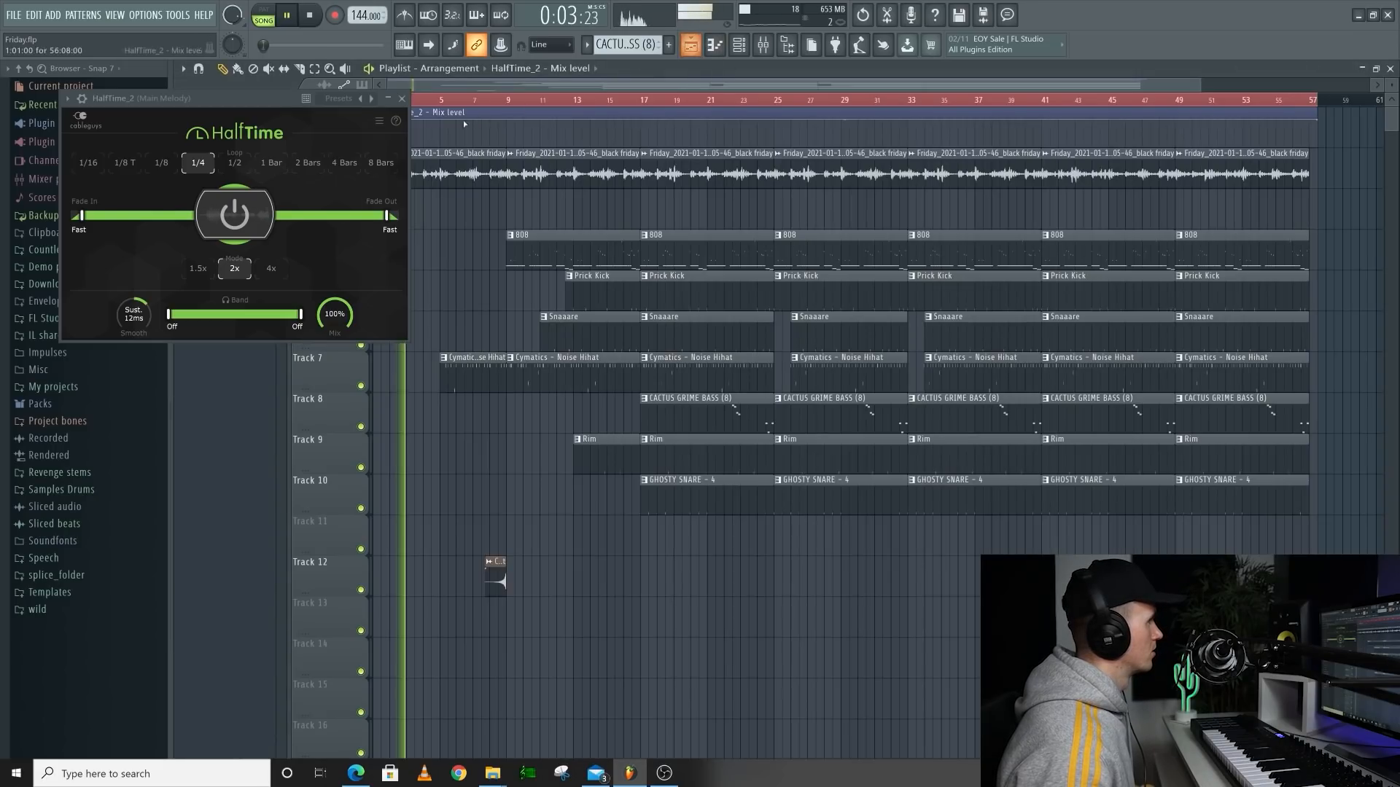
click(403, 98)
key(F9)
key(F5)
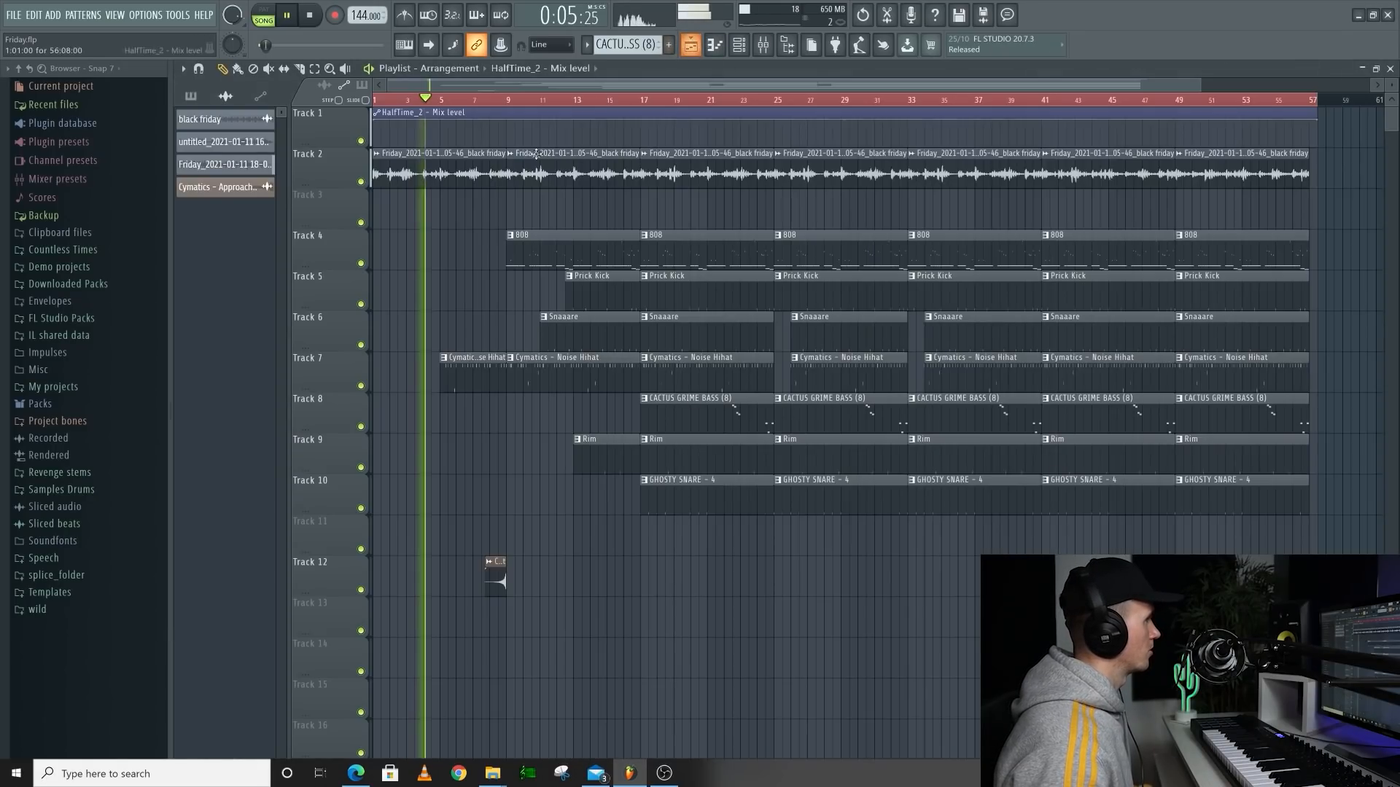
Enlarge the playlist tracks slightly and move the HalfTime_2 mix level automation below the melody audio
drag(1391, 86, 1391, 82)
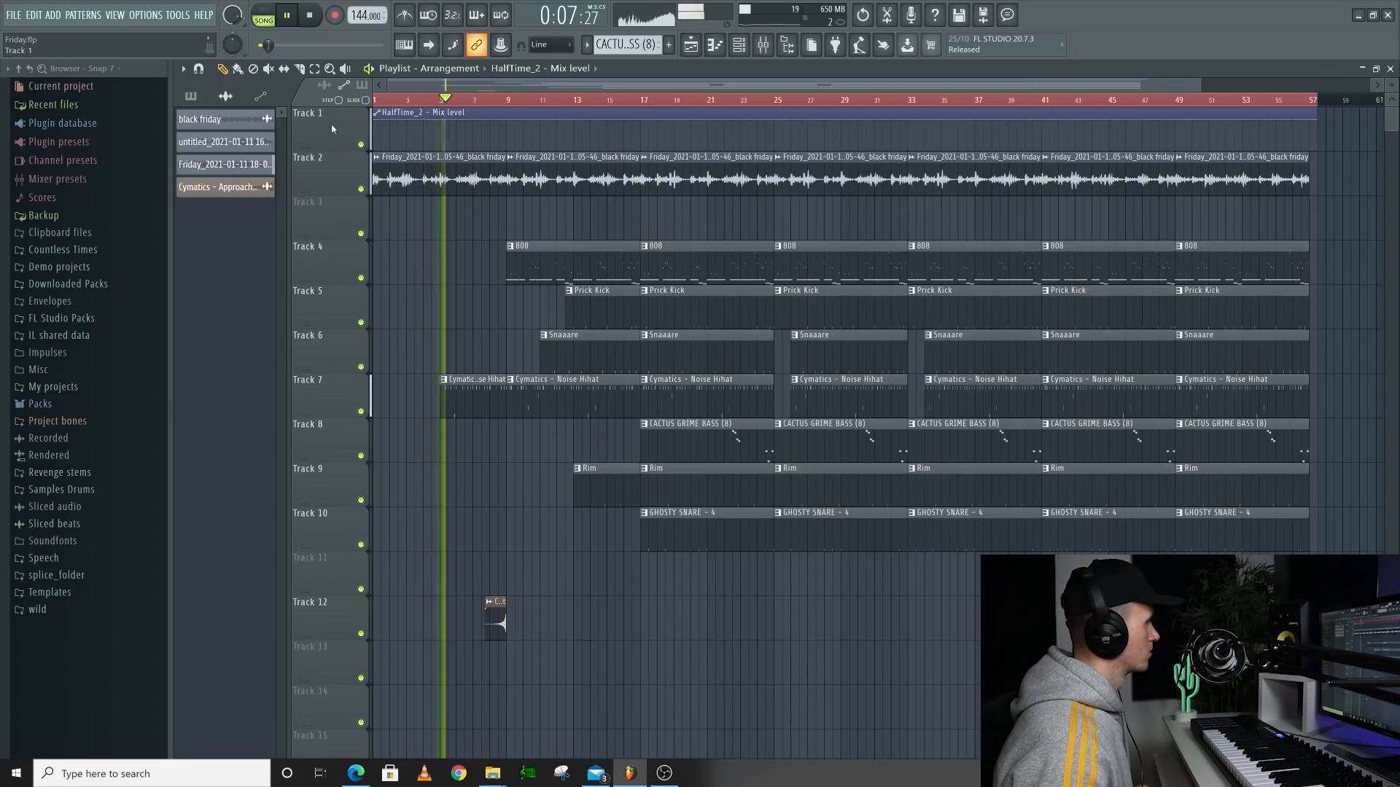
drag(333, 128, 337, 176)
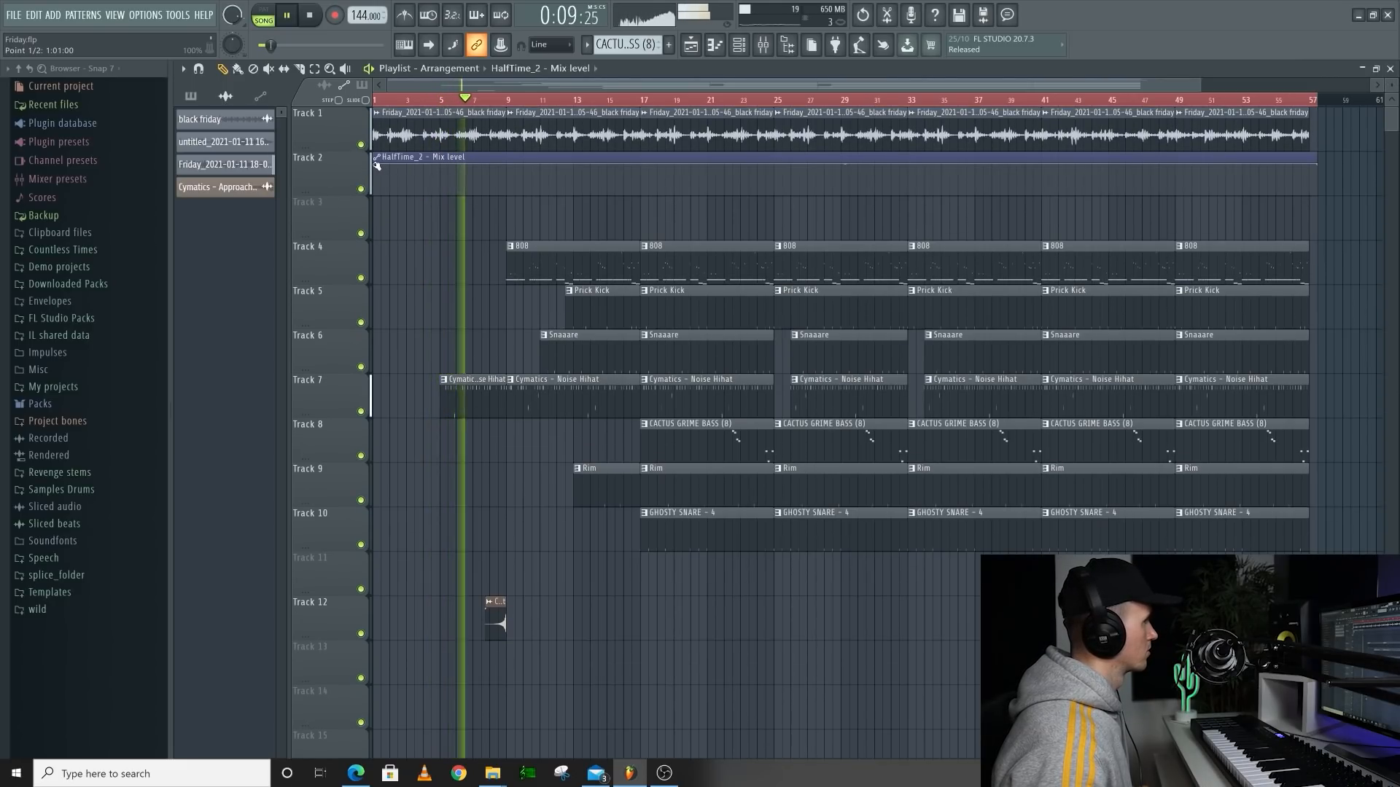
Shape the HalfTime_2 mix automation to fall steeply to its minimum at bar 9, lower its end point fully, and audition from bar 8
key(space)
right_click(508, 177)
drag(508, 178, 508, 196)
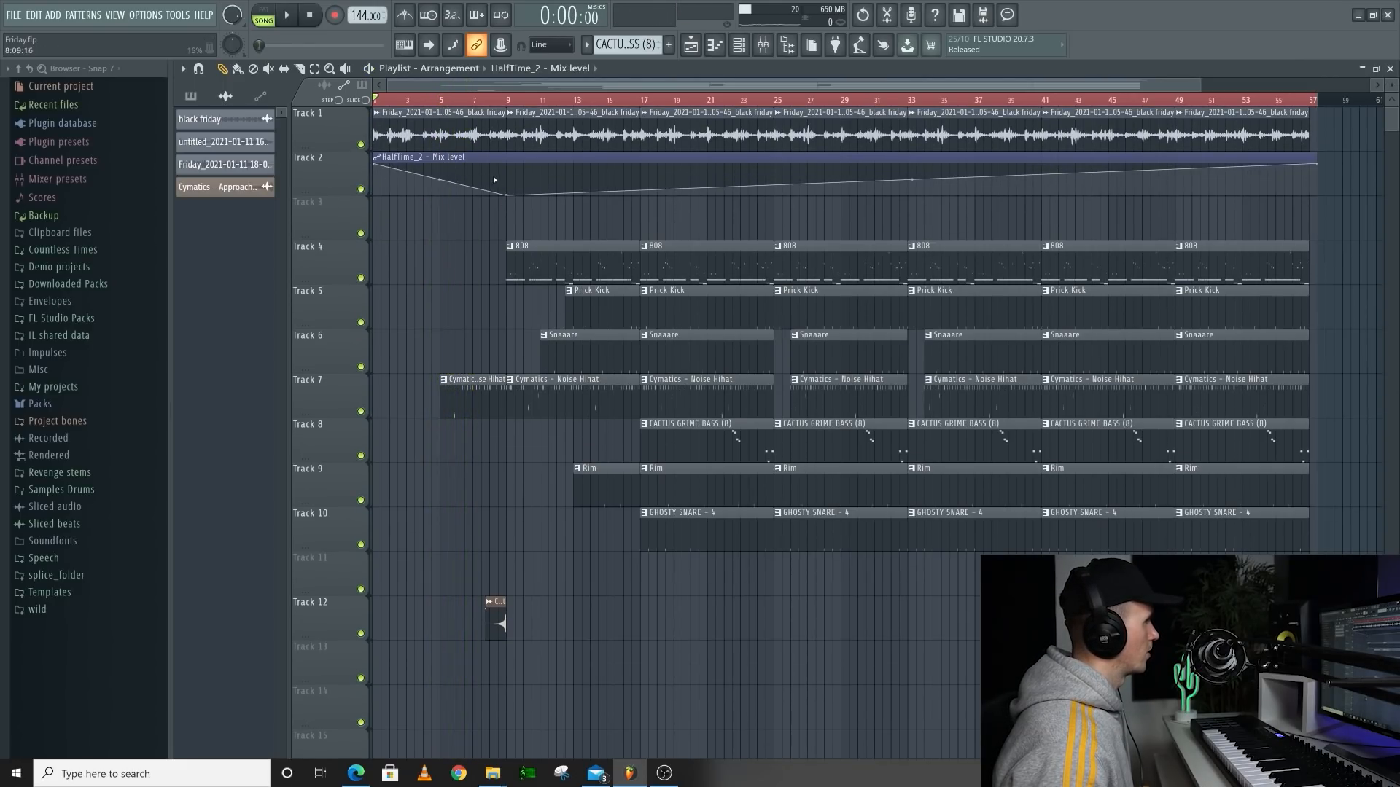
click(488, 100)
key(space)
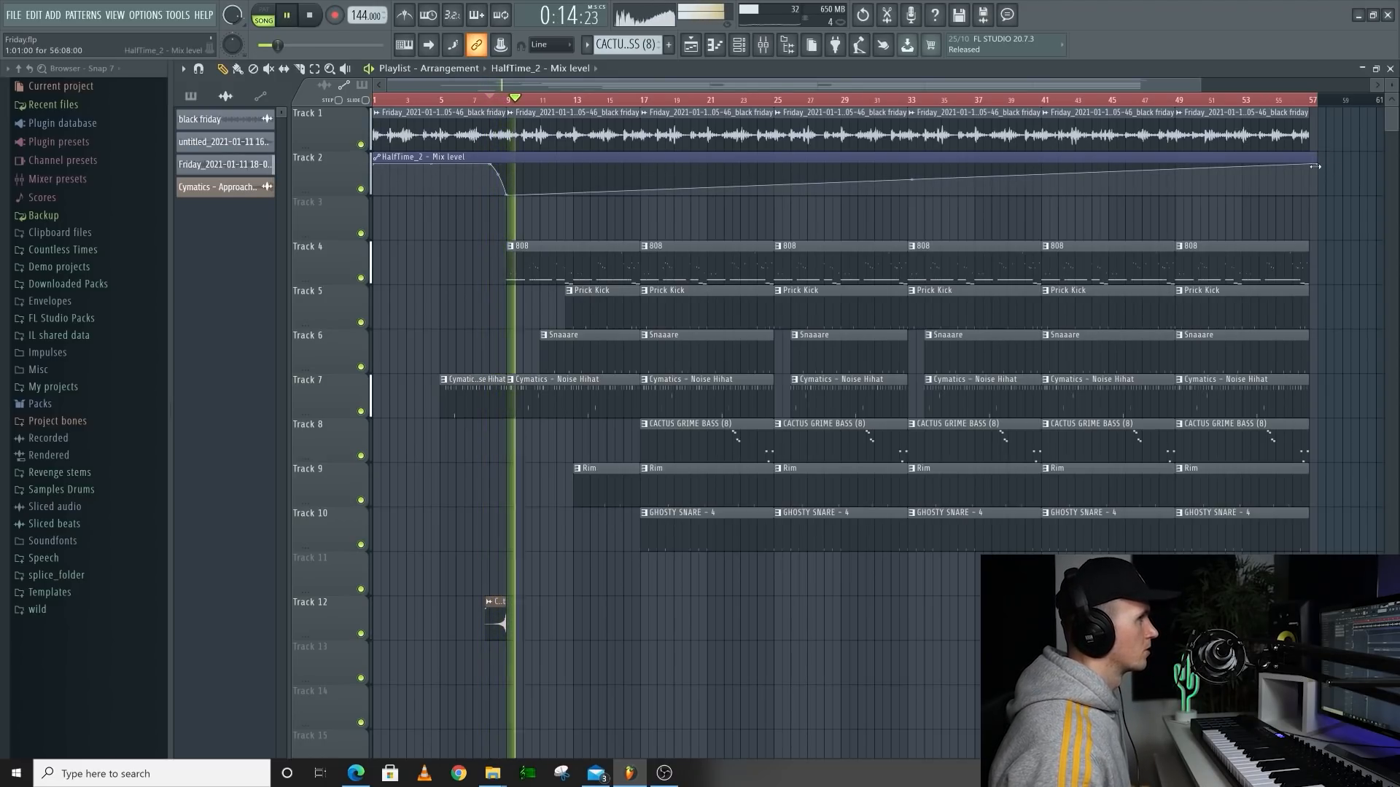
drag(1316, 166, 1310, 211)
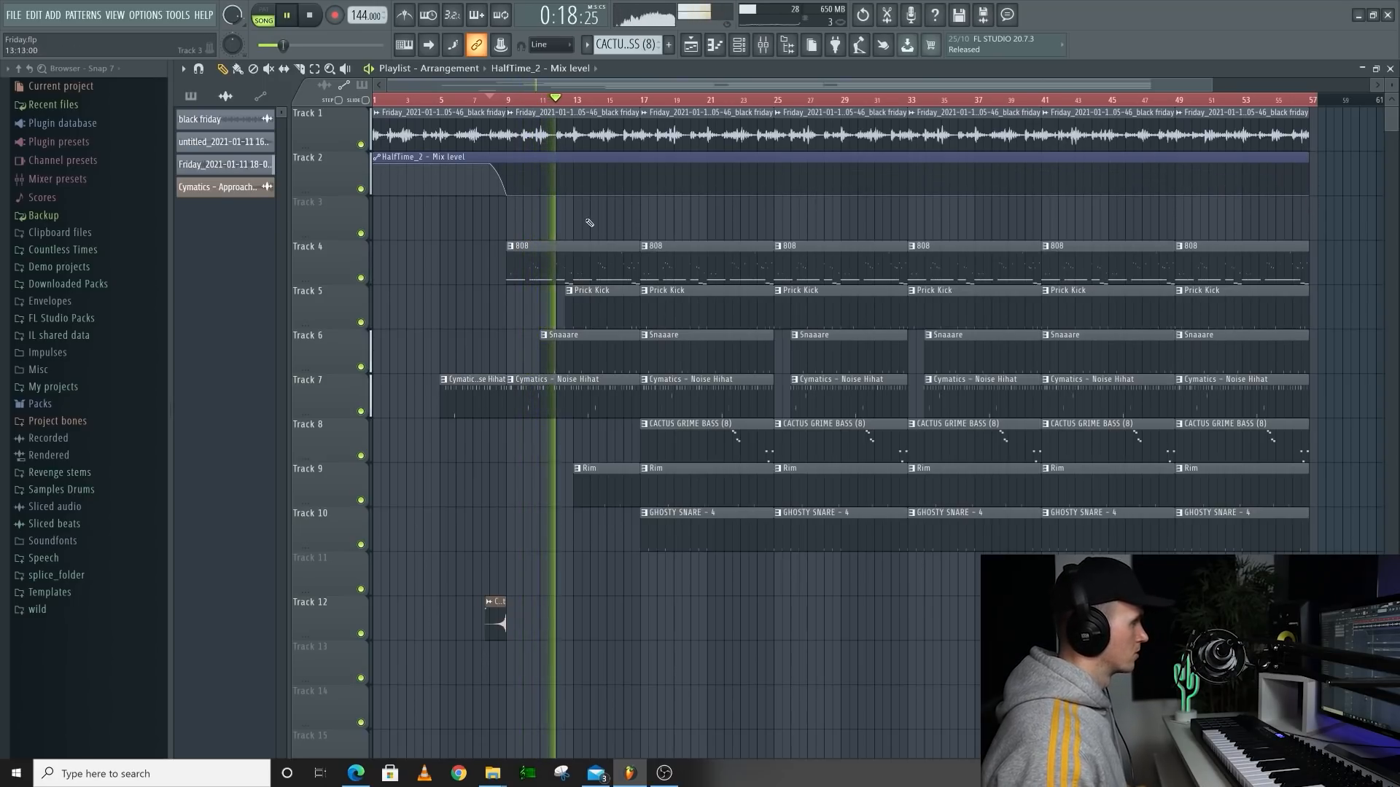
Make the 808 clip at bar 9 unique and edit its pattern in the piano roll
click(489, 246)
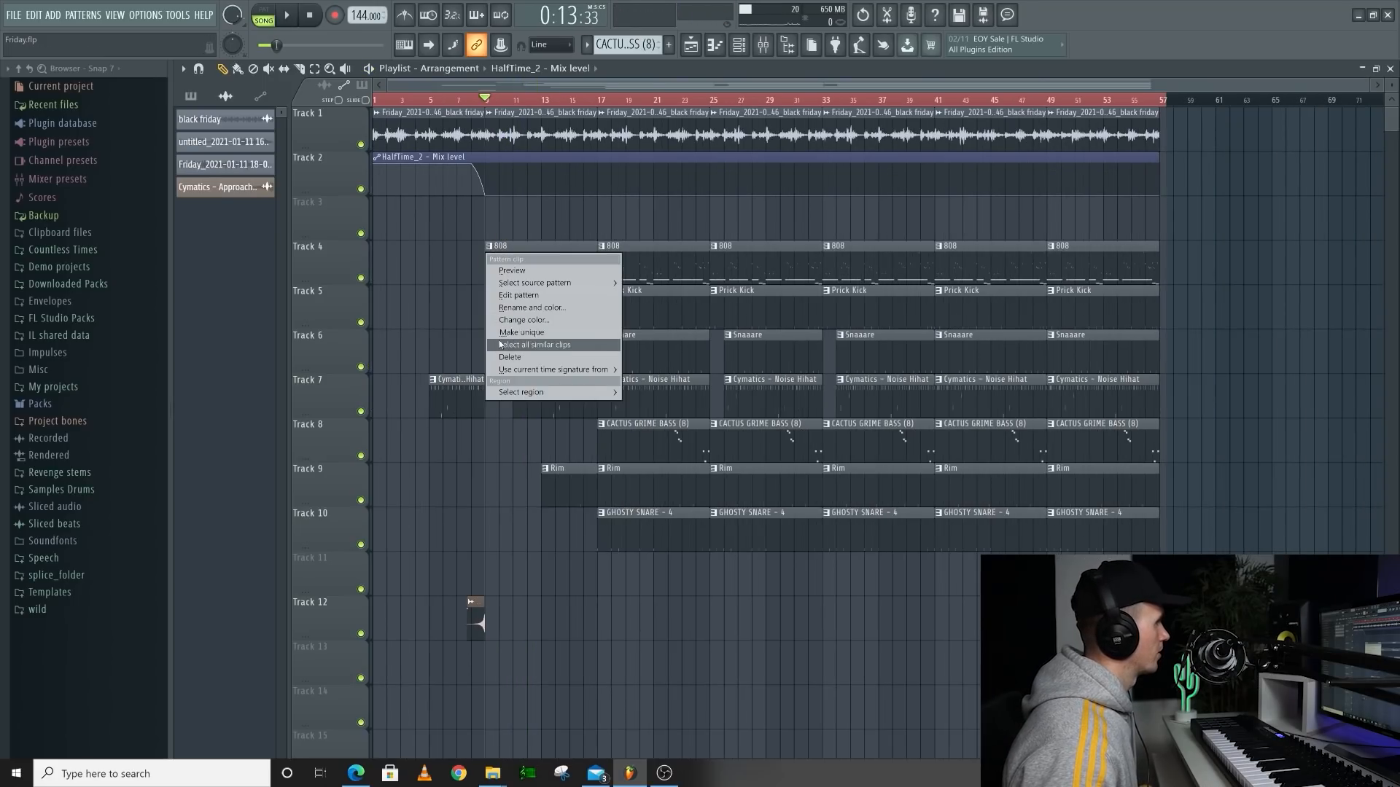
click(509, 332)
double_click(515, 258)
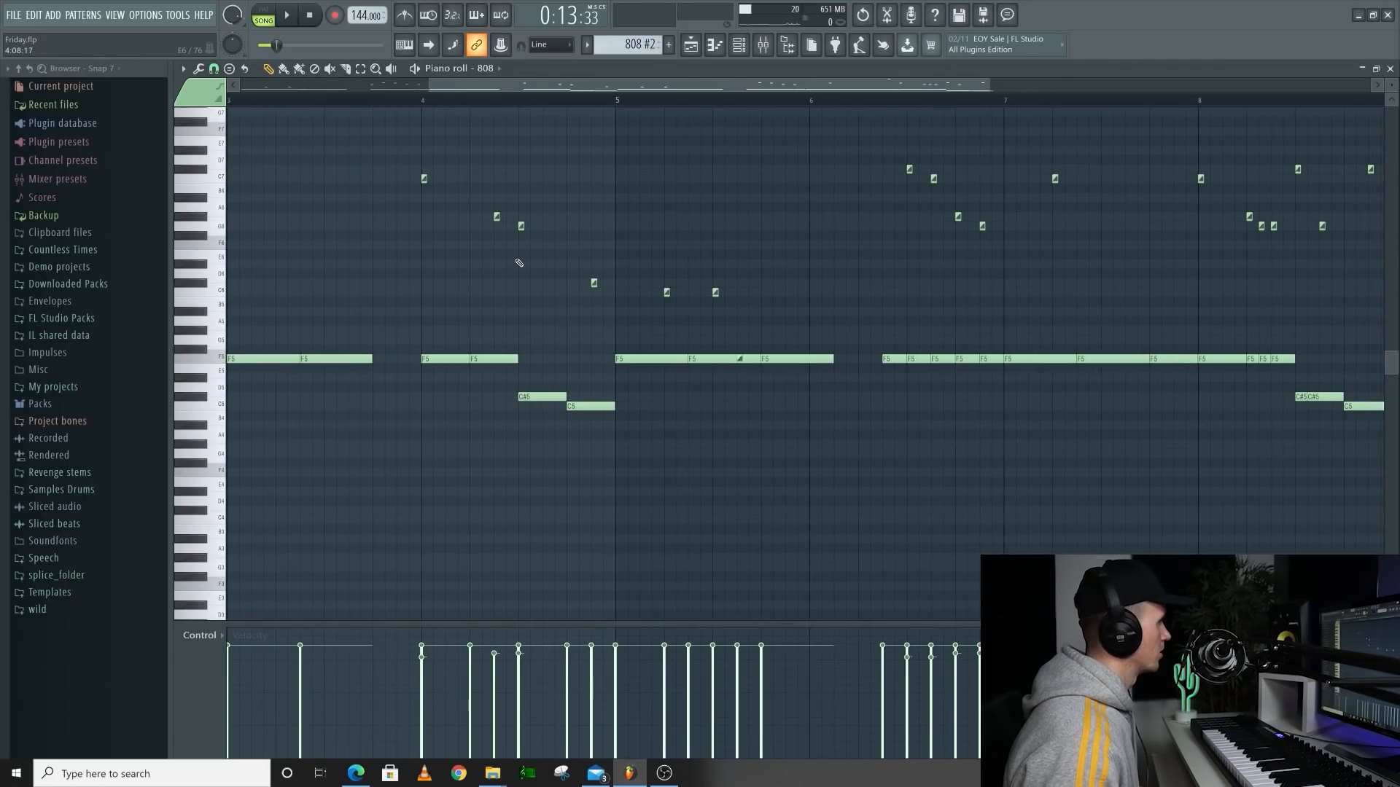
key(F7)
Make the 808 clip at bar 25 unique and thin out its pattern, leaving a gap through most of bar 2
click(714, 246)
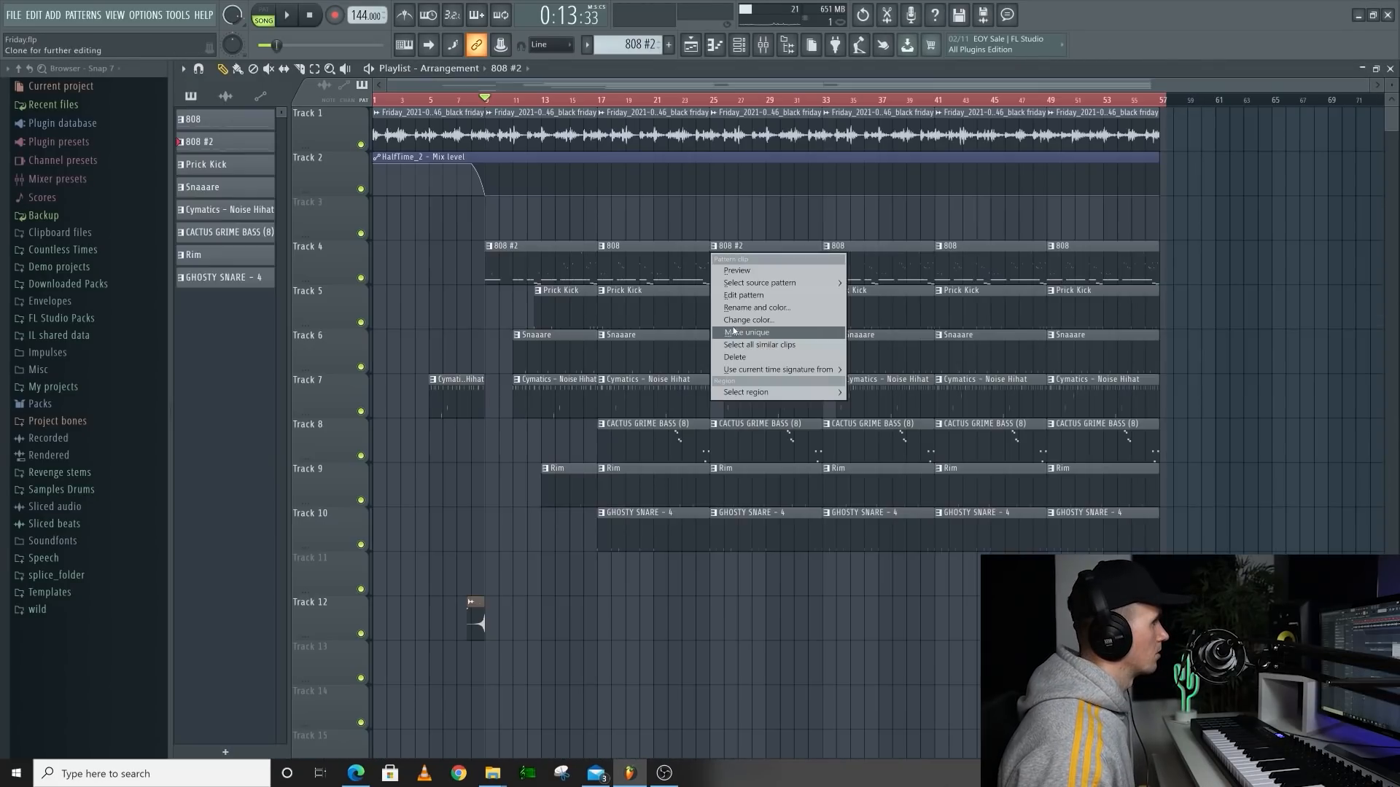
click(732, 331)
double_click(756, 257)
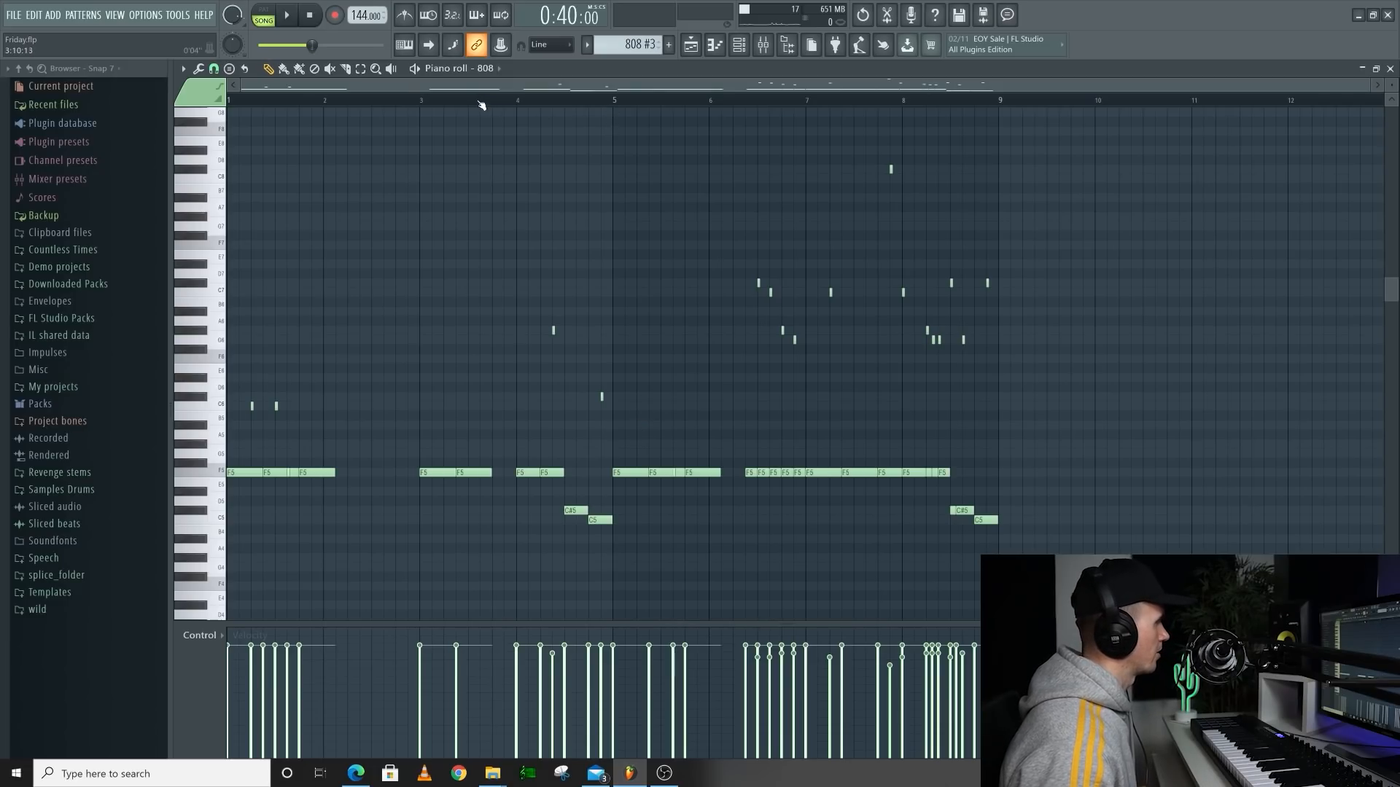
key(F7)
Make the 808 clip at bar 33 unique
click(809, 246)
click(838, 333)
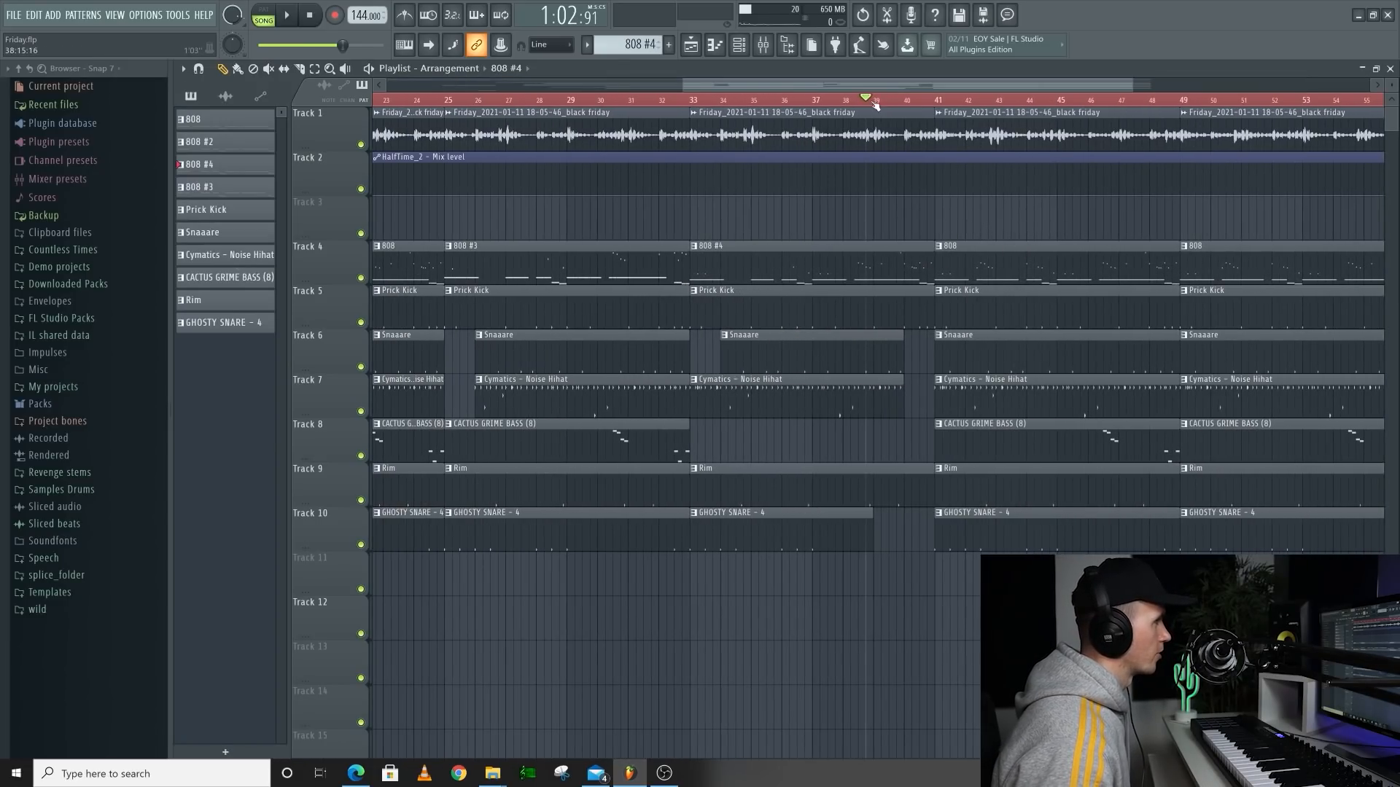
Place a copy of the reverse impact on Track 12 leading into bar 41 and cut off the end of the Rim clip before it
drag(872, 102, 864, 102)
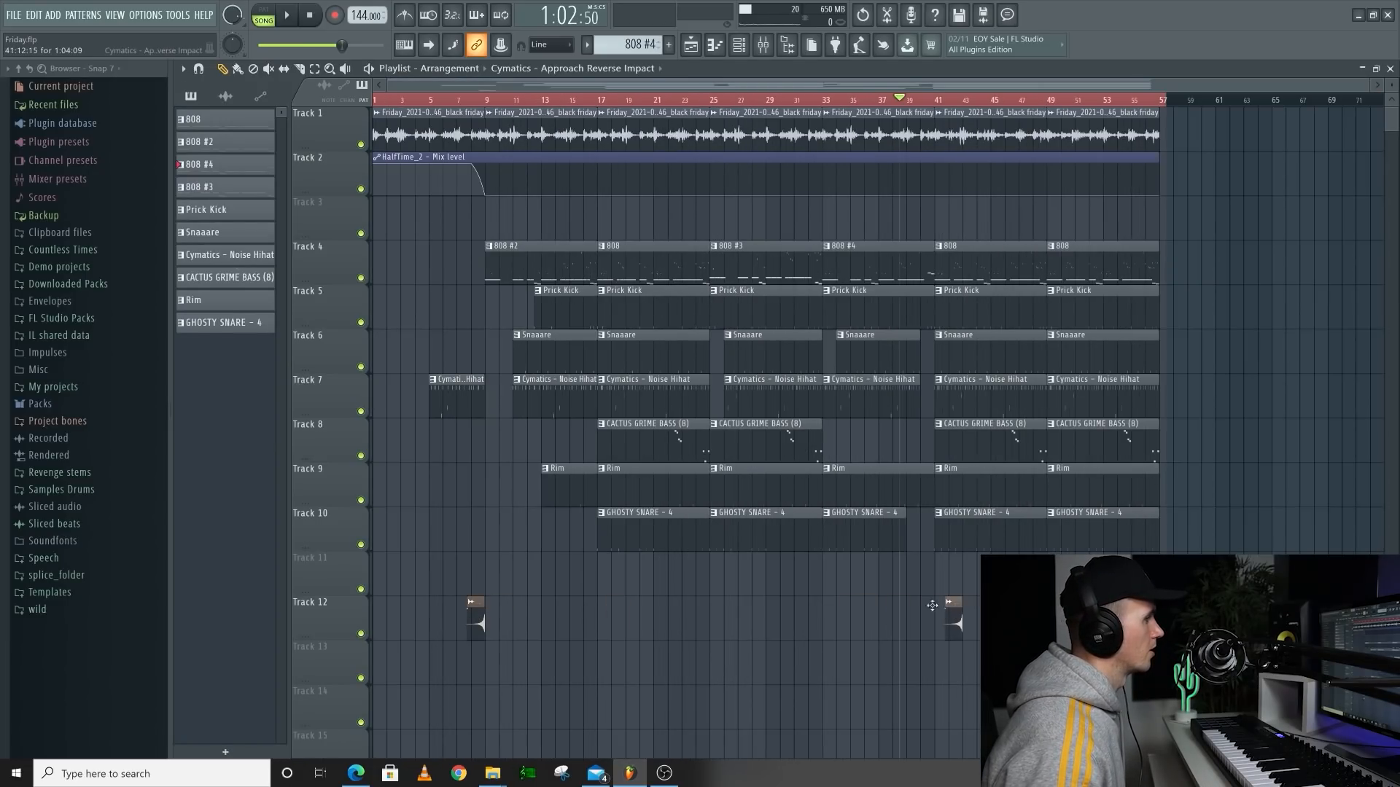
key(space)
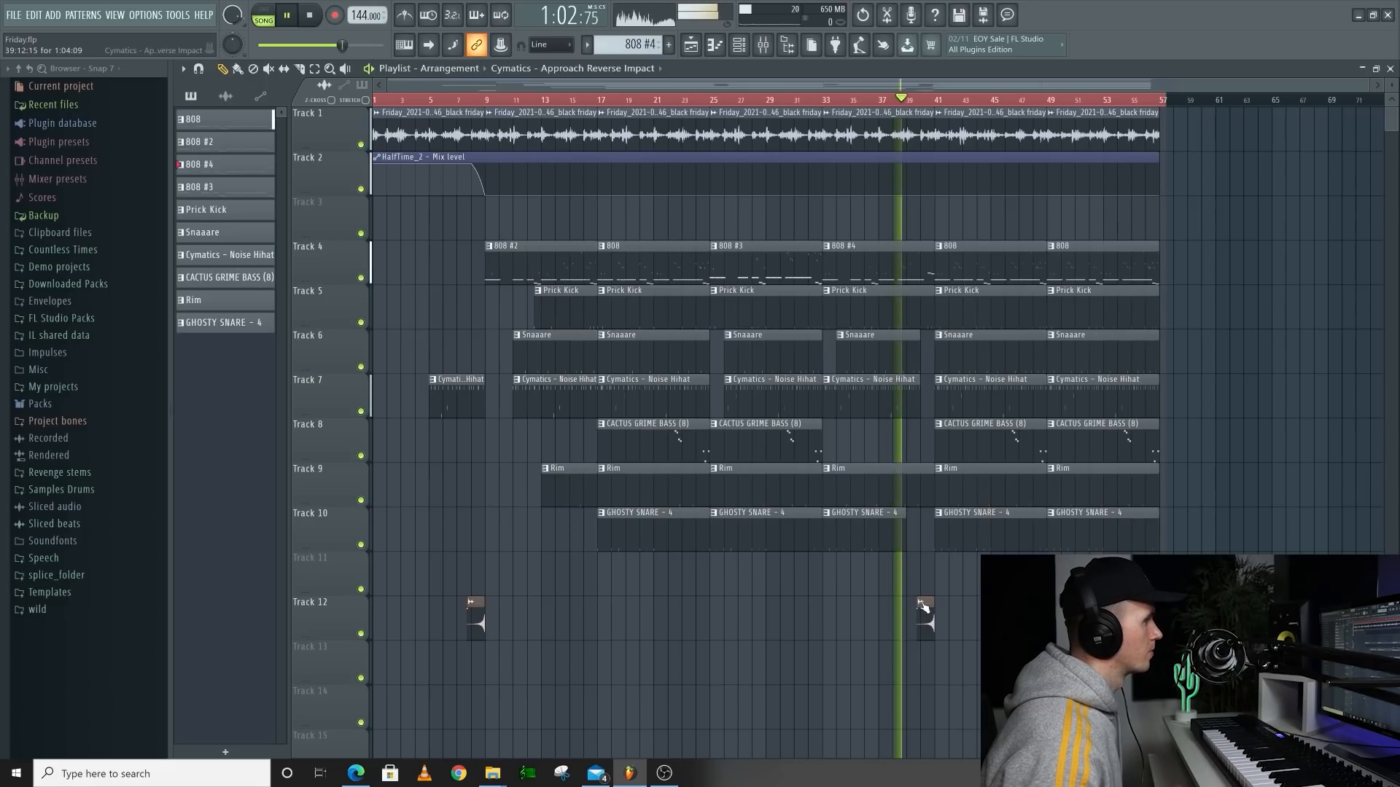
scroll(933, 606, up, 3)
scroll(964, 363, up, 2)
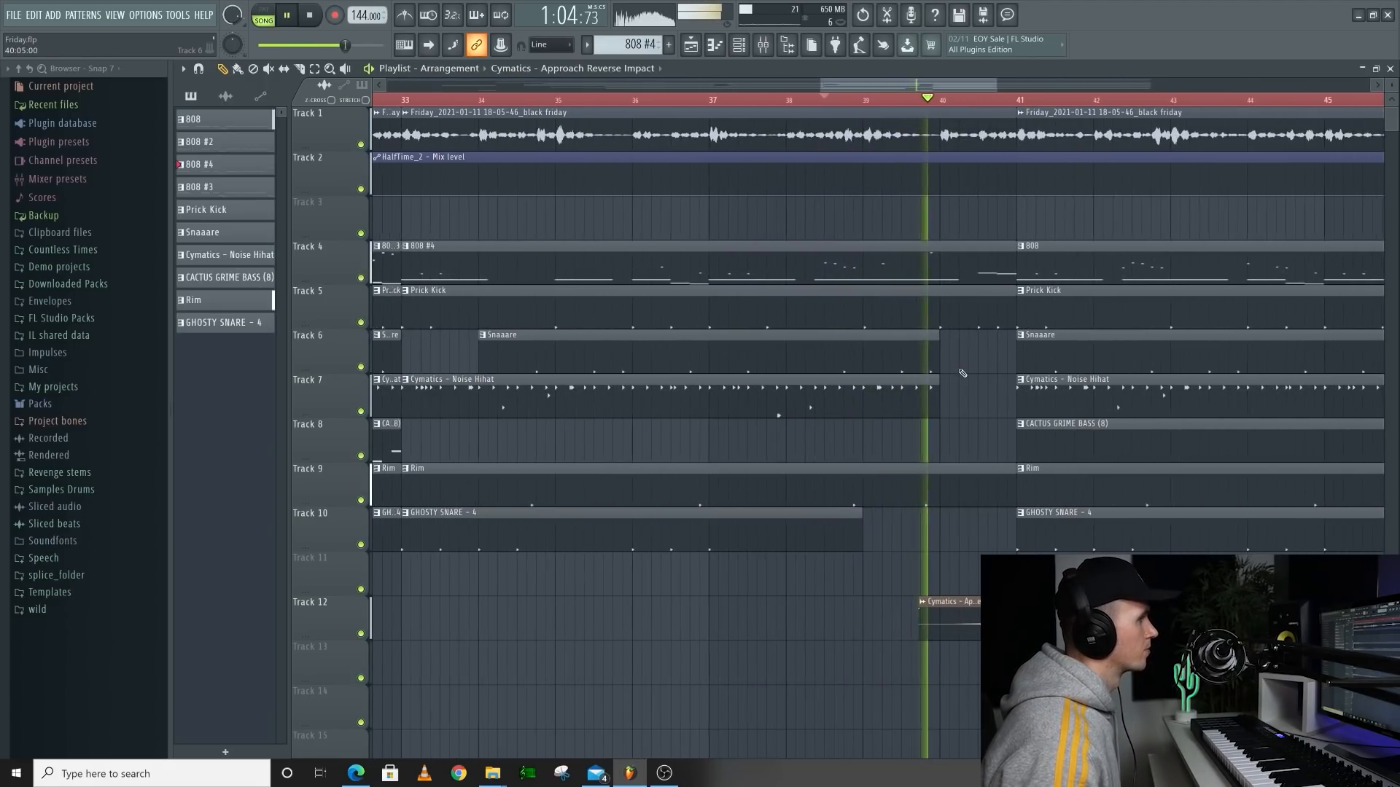
key(c)
right_click(922, 478)
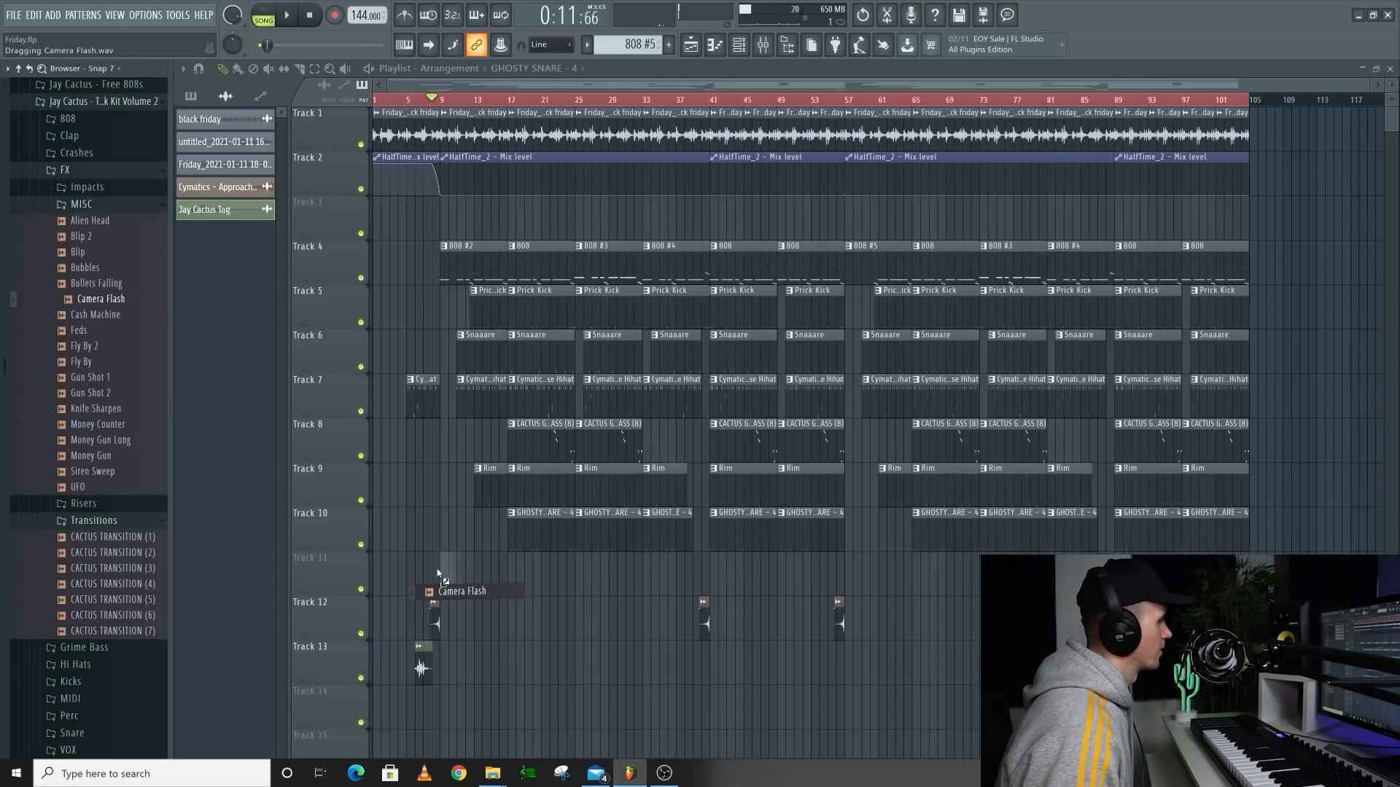
Add the Camera Flash sample to Track 11 with its transient on bar 9, and lower its channel volume to about 40%
drag(437, 574, 440, 576)
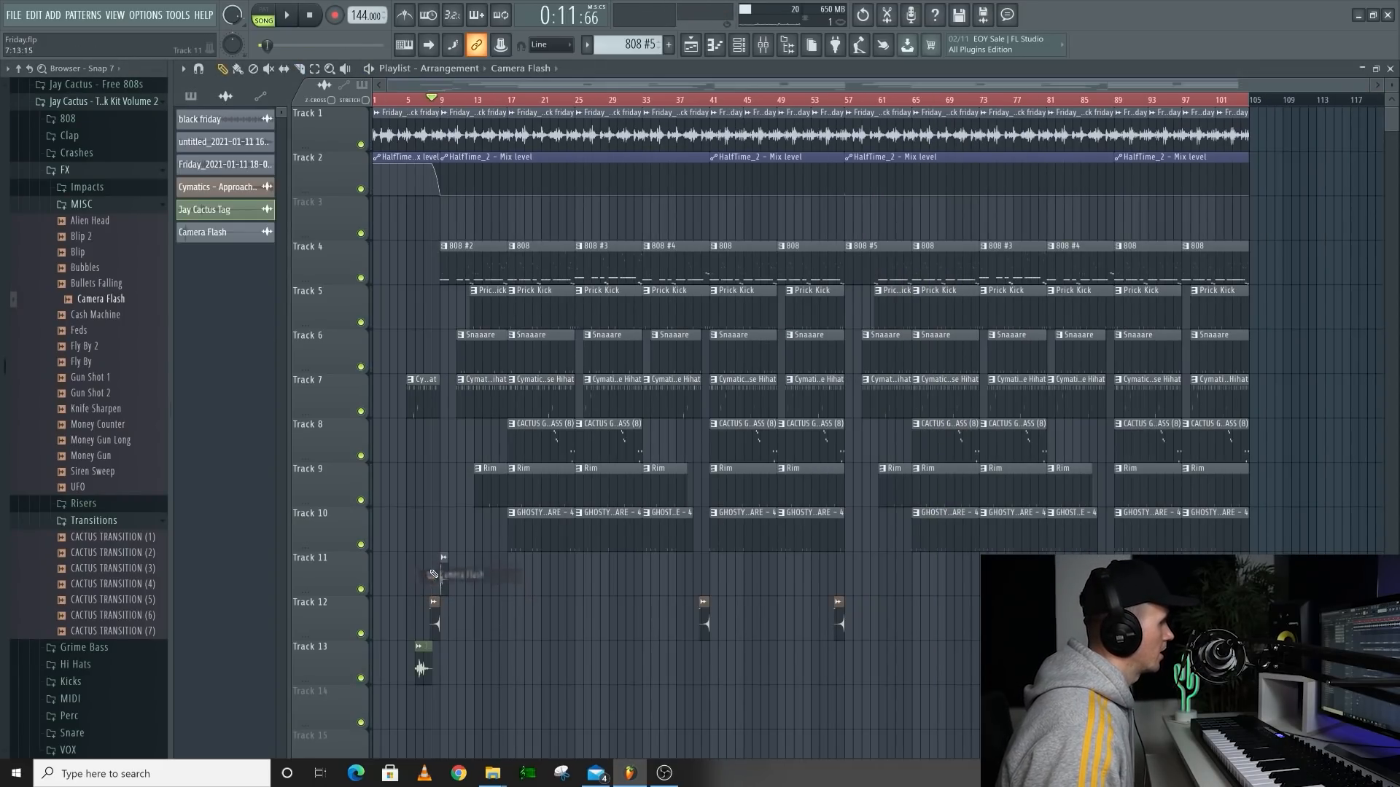
scroll(452, 576, up, 4)
scroll(466, 578, up, 5)
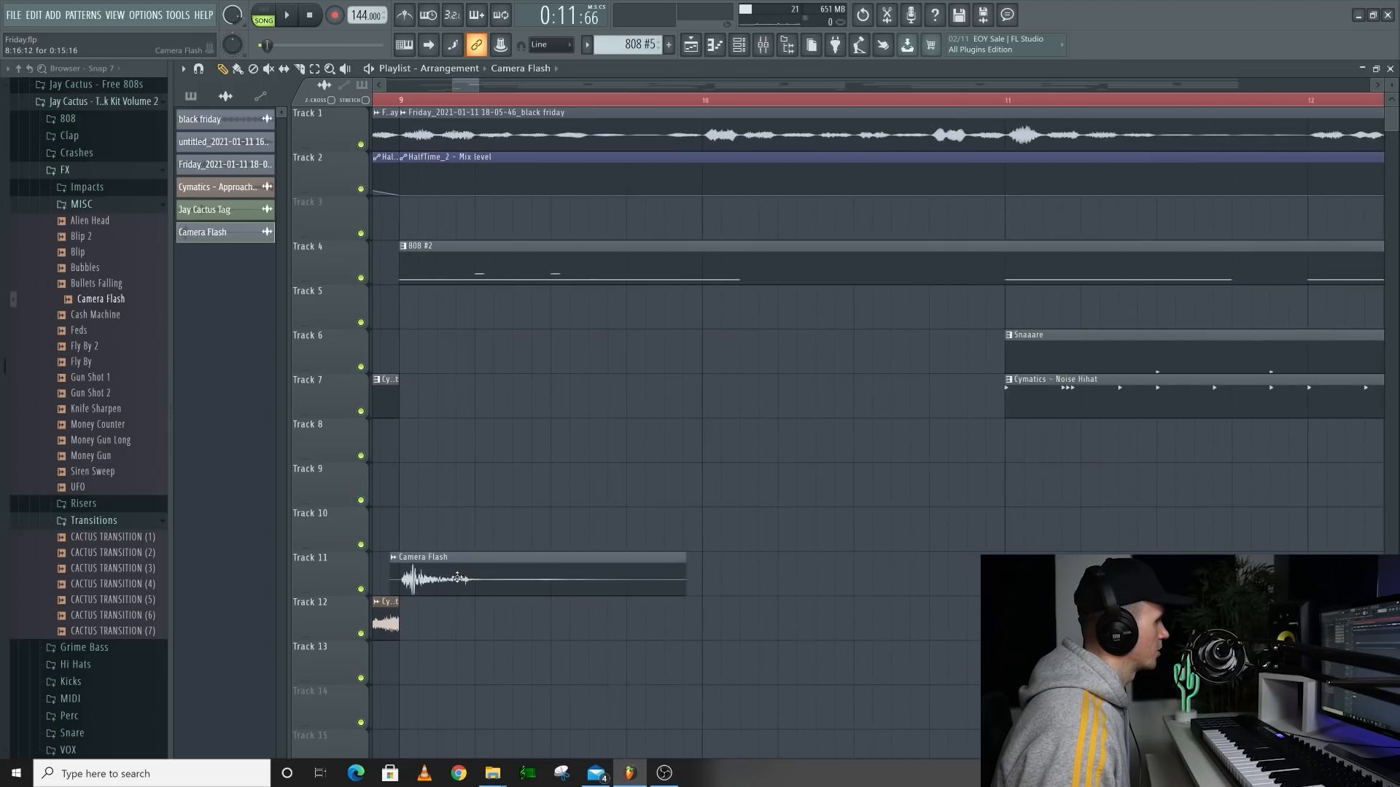
double_click(444, 578)
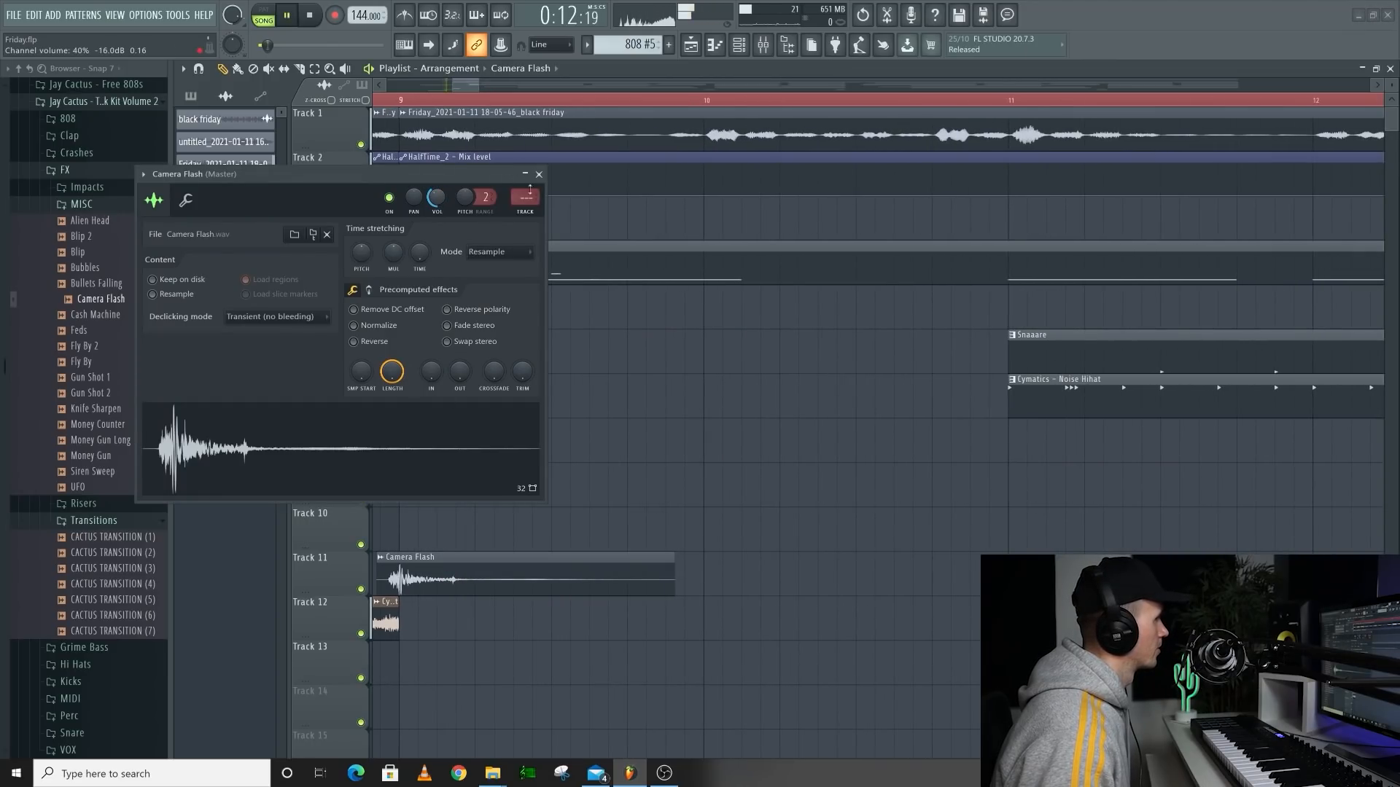
click(540, 175)
scroll(481, 372, down, 5)
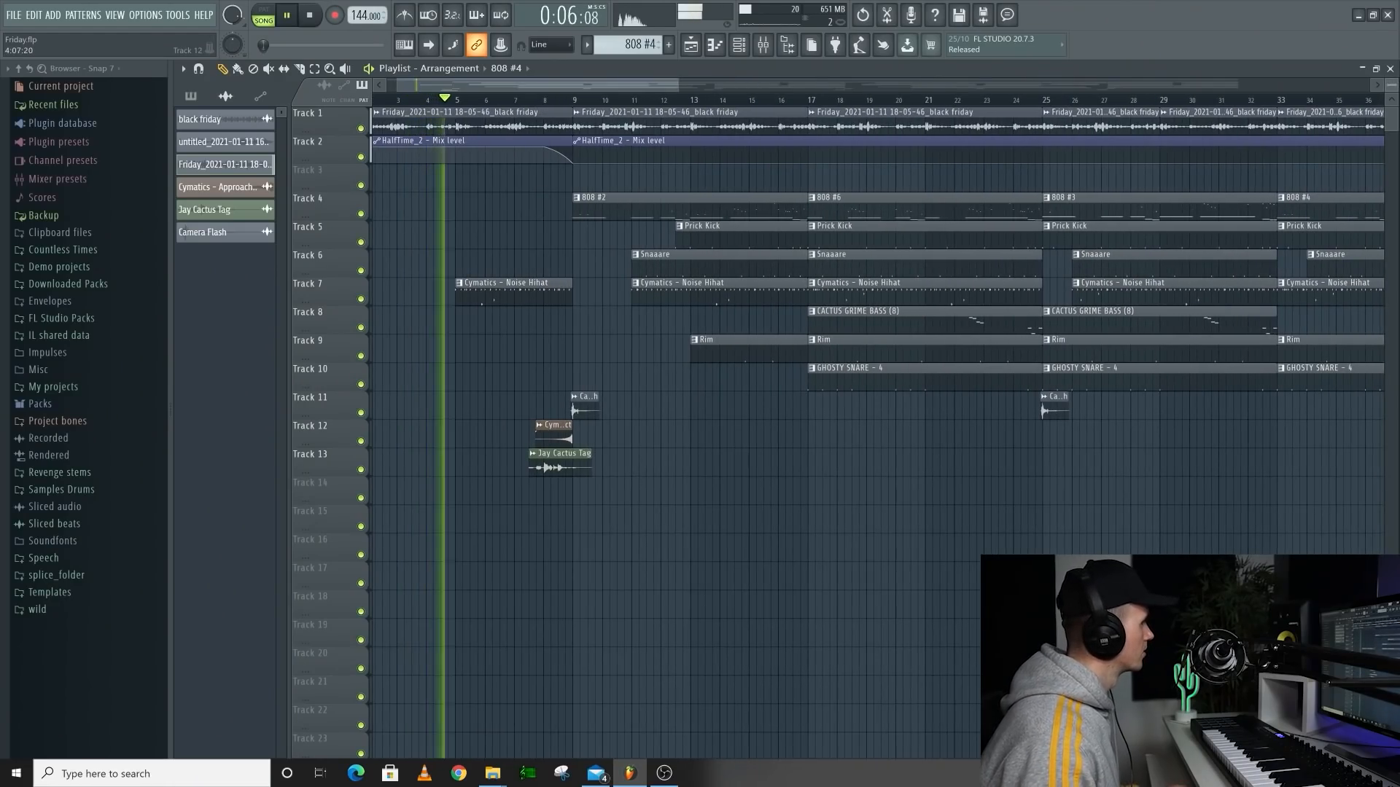
Play through the arrangement from the intro, examining the drum dropouts, 808 variations, impacts and camera flashes across the whole song
scroll(440, 444, up, 1)
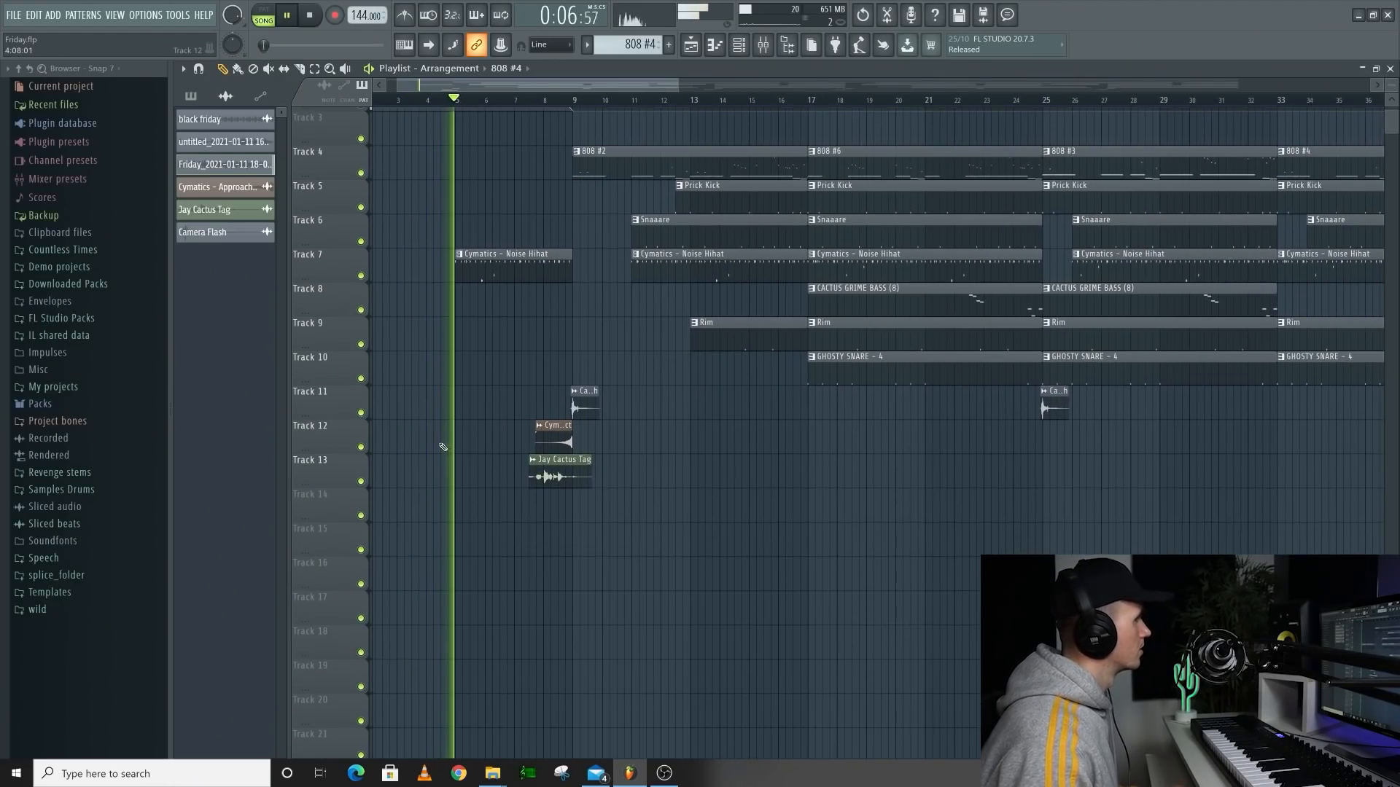
scroll(518, 431, up, 2)
scroll(523, 430, down, 1)
scroll(524, 430, down, 1)
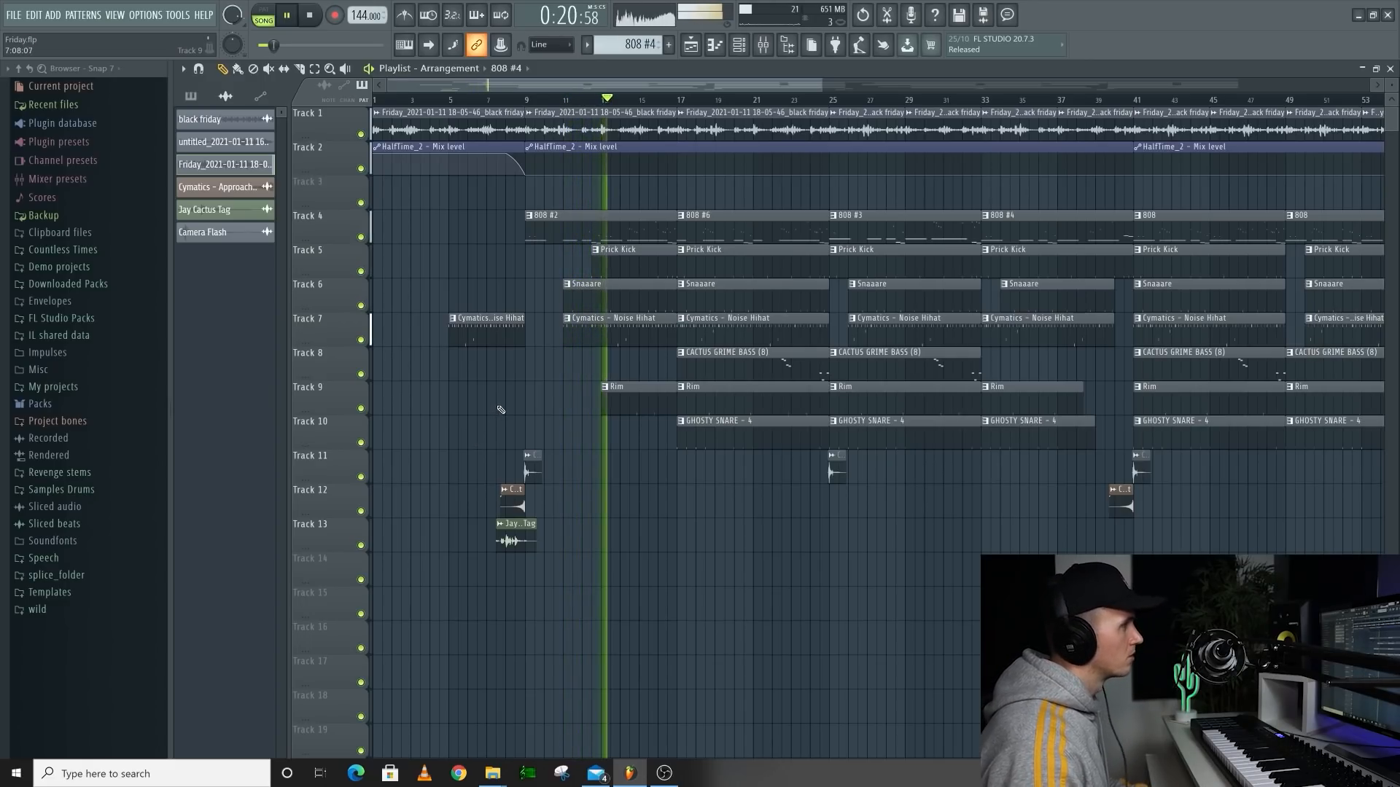
scroll(511, 401, down, 4)
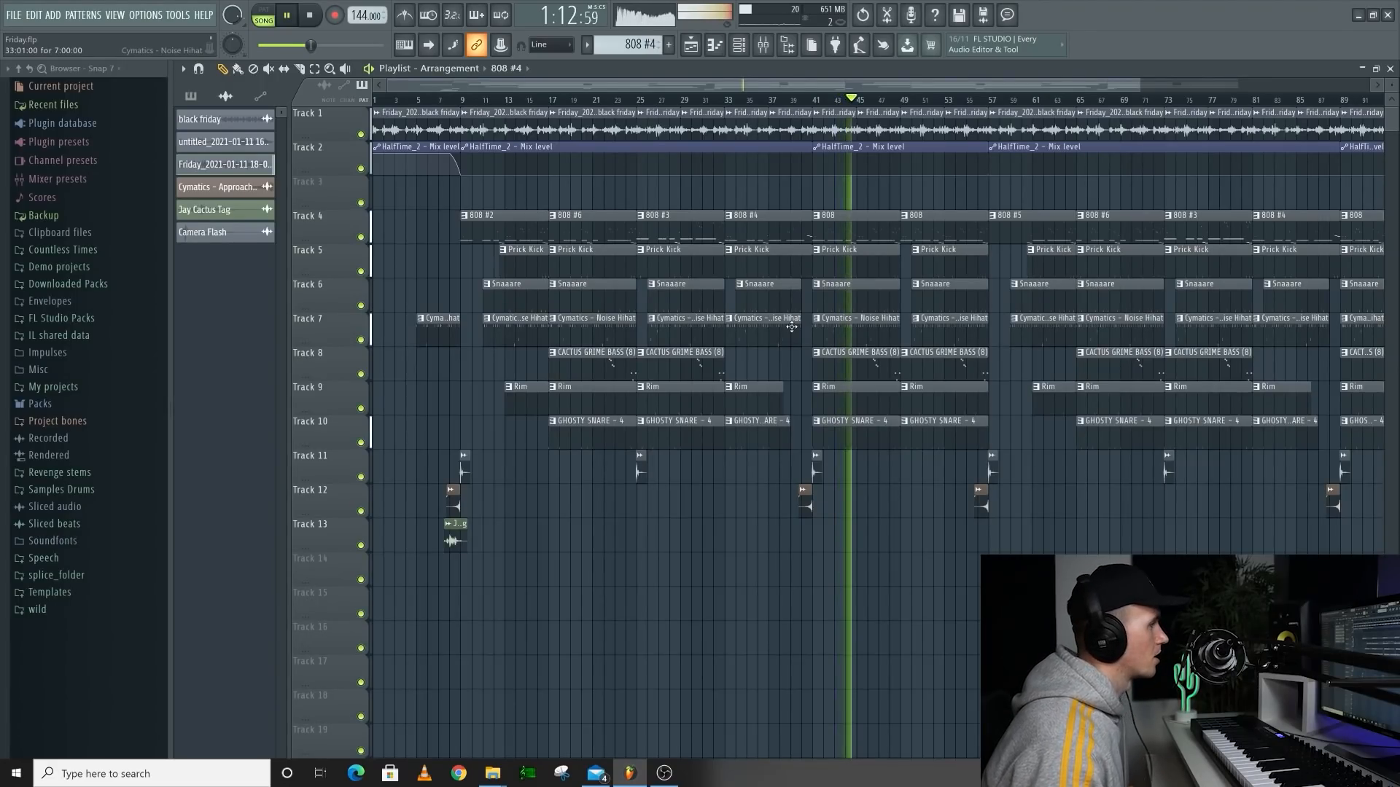
scroll(792, 328, down, 2)
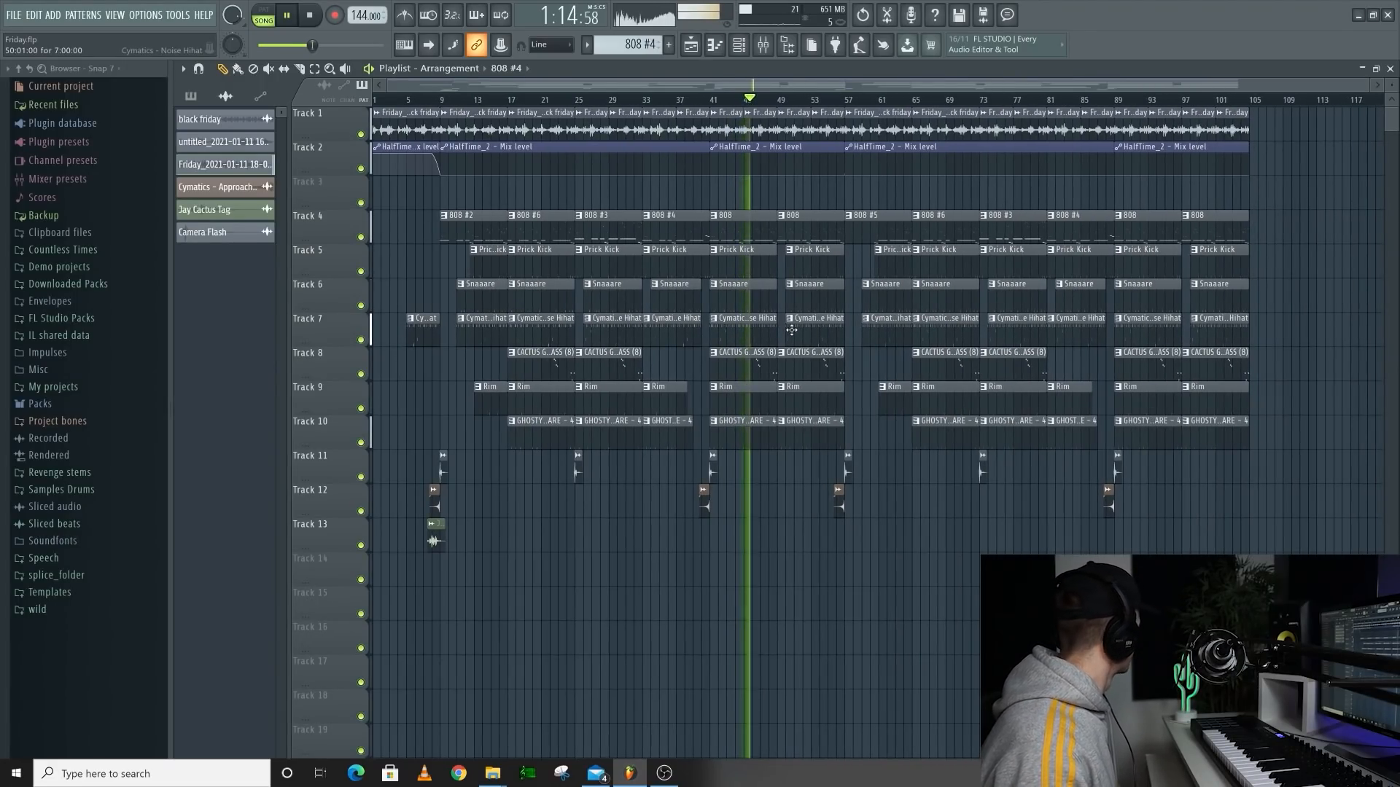